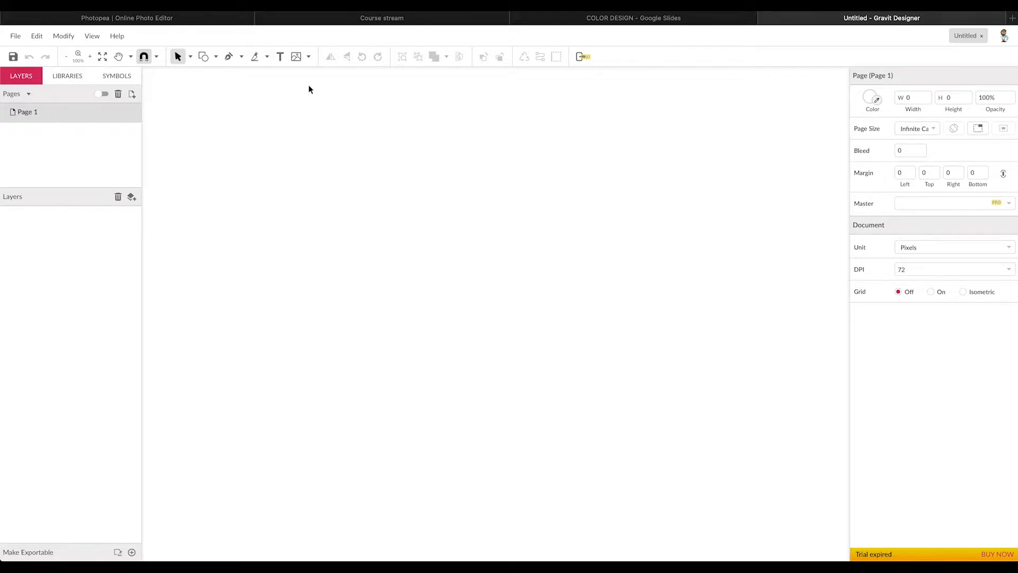
Open the "Complementary" design from the cloud files.
click(15, 37)
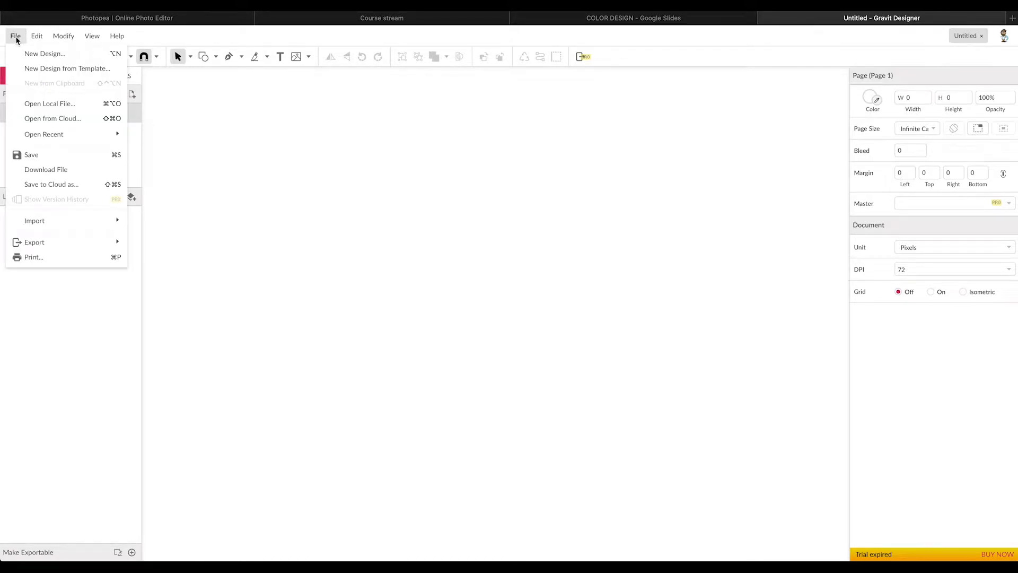
mouse_move(78, 138)
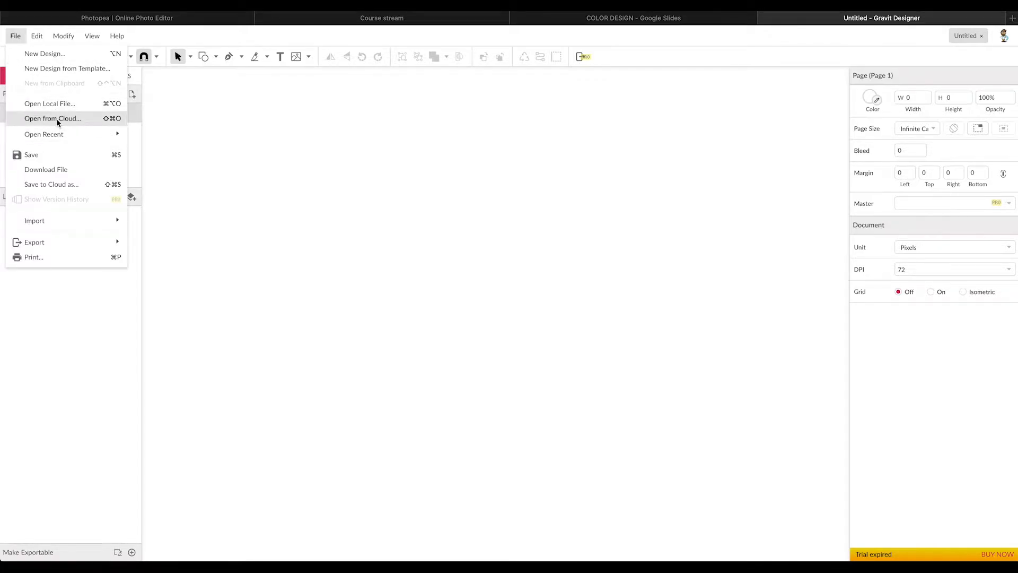
click(58, 119)
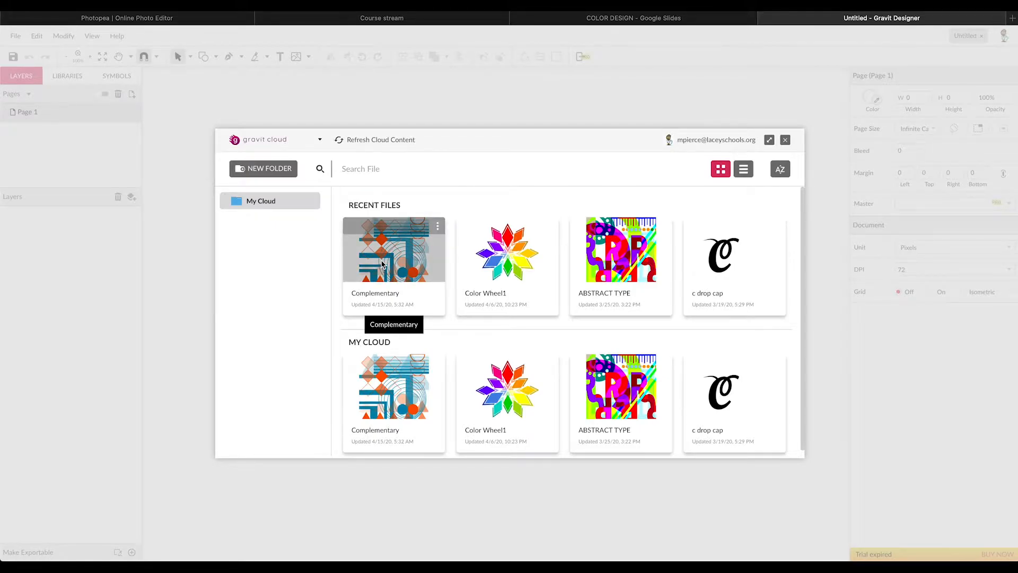
click(382, 264)
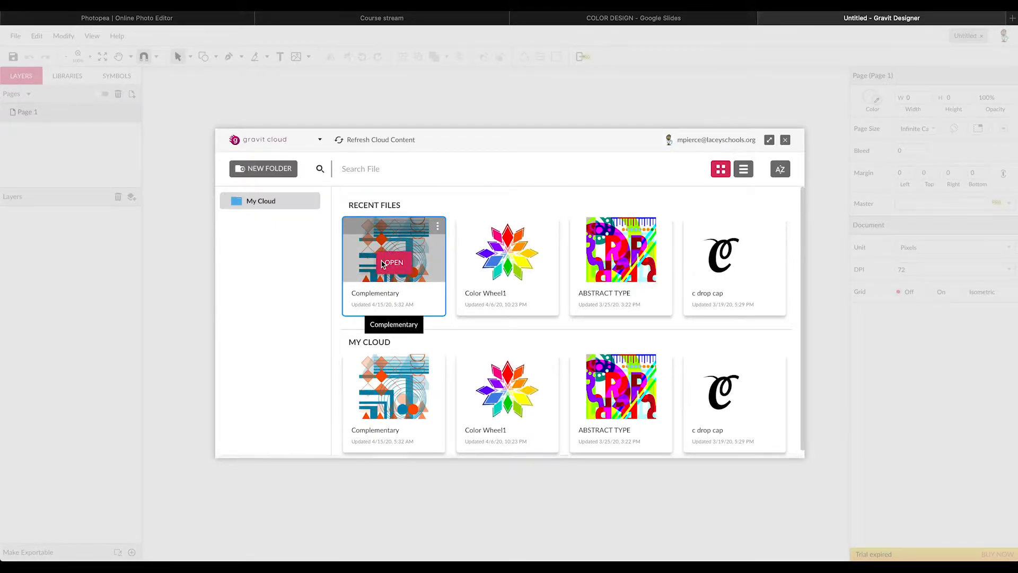
double_click(405, 264)
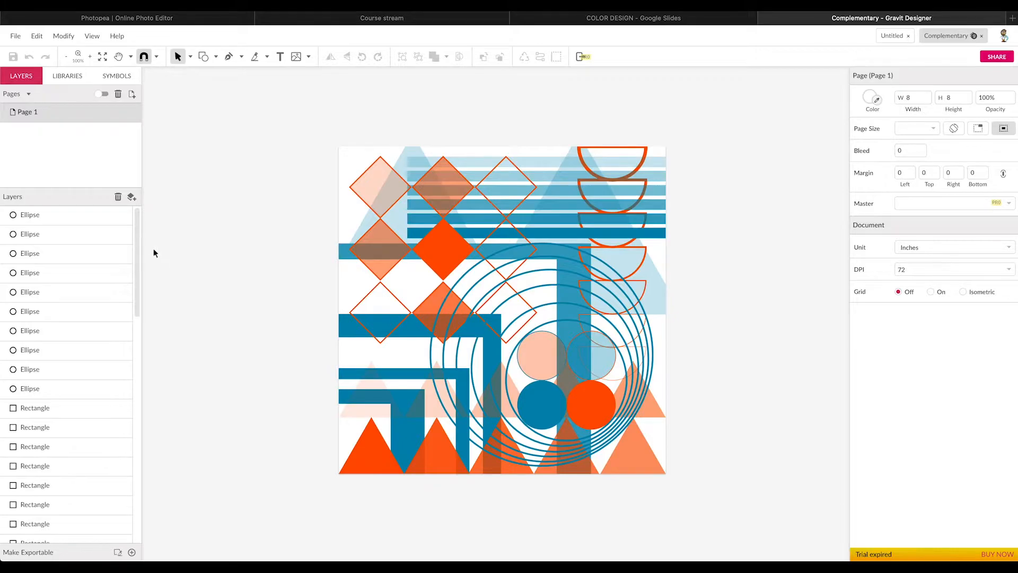
Examine the end of the layer list and the properties of the lower-left orange triangle and the middle blue L-shaped bar.
drag(138, 239, 122, 485)
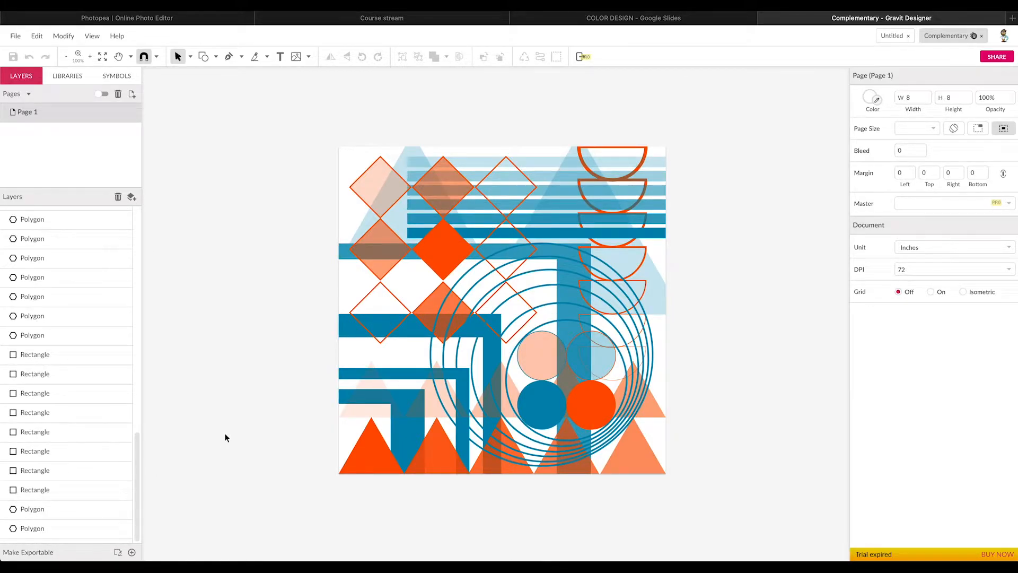
click(373, 465)
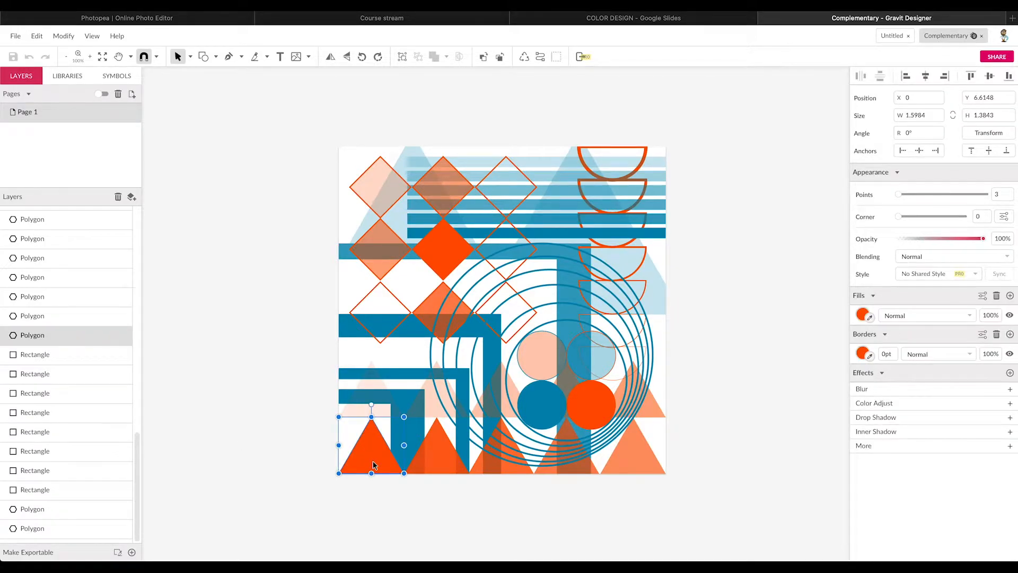
click(394, 378)
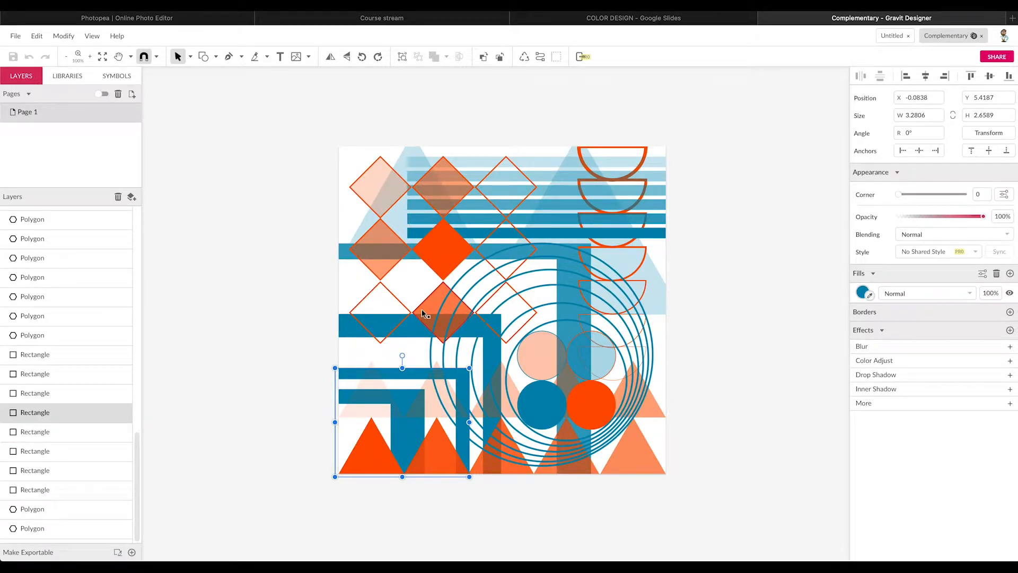
Change the fill of the solid orange circle in the four-circle cluster to fully saturated yellow, about #FFC800.
click(592, 413)
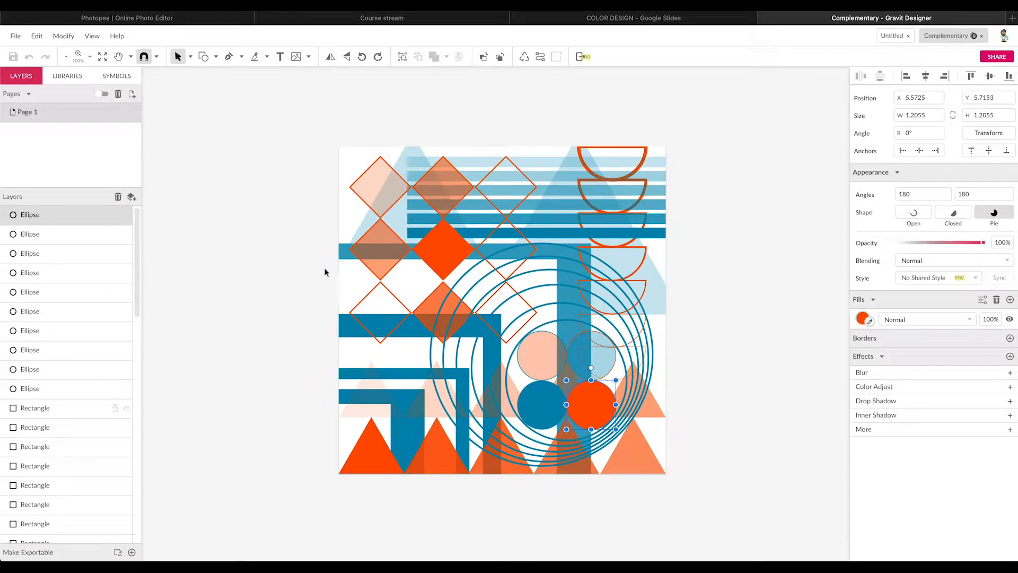
click(862, 319)
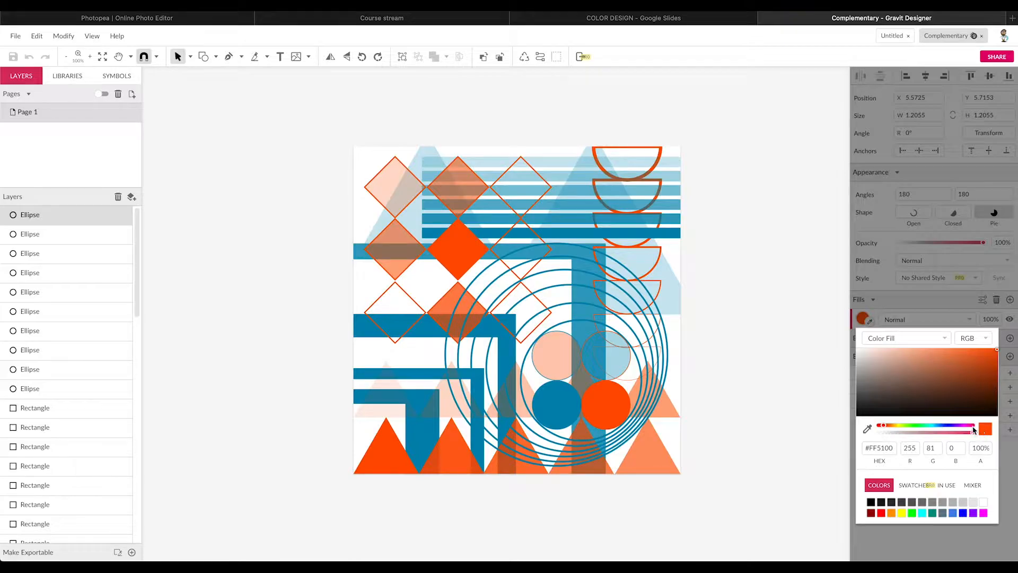
mouse_move(894, 425)
mouse_down()
mouse_move(932, 427)
mouse_move(892, 427)
mouse_up()
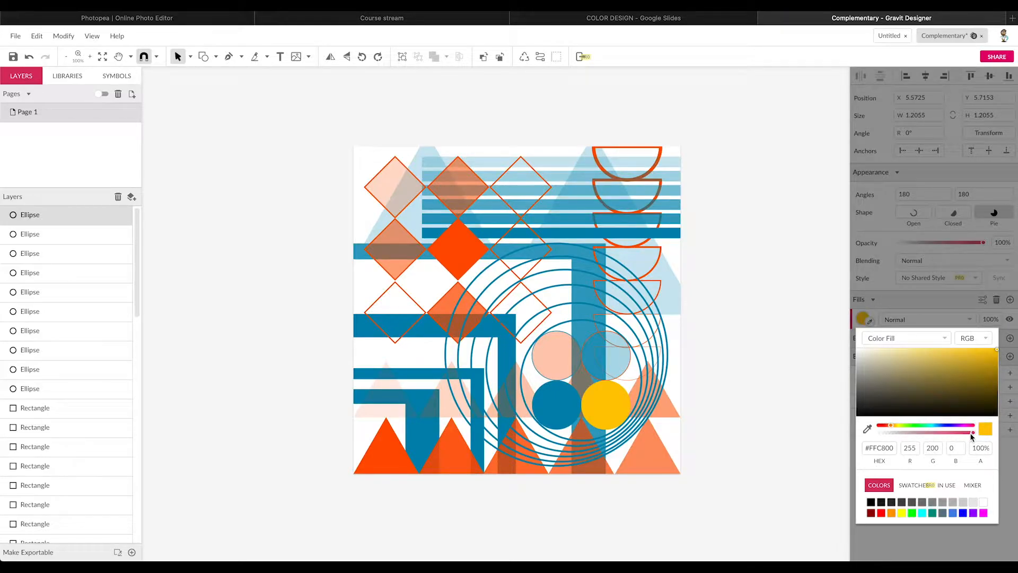
mouse_move(974, 436)
mouse_down()
mouse_move(883, 433)
mouse_move(982, 436)
mouse_up()
click(995, 353)
mouse_move(997, 354)
mouse_down()
mouse_move(960, 366)
mouse_move(974, 385)
mouse_move(928, 335)
mouse_move(1016, 336)
mouse_up()
click(739, 385)
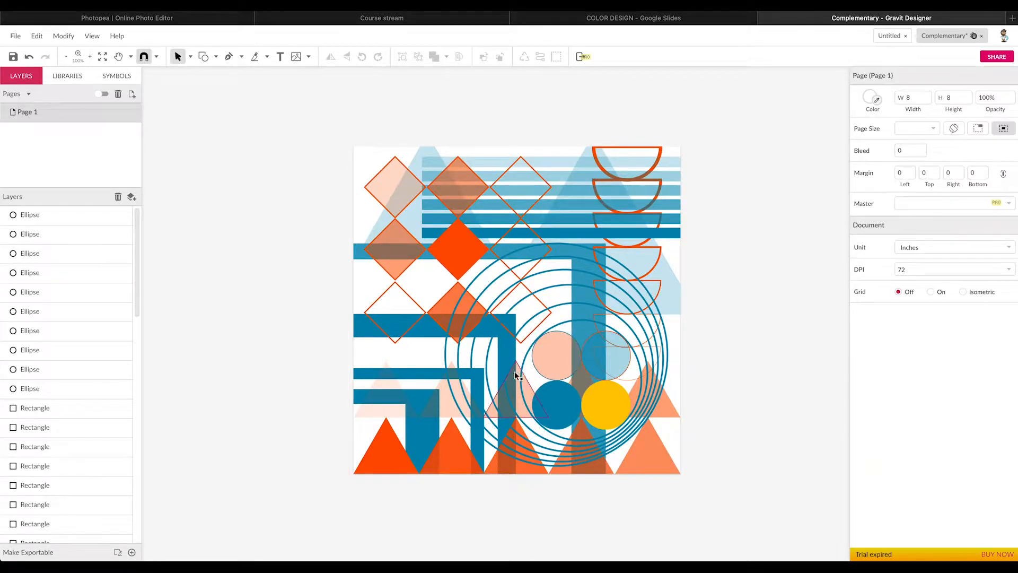
Fill the cluster's upper-left pale orange circle with the yellow sampled from the lower-right circle.
click(553, 363)
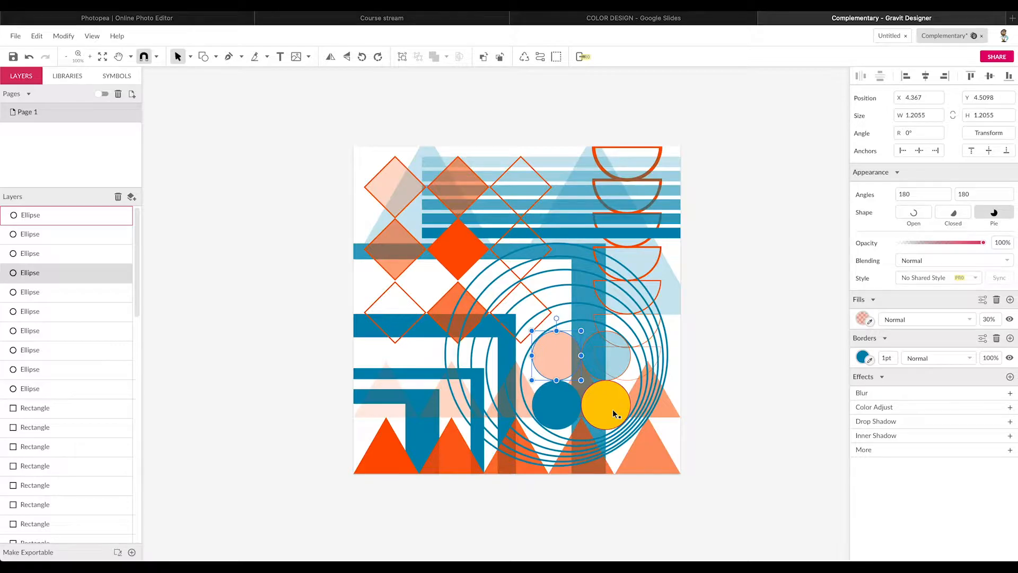
click(870, 322)
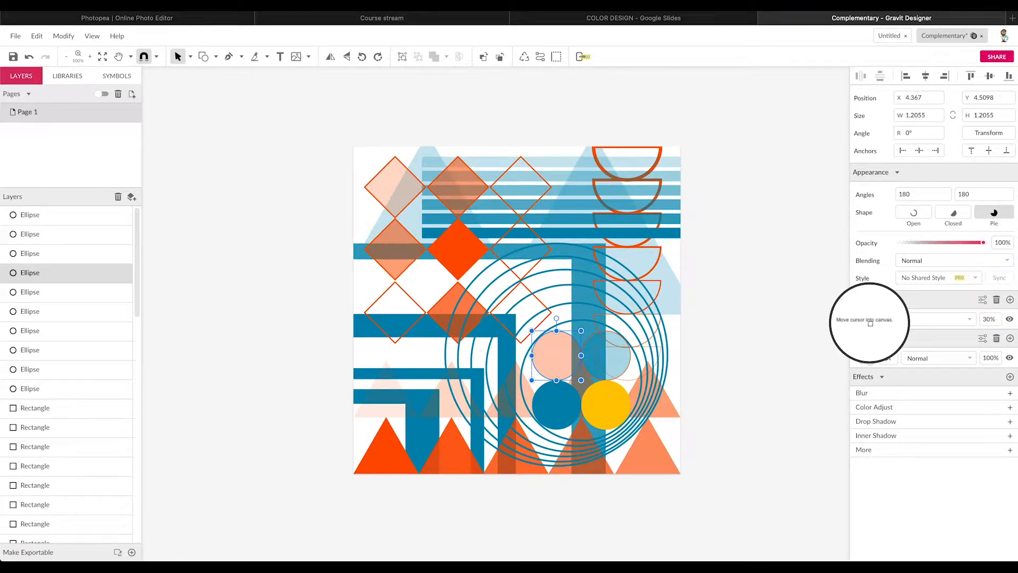
click(606, 401)
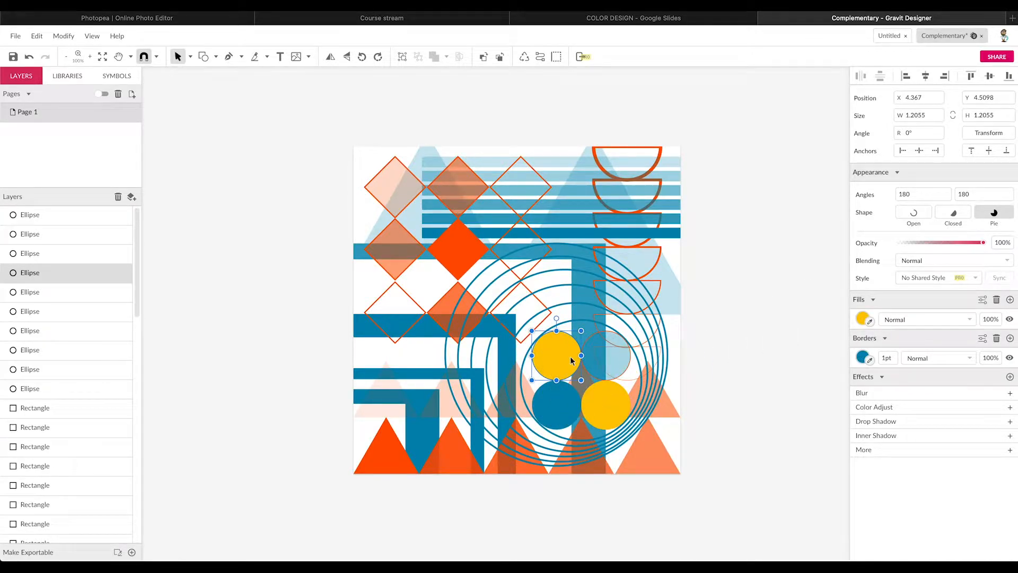
Change the fill of the cluster's upper-right translucent blue circle to bright cyan-blue #00CCFF.
click(606, 366)
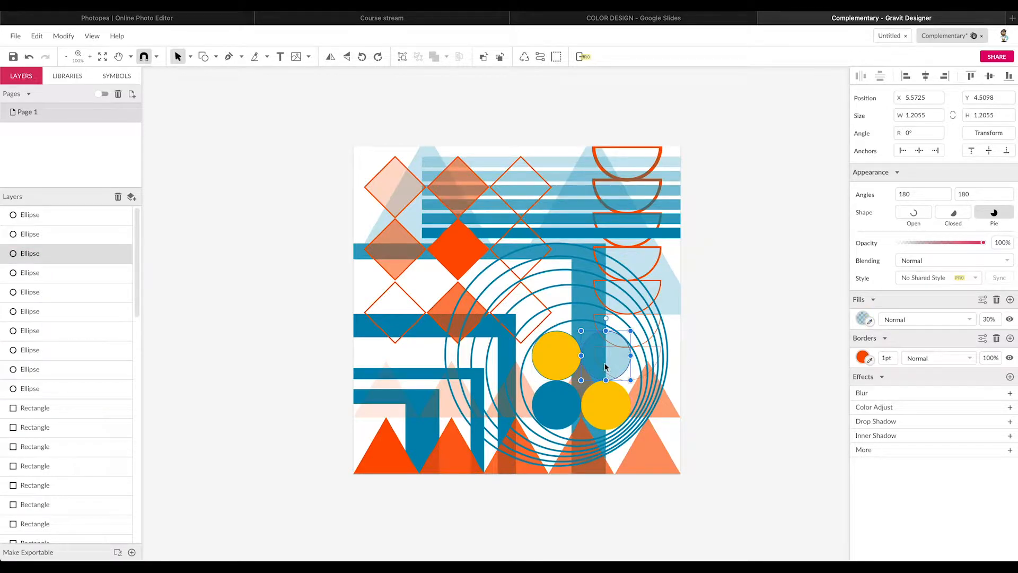
click(863, 319)
drag(996, 366, 999, 344)
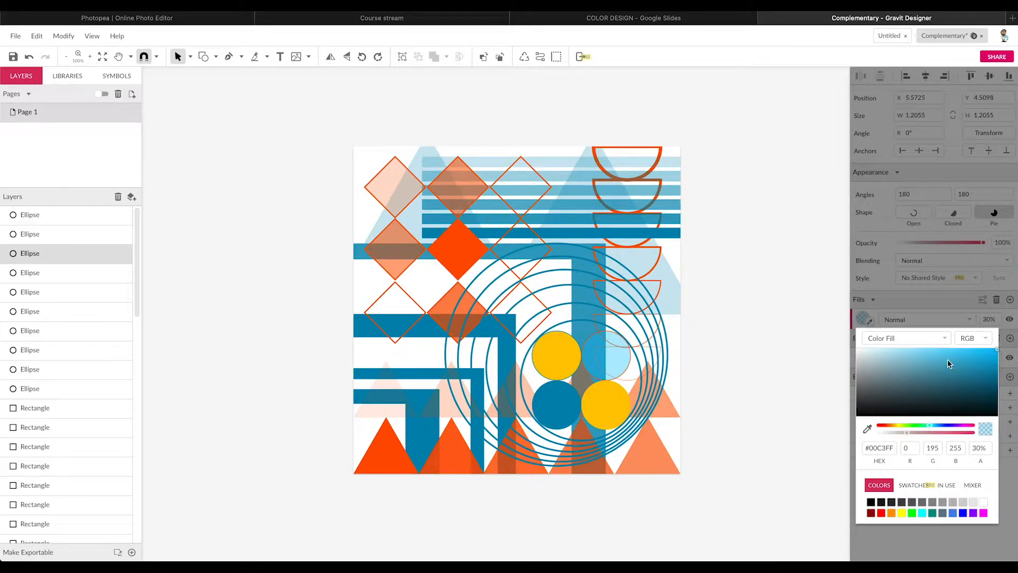
click(931, 426)
drag(933, 429, 932, 428)
click(995, 355)
drag(995, 355, 1002, 347)
click(705, 370)
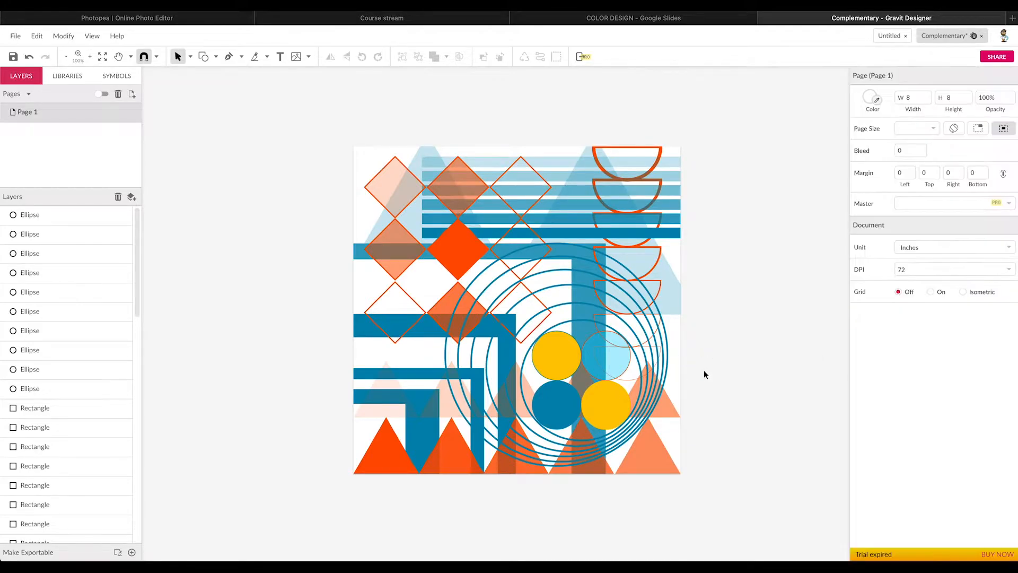
Brighten the fill of the cluster's lower-left dark blue circle to #00C3FF.
click(537, 407)
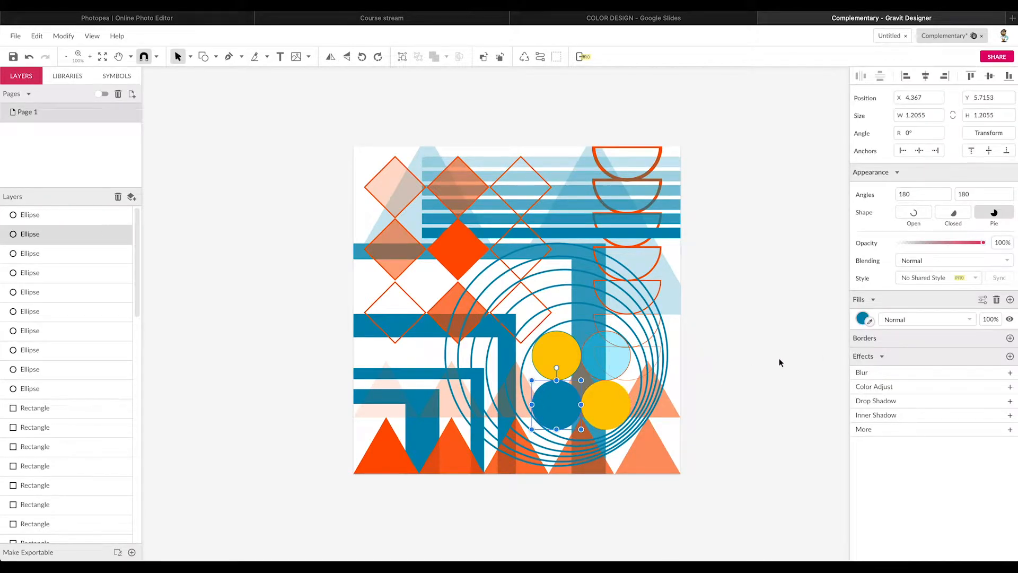
click(862, 318)
drag(971, 369, 1000, 348)
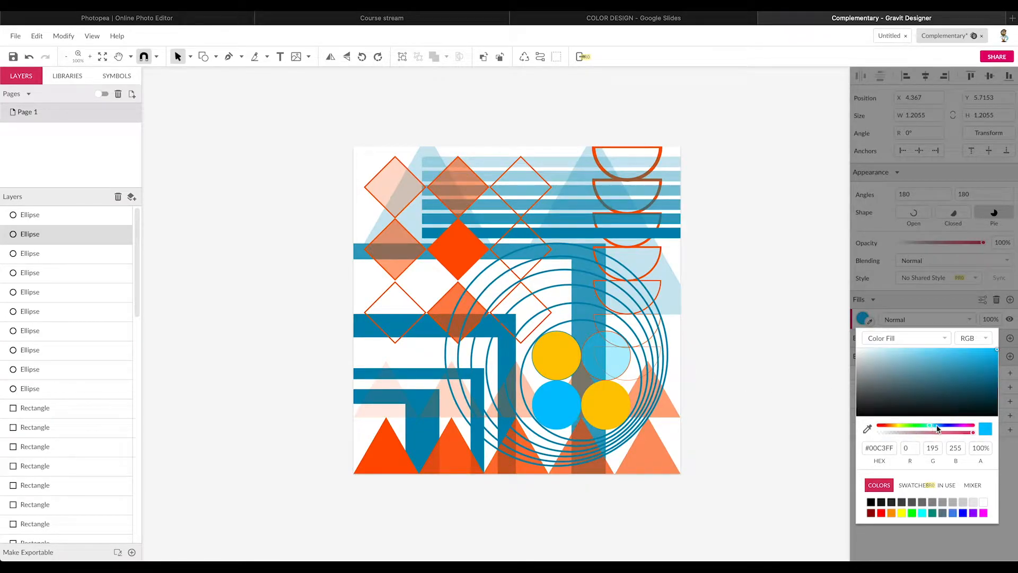
Copy the fill hex code #00CCFF from the cluster's upper-right translucent circle.
click(618, 368)
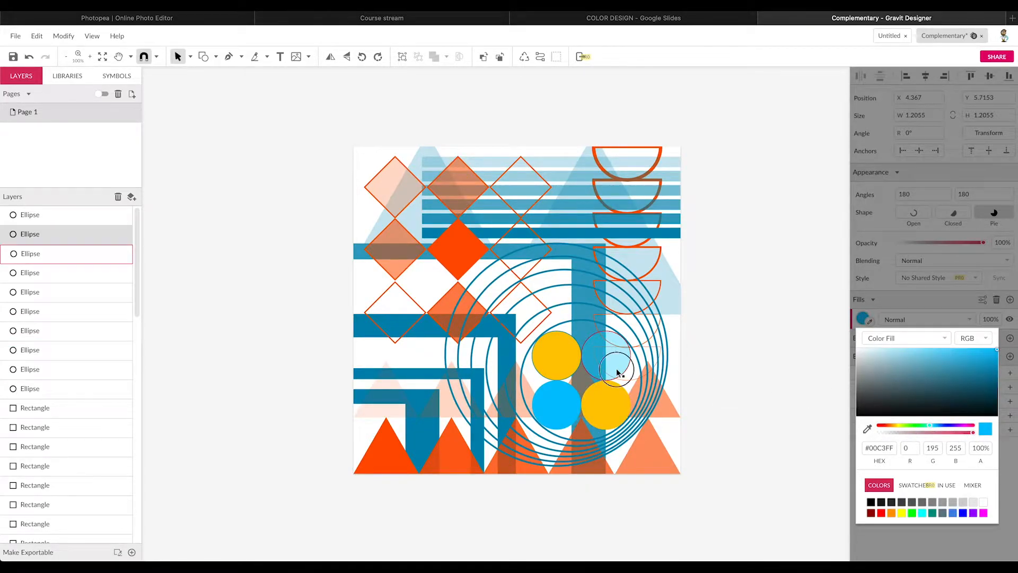
click(863, 318)
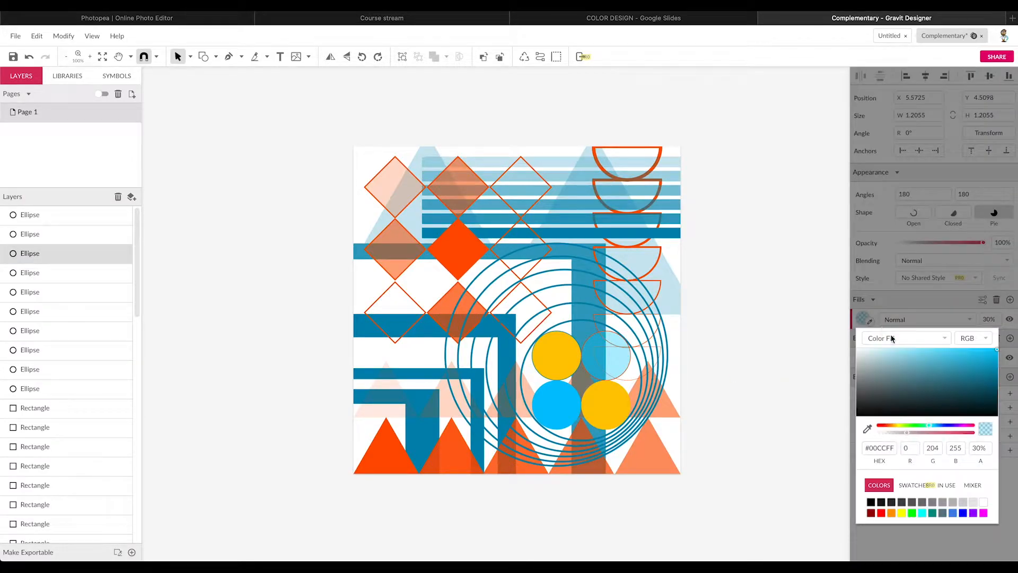
click(892, 449)
key(super+c)
click(896, 451)
drag(872, 450, 916, 450)
click(613, 365)
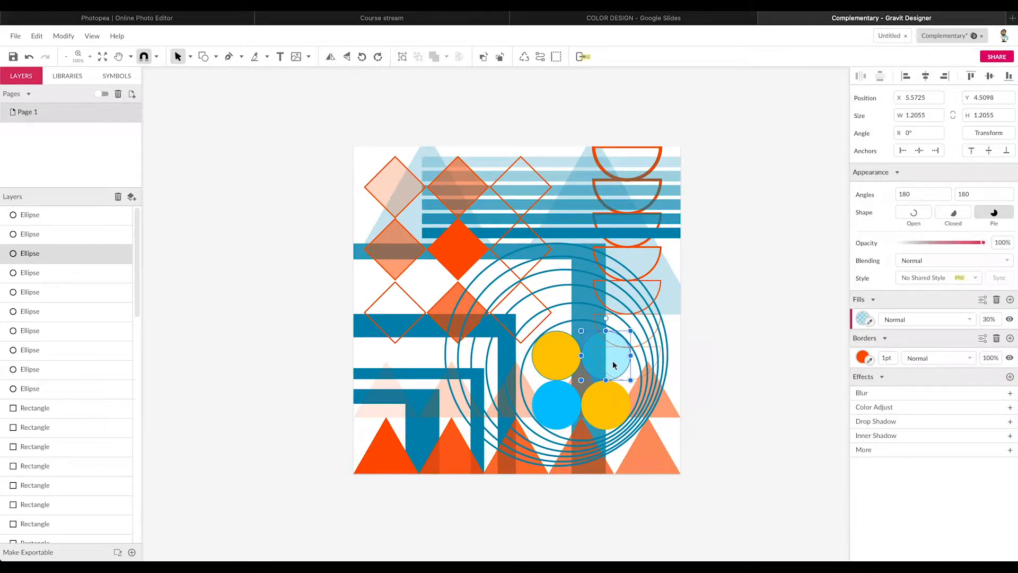
Paste the copied hex code #00CCFF into the fill of the cluster's lower-left blue circle.
click(557, 402)
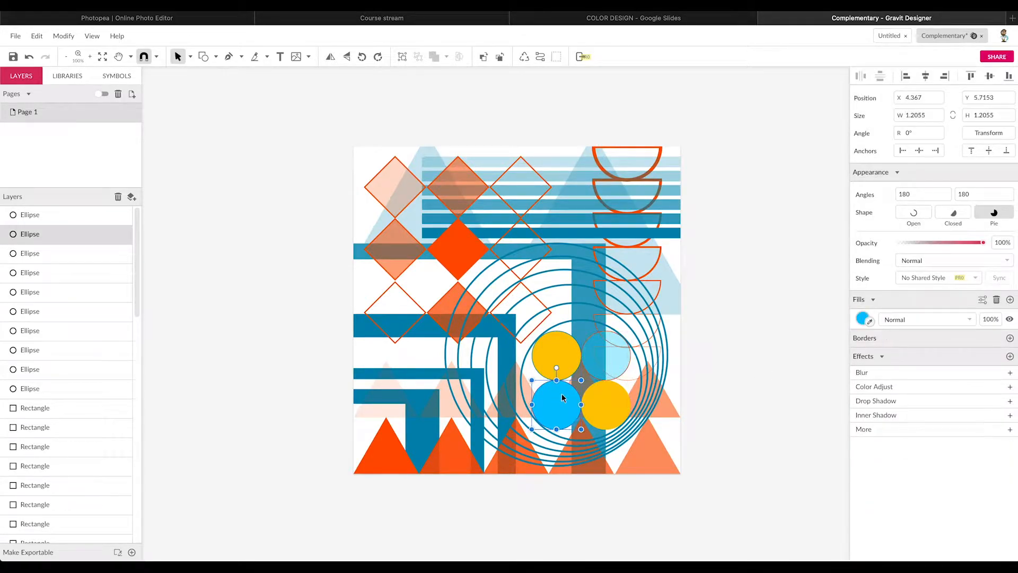
click(863, 319)
drag(894, 448, 790, 445)
key(super+v)
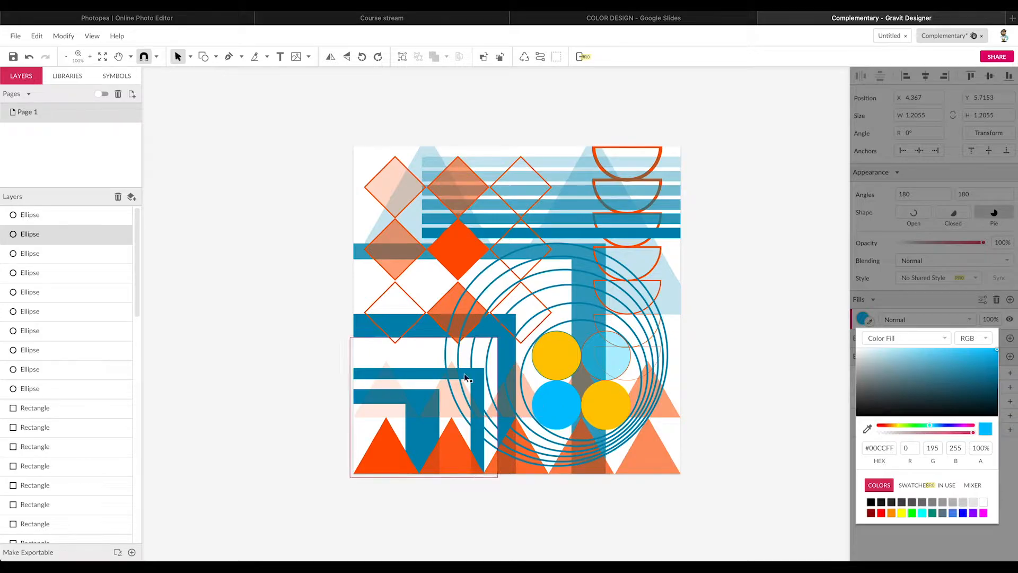
Change the fill of the innermost blue L-shaped bar in the lower-left corner to bright blue #00C3FF.
click(418, 399)
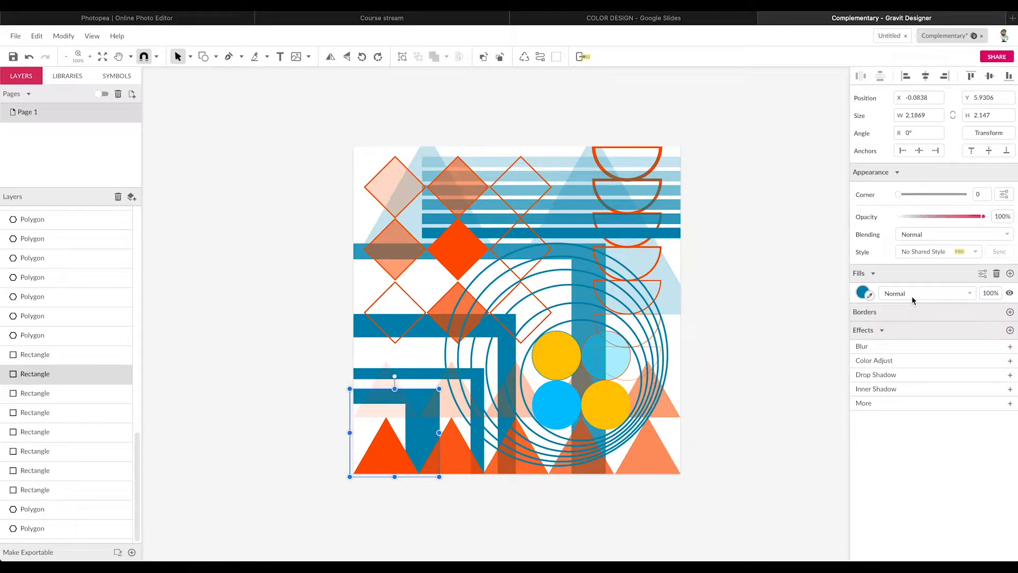
click(863, 292)
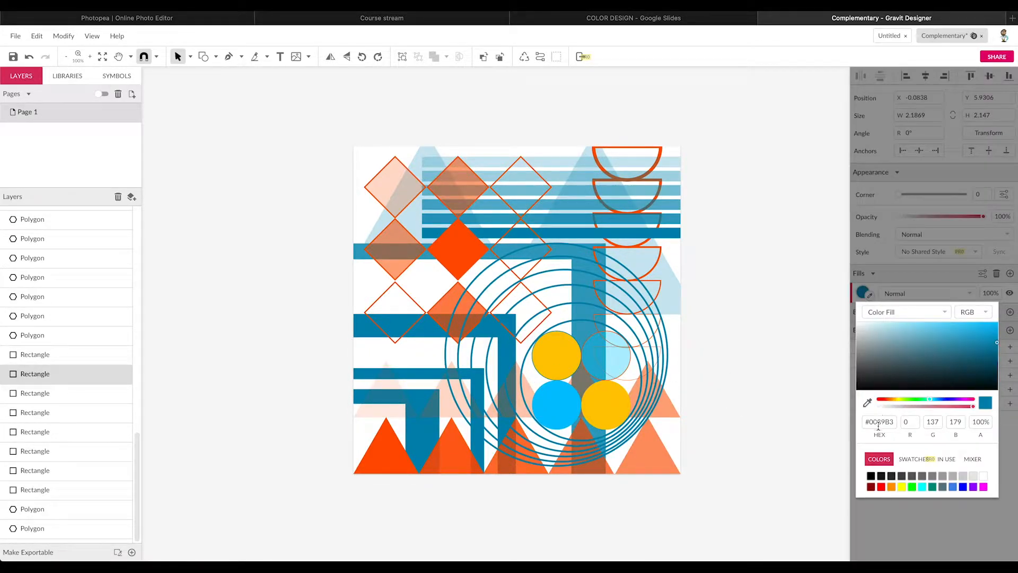
drag(896, 421, 846, 421)
key(ctrl+v)
click(999, 320)
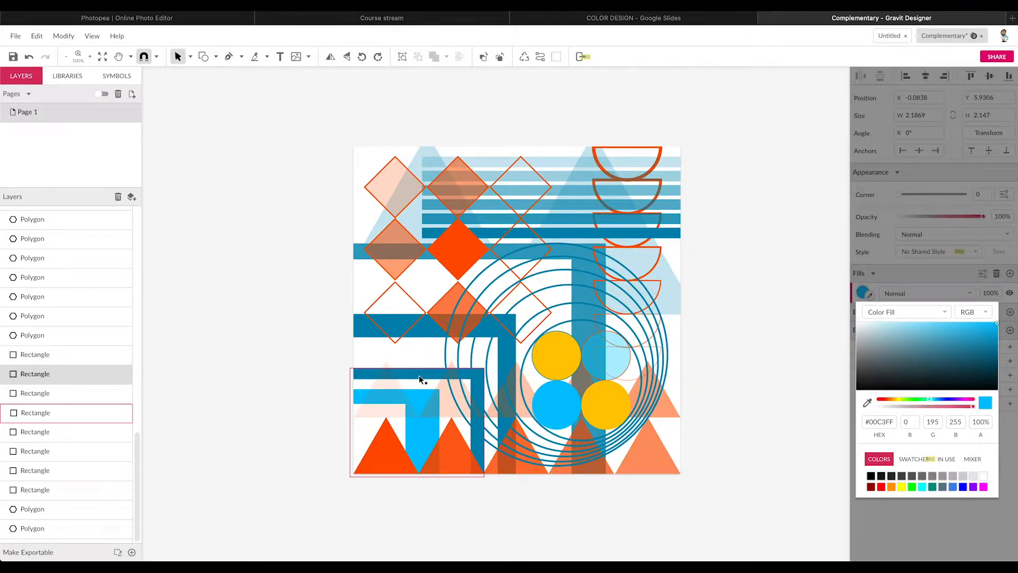
Change the fill of the first orange triangle in the bottom row to hot pink #FF006F.
click(404, 455)
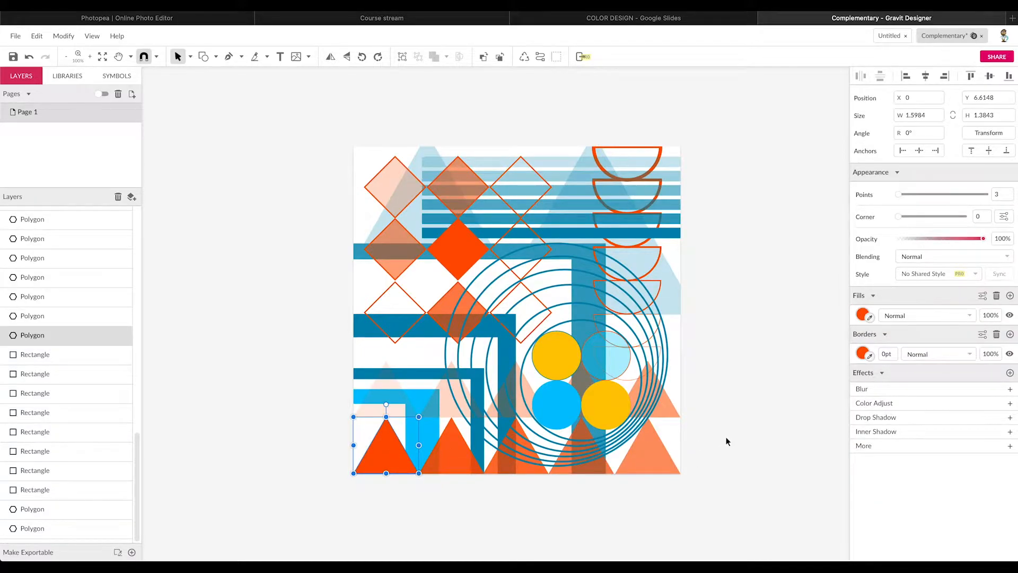
scroll(722, 441, down, 1)
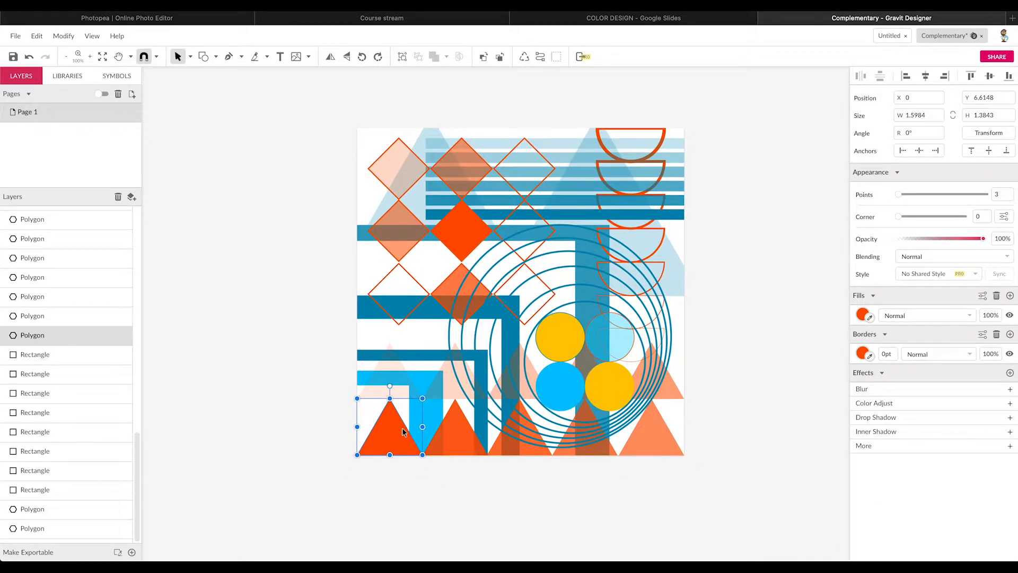
click(863, 315)
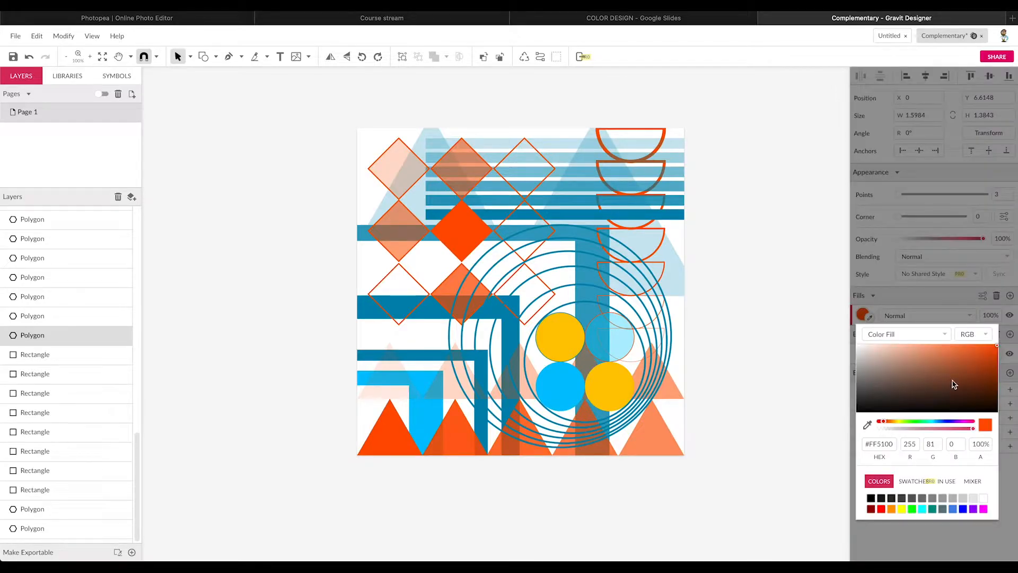
drag(965, 425, 970, 420)
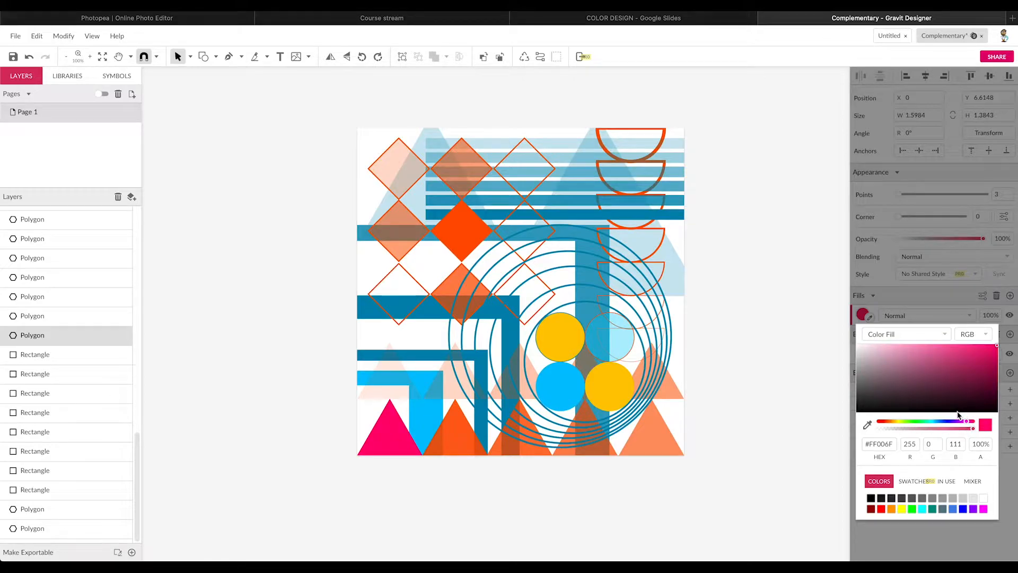
Change the fill of the second triangle in the bottom row to bright pink, about #F70465.
click(453, 441)
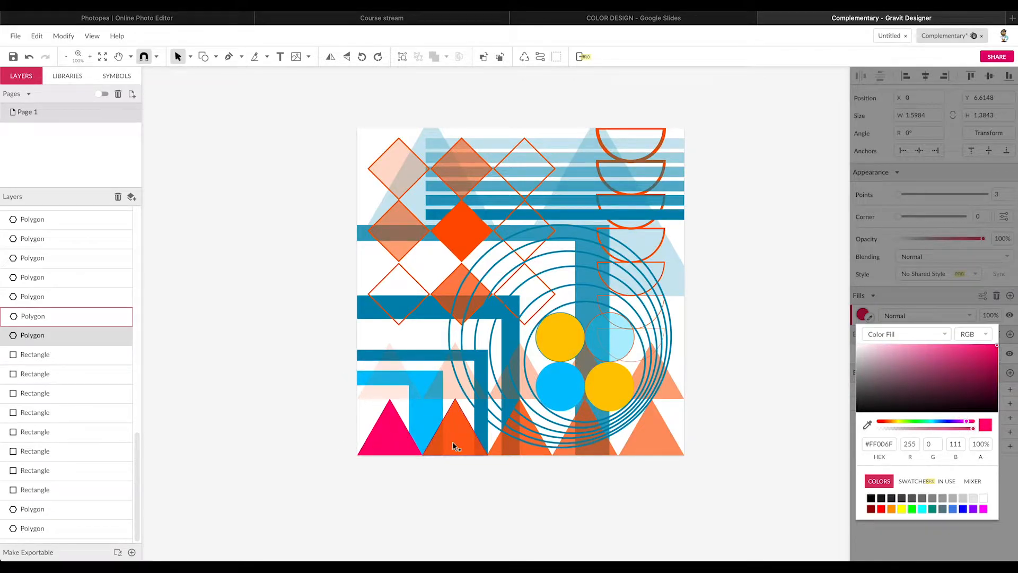
click(862, 315)
drag(936, 379, 967, 368)
click(966, 422)
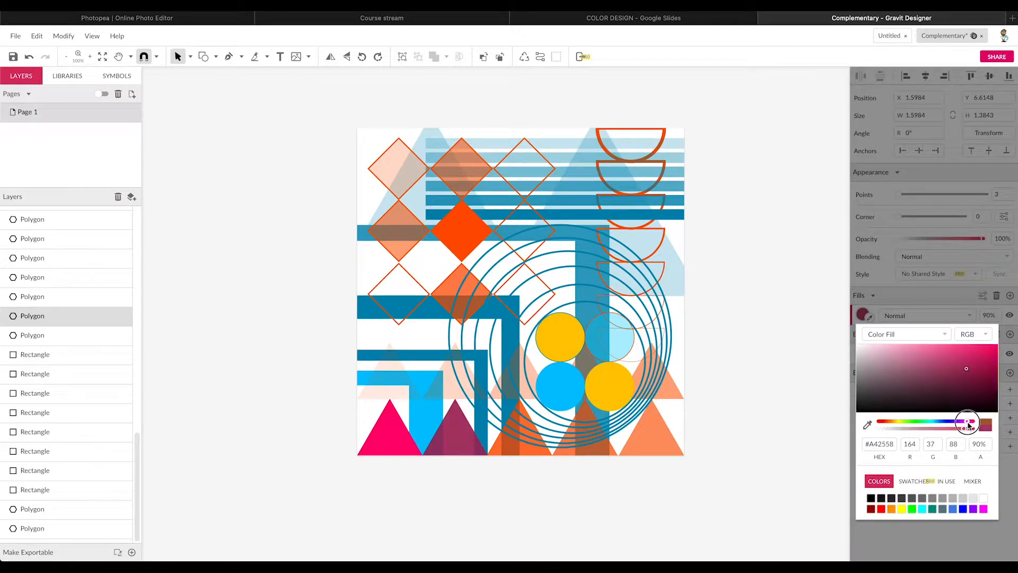
click(994, 347)
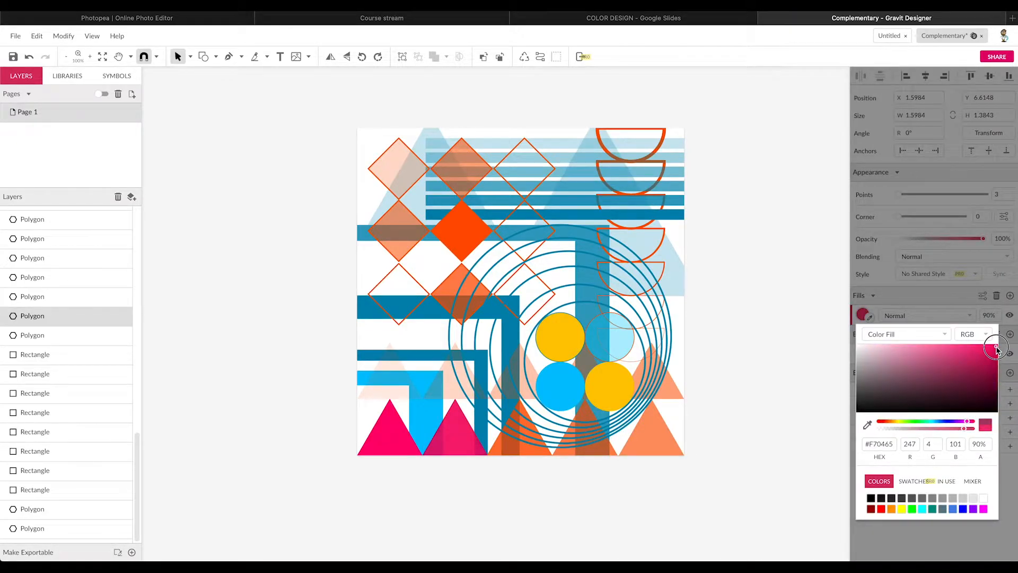
Adjust the second bottom-row triangle's fill to brighter pink #FF0B6D and copy its hex code.
drag(995, 348, 997, 343)
drag(894, 444, 834, 444)
key(ctrl+c)
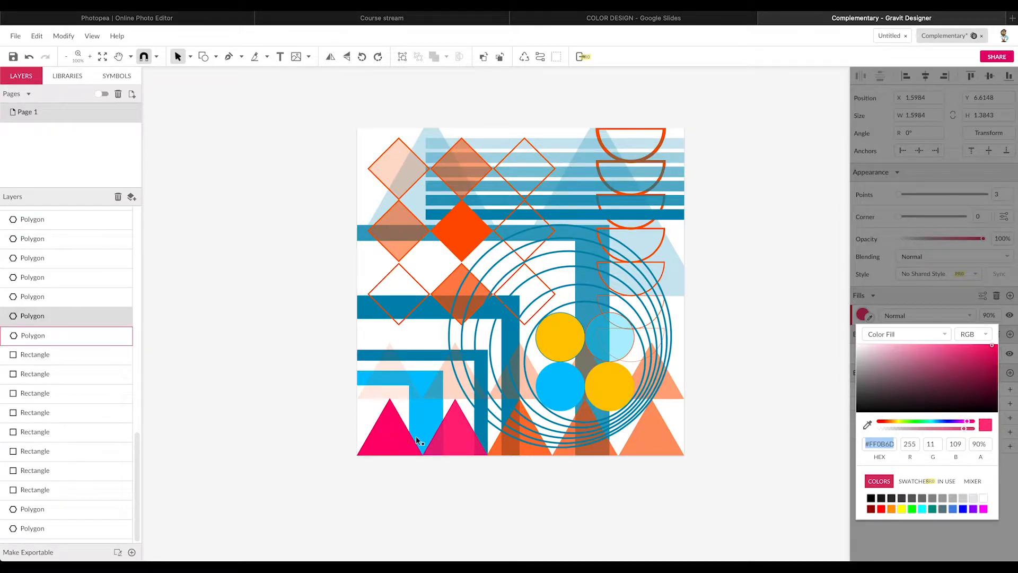
Paste the copied hex code #FF0B6D into the fill of the third triangle in the bottom row.
click(533, 454)
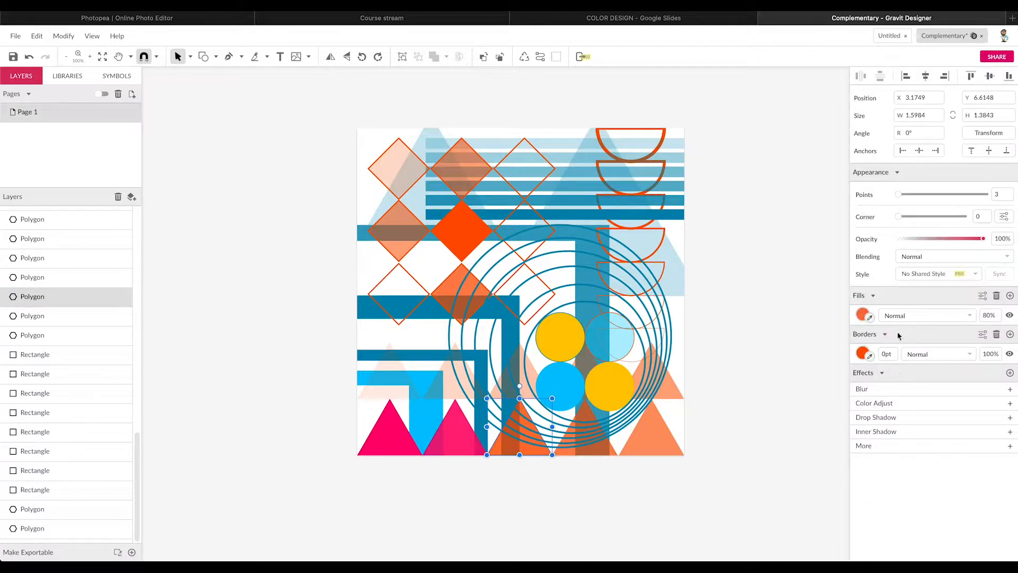
click(863, 315)
click(894, 446)
drag(884, 443, 895, 445)
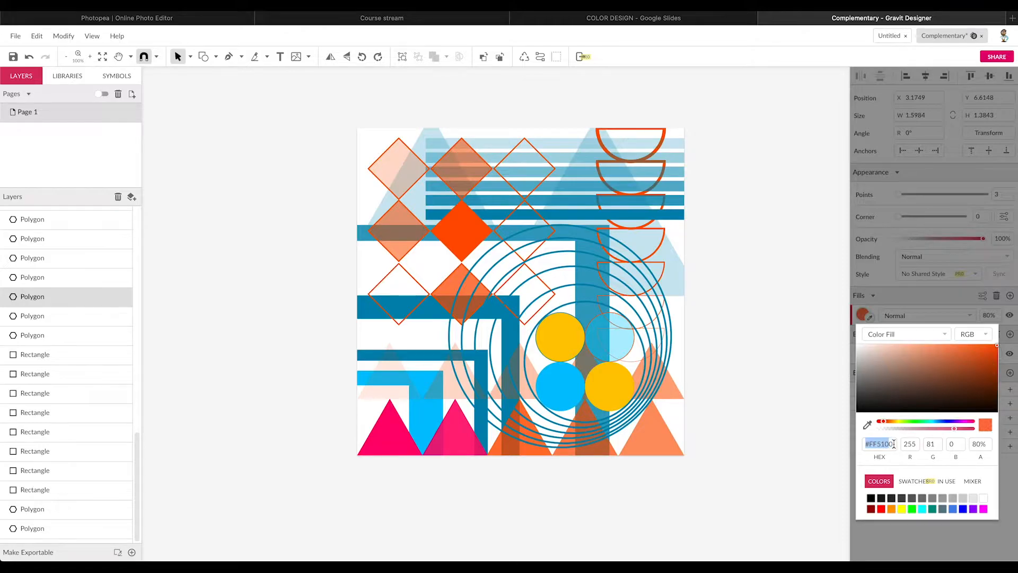
key(ctrl+v)
key(Return)
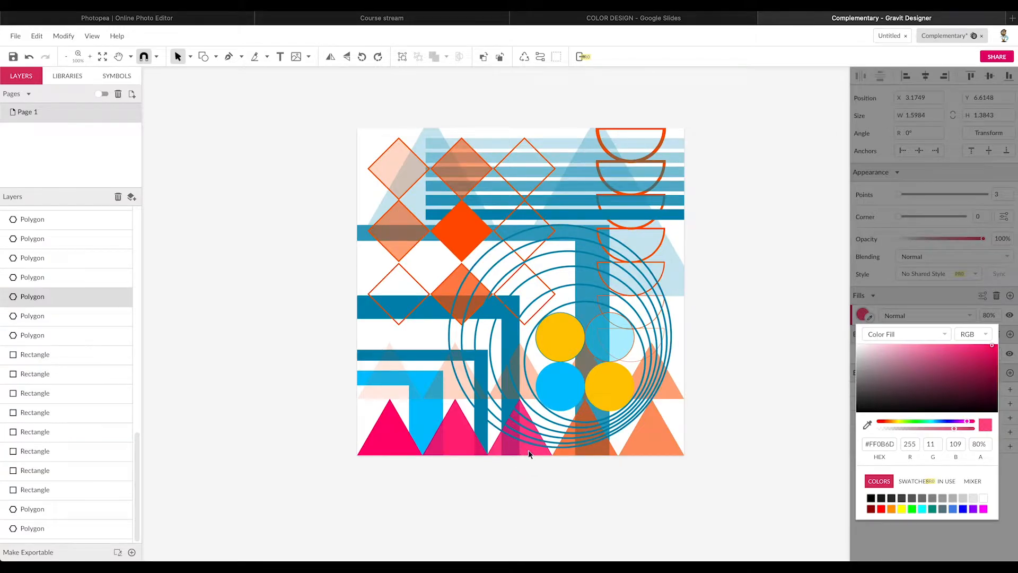
Change the fill of the fourth triangle in the bottom row to the copied pink #FF0B6D.
click(605, 453)
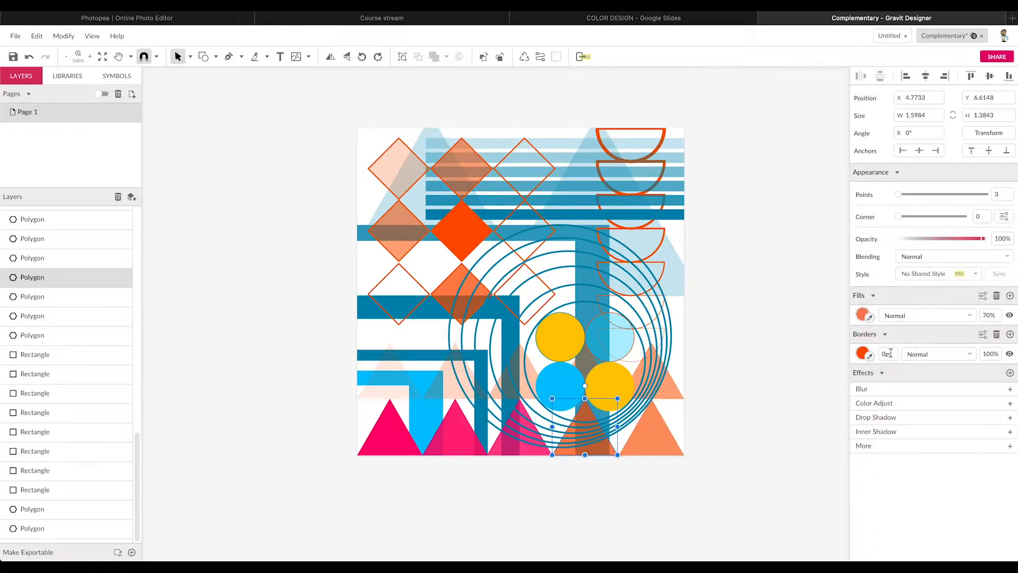
click(864, 315)
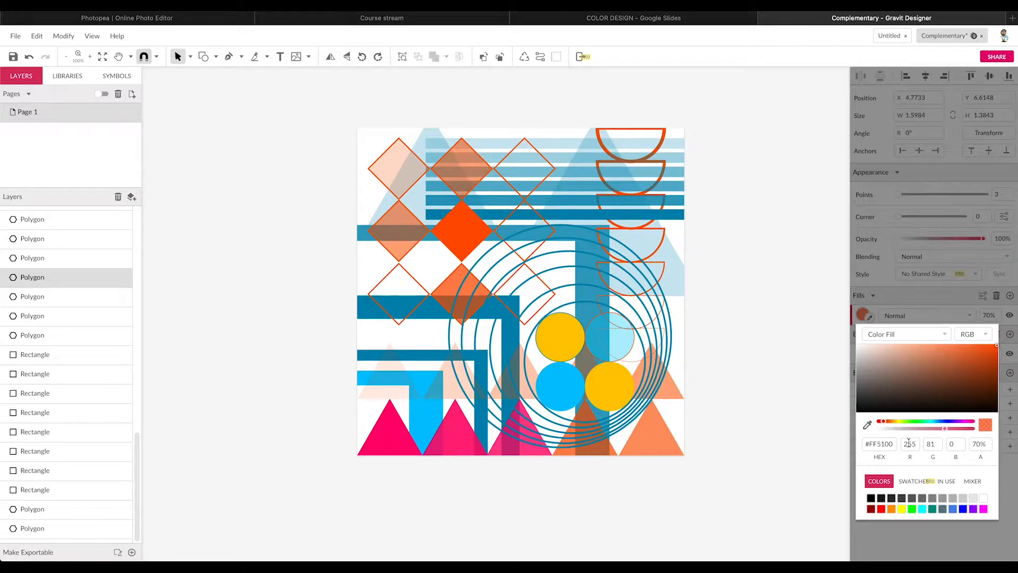
drag(894, 445, 823, 443)
key(ctrl+v)
key(Return)
Change the fill of the fifth, last triangle in the bottom row to pink #FF0B6D.
click(666, 446)
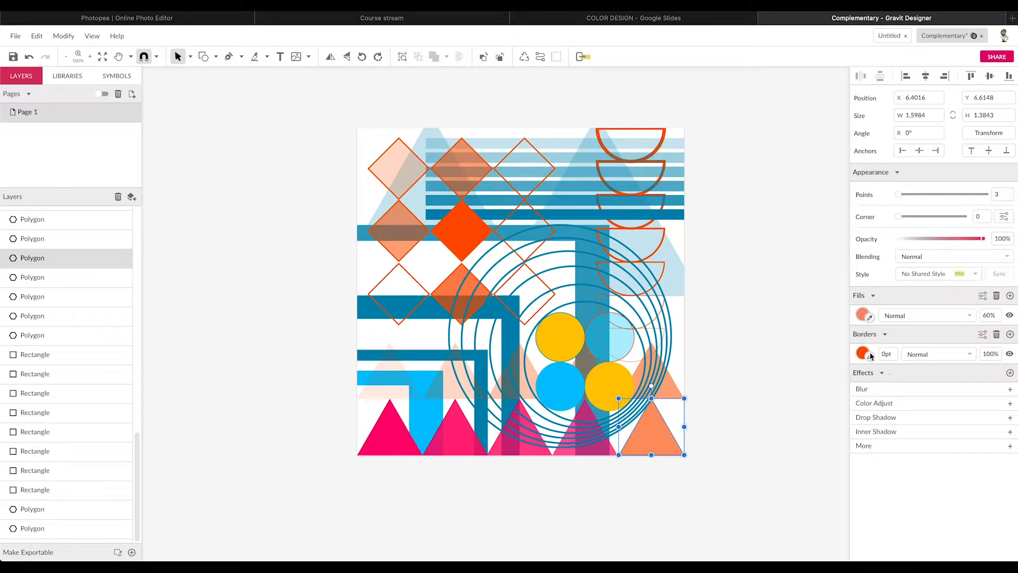
click(864, 317)
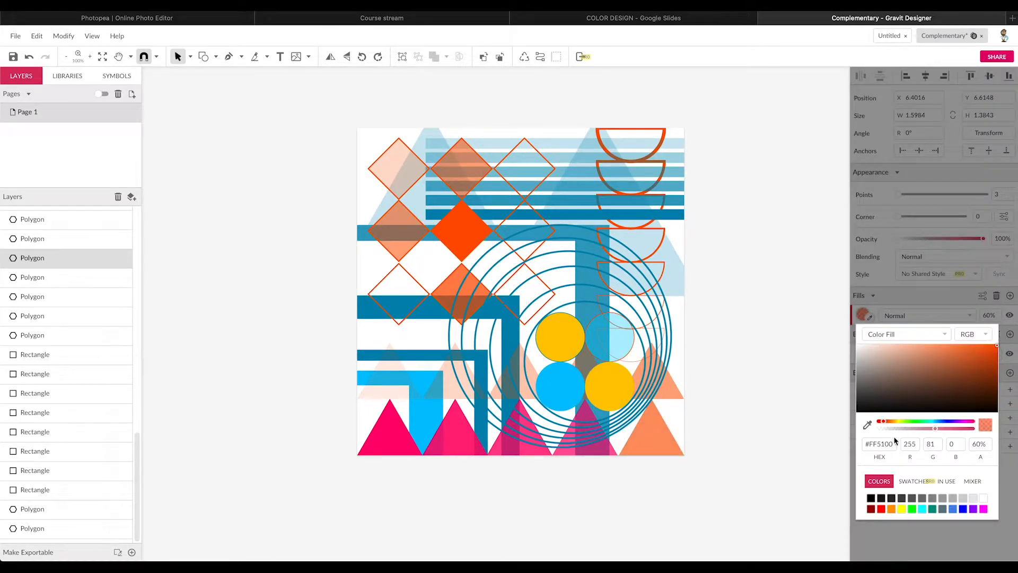
drag(894, 447, 756, 447)
text(#FF0B6D)
key(Return)
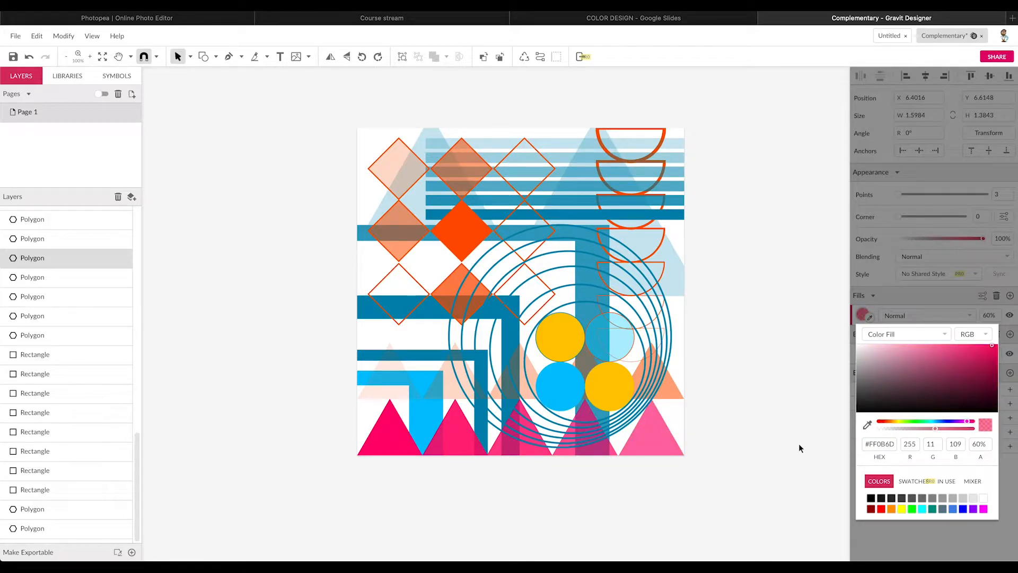
click(817, 367)
Set the border of the fifth bottom-row triangle to Transparent.
click(655, 428)
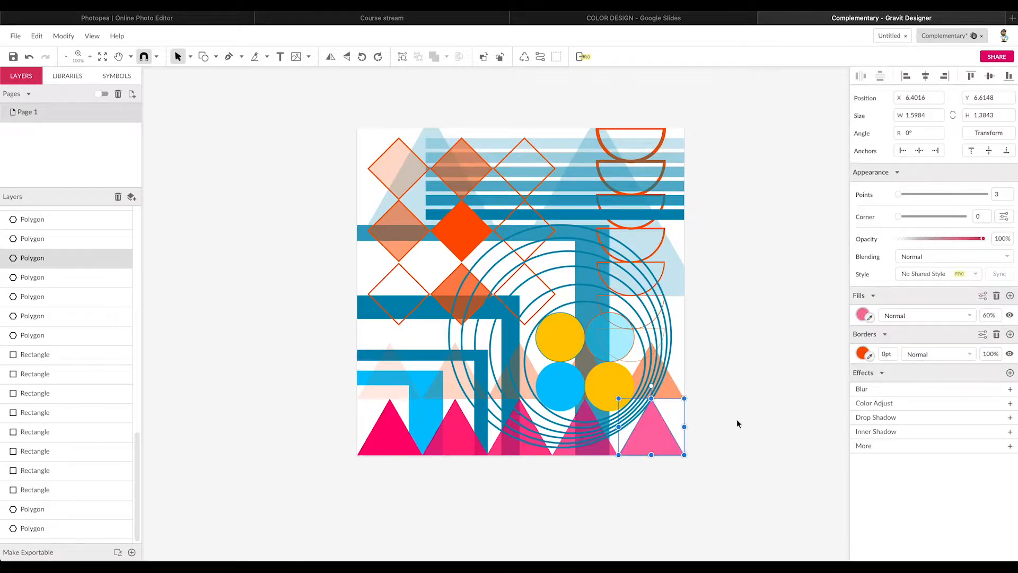
click(862, 353)
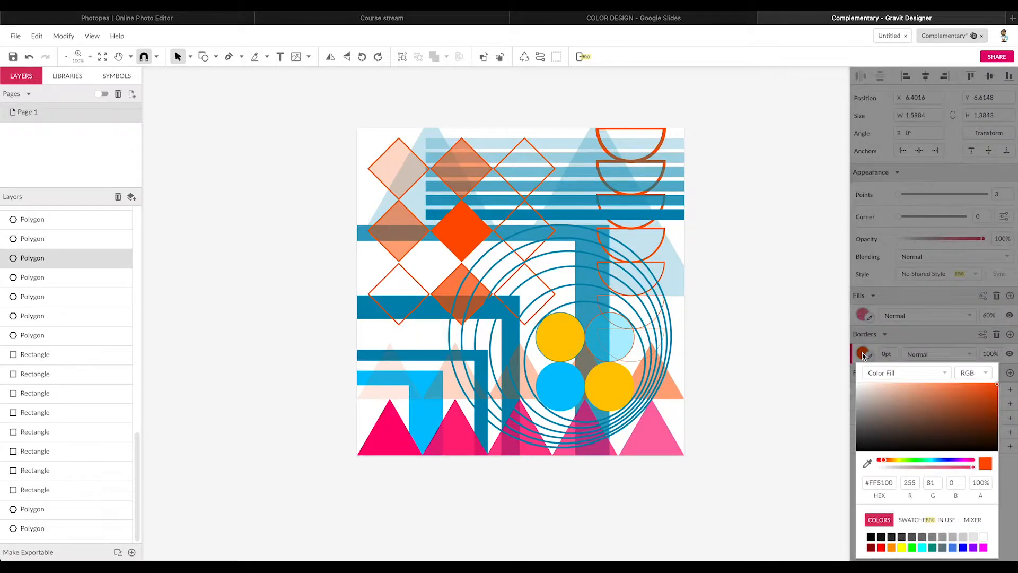
click(930, 374)
click(896, 366)
click(816, 373)
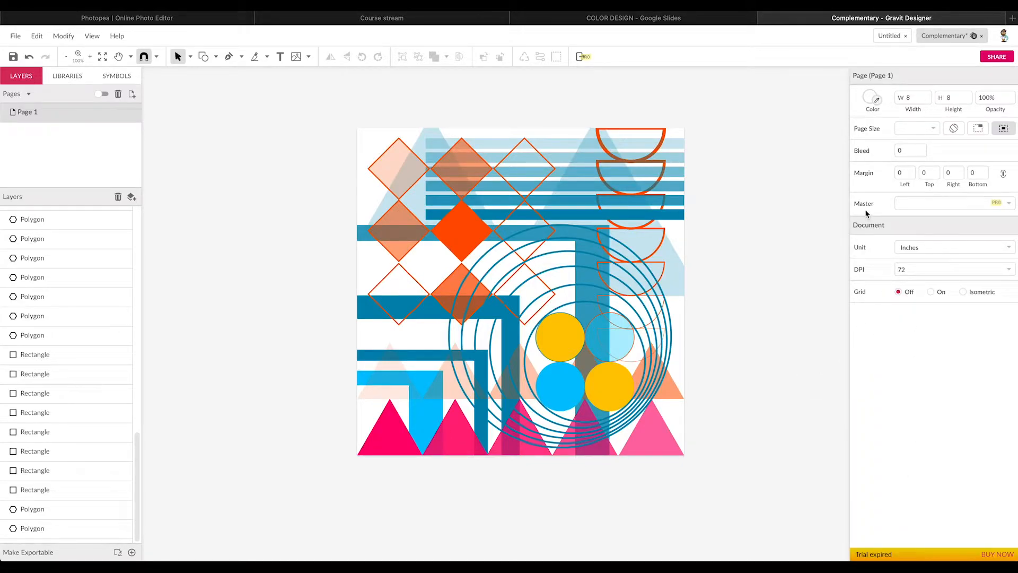
click(636, 445)
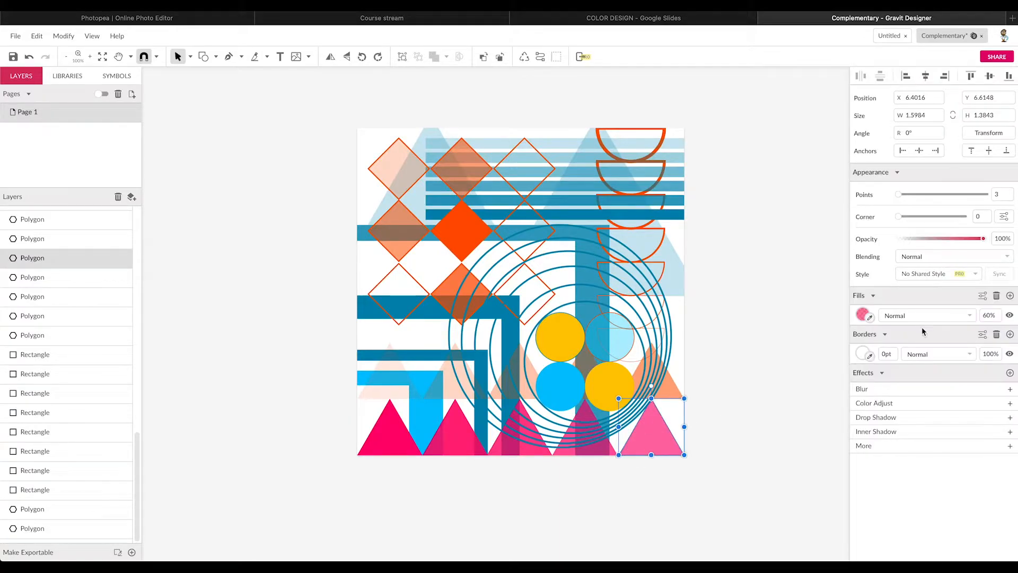
Set the border of the fourth bottom-row triangle to Transparent.
click(596, 448)
click(863, 353)
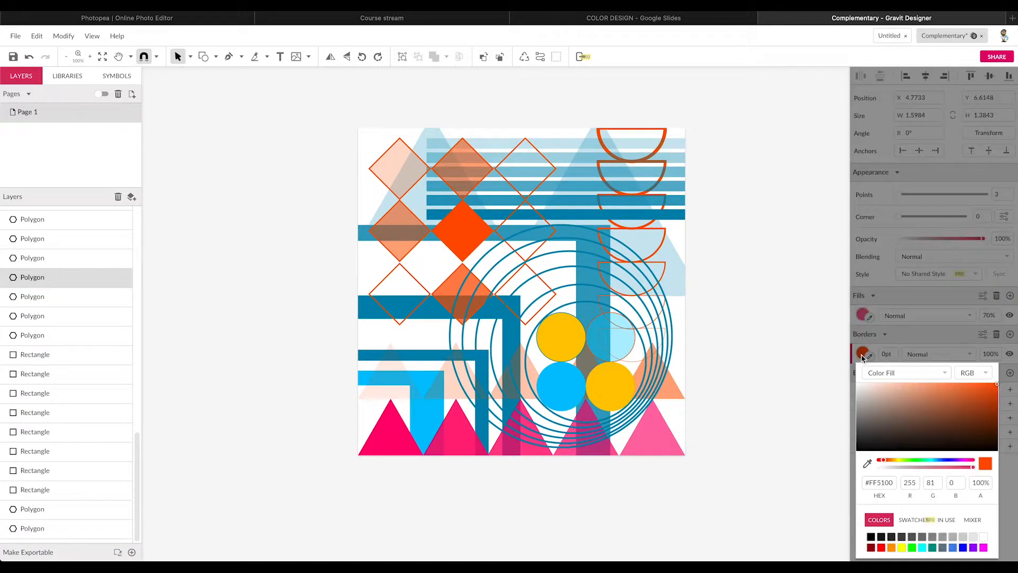
click(900, 374)
click(886, 364)
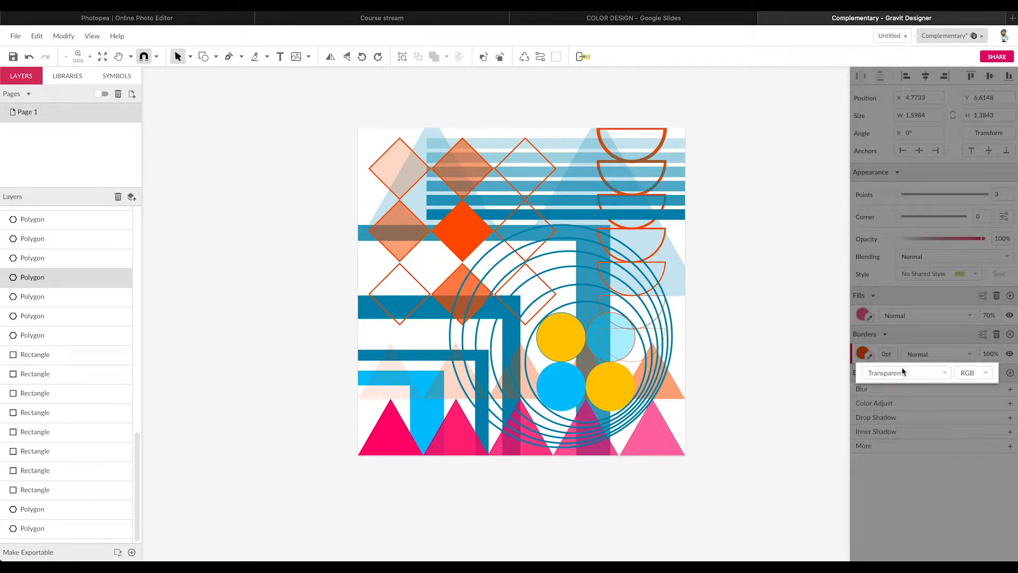
click(777, 406)
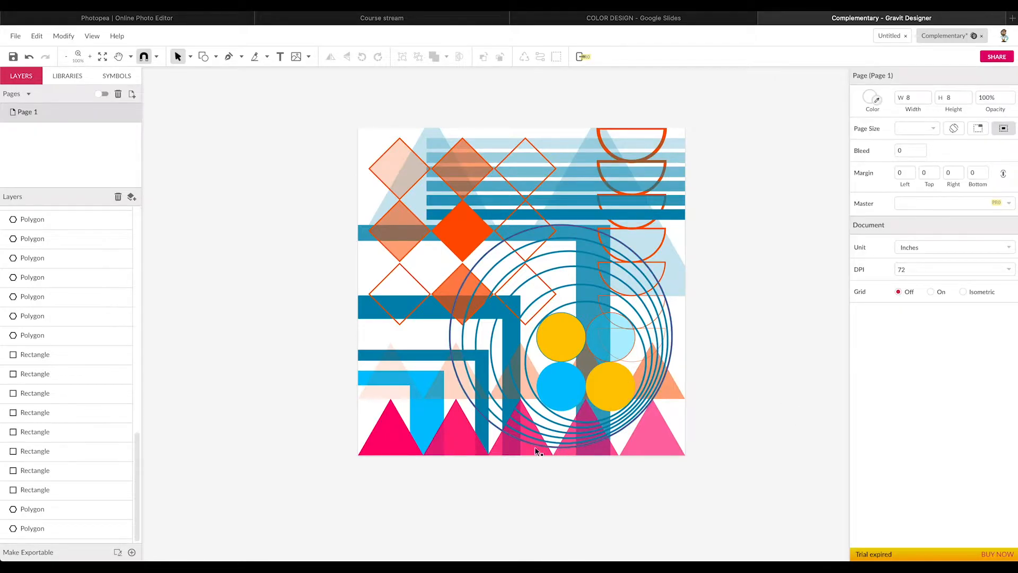
Set the border of the third bottom-row triangle to Transparent.
click(518, 449)
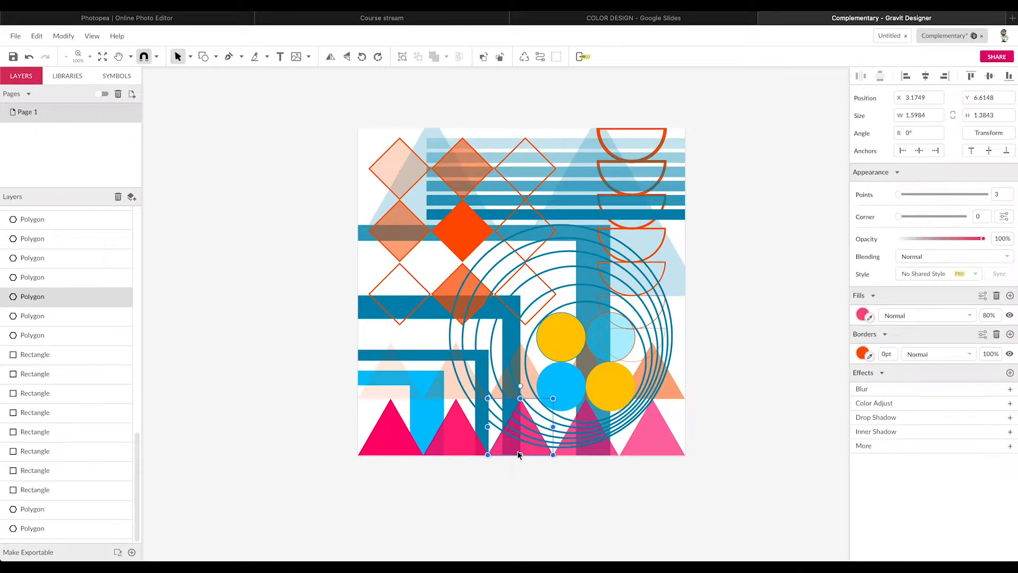
click(862, 352)
click(896, 374)
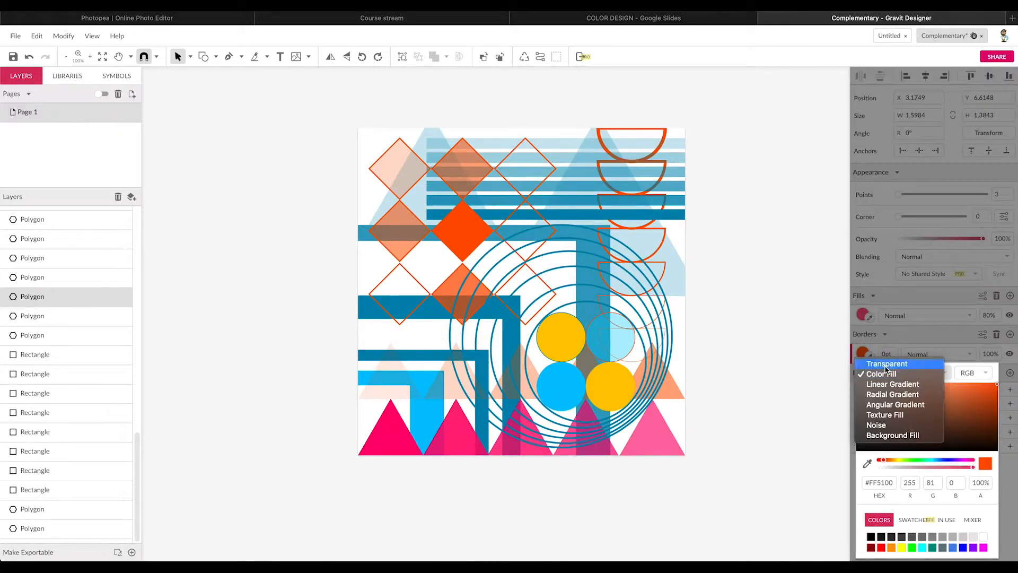
click(887, 364)
click(788, 371)
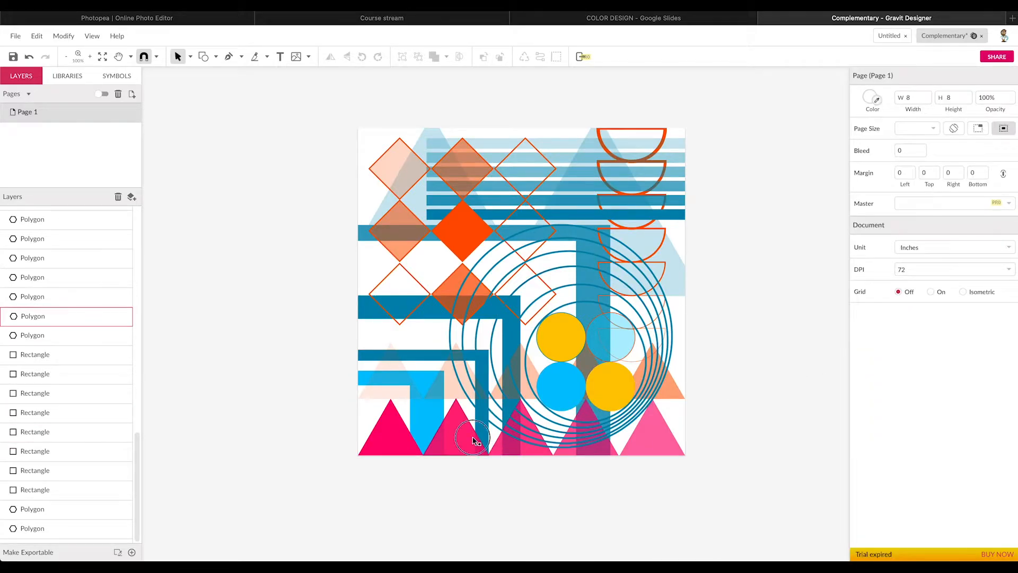
Set the border of the second bottom-row triangle to Transparent.
click(460, 427)
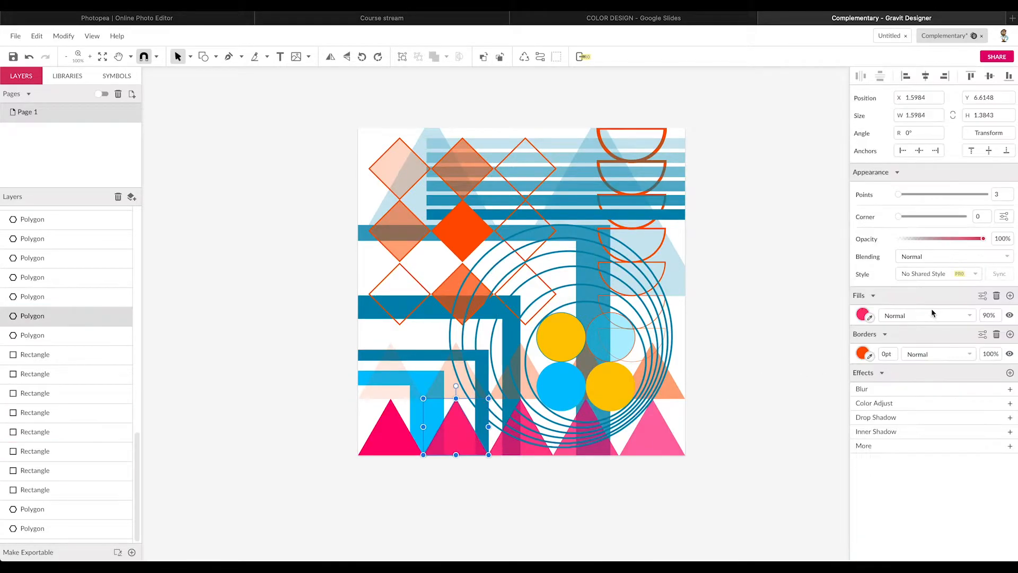
click(863, 353)
click(885, 373)
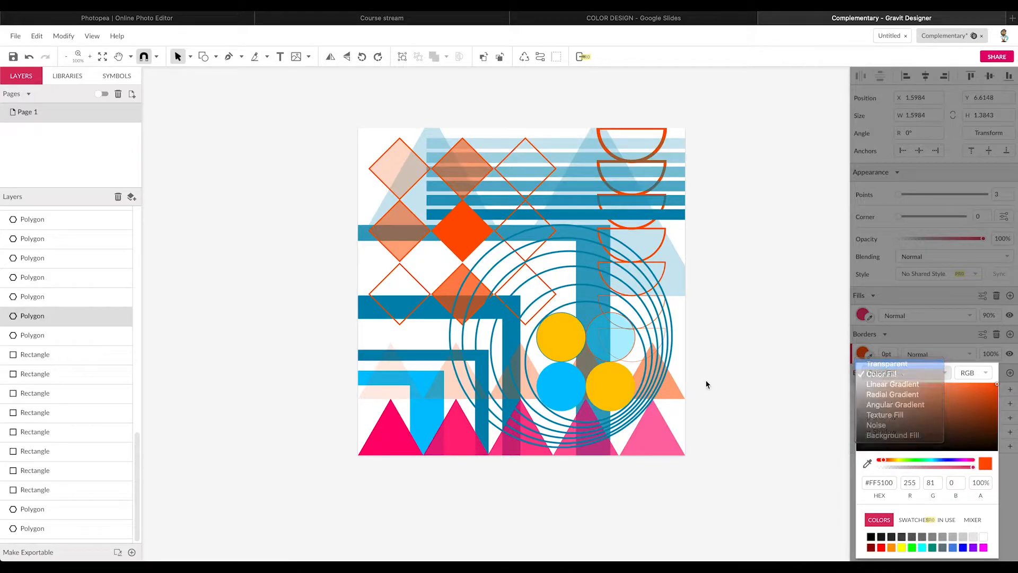
Set the border of the first bottom-row triangle to Transparent.
click(384, 448)
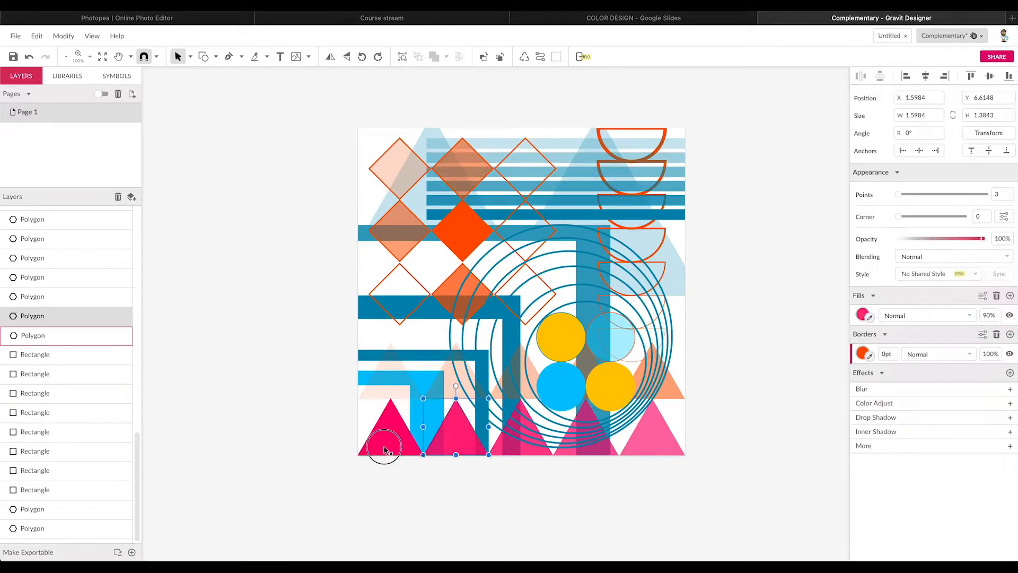
click(863, 353)
click(900, 377)
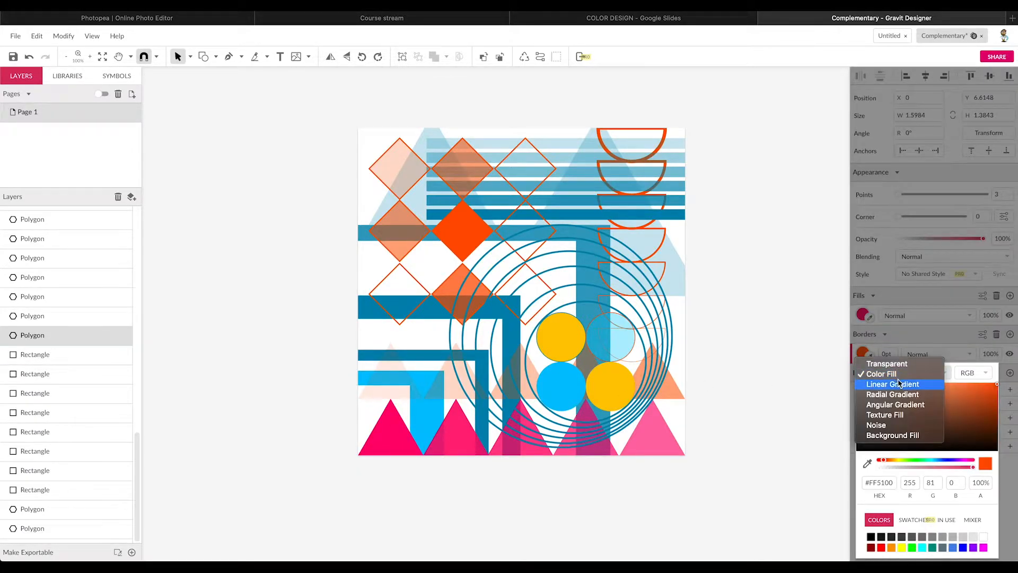
click(896, 361)
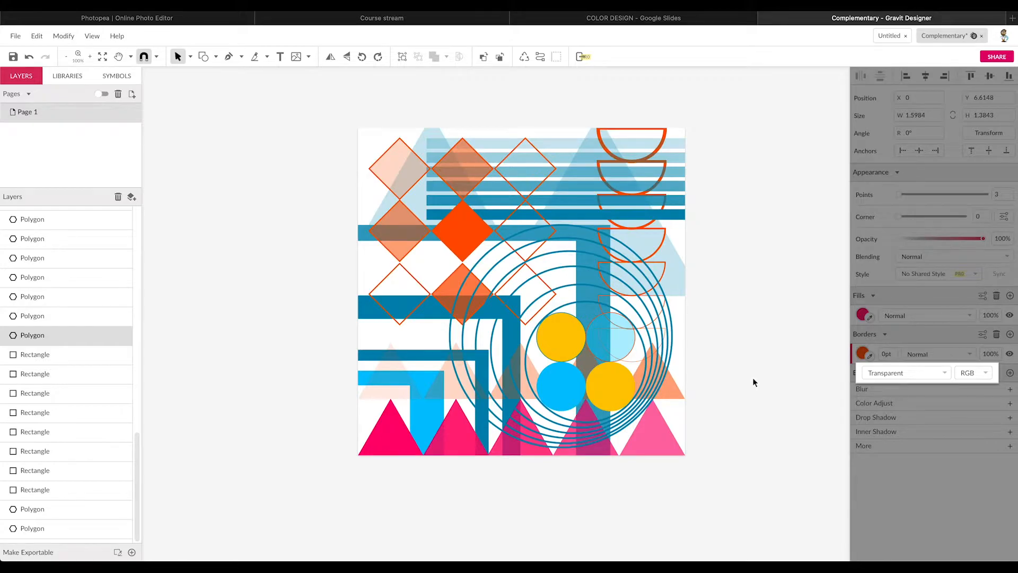
Change the fill of the thin dark blue L-shaped bar just outside the bright blue one to pink #FF0B6D.
click(428, 356)
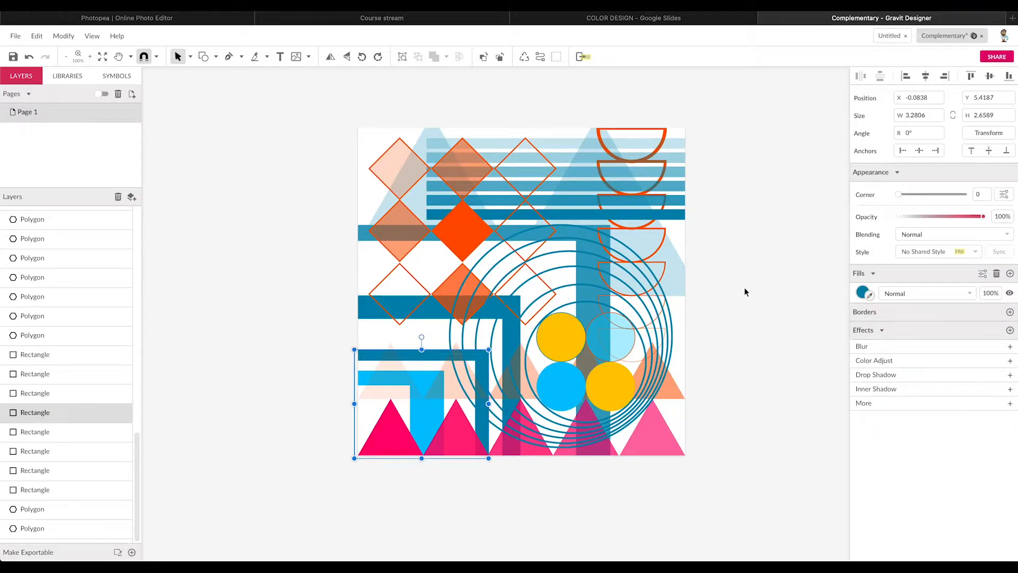
click(863, 292)
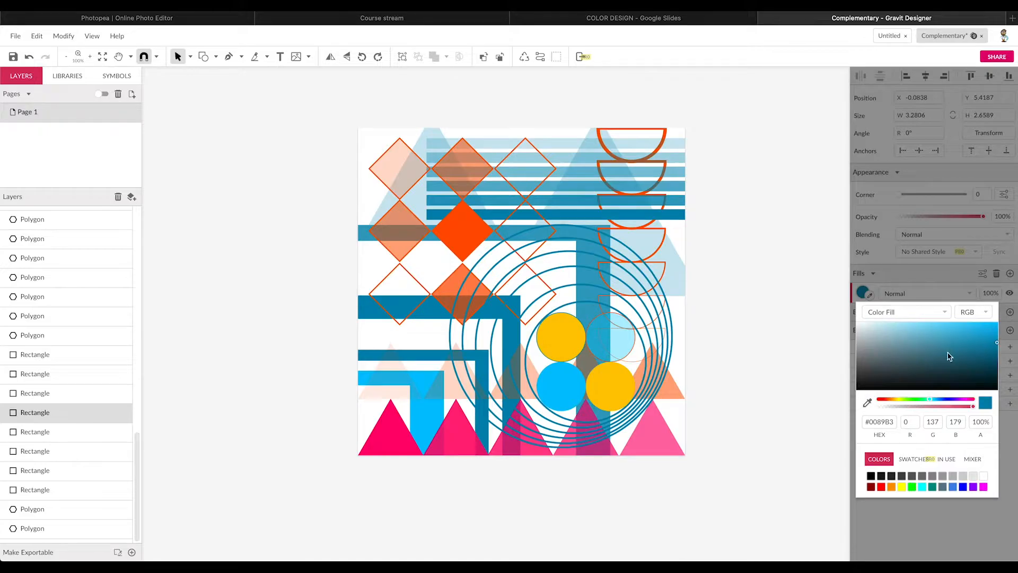
click(887, 424)
text(#FF0B6D)
key(Return)
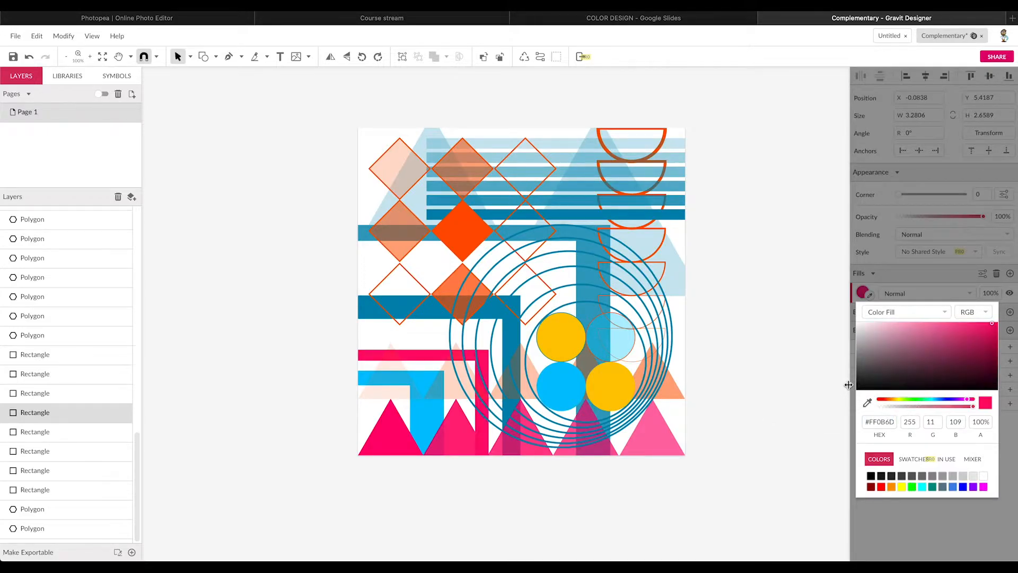
click(770, 370)
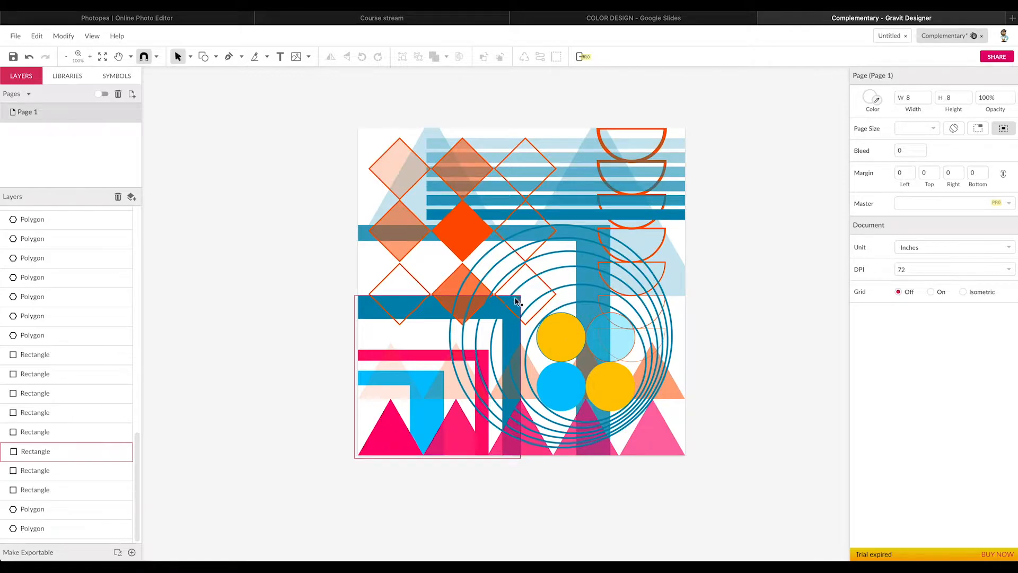
Change the border color of the outlined diamond at the lower-right corner of the diamond grid to yellow #FFB700.
click(513, 325)
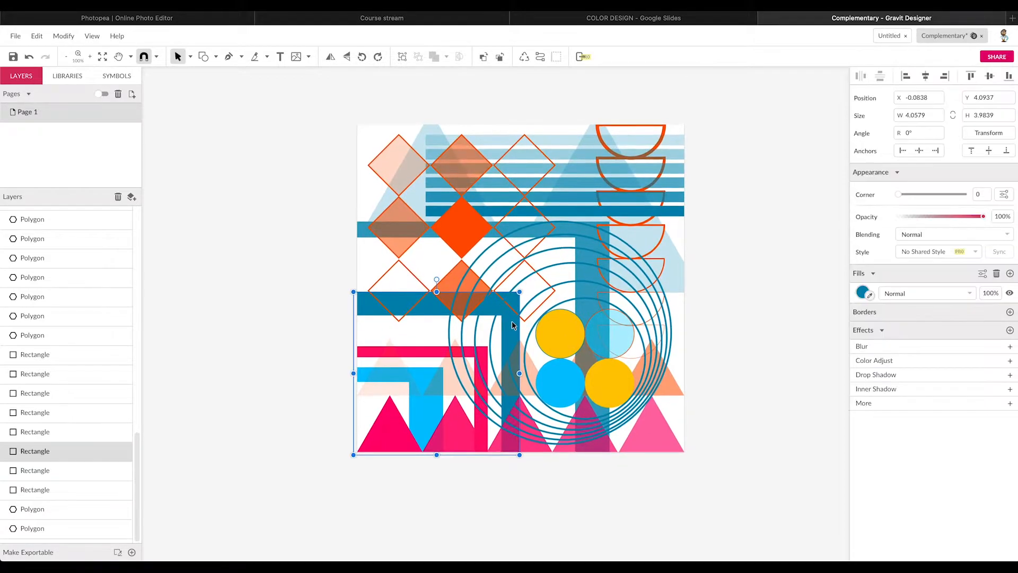
click(540, 309)
click(873, 334)
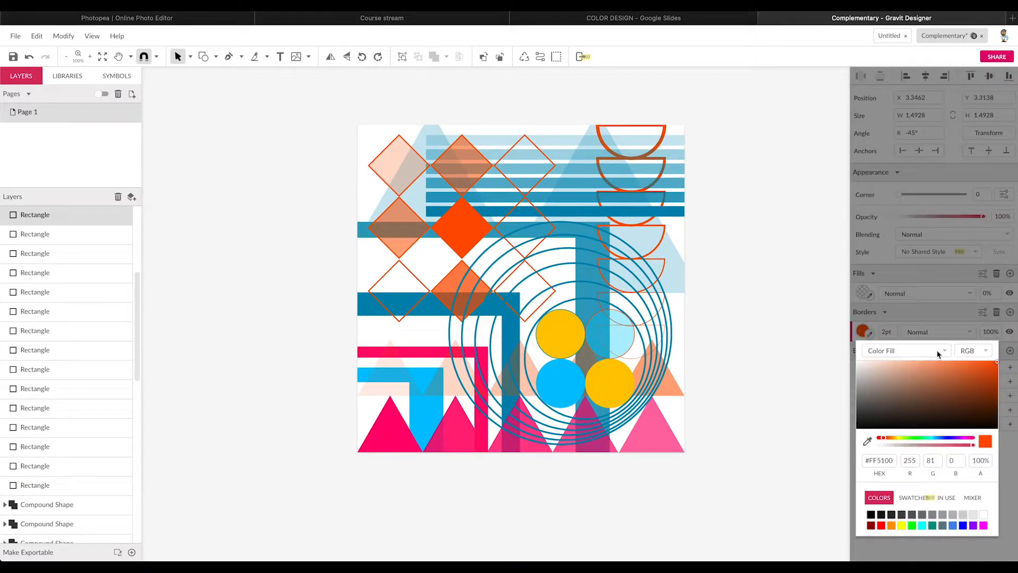
drag(906, 439, 890, 438)
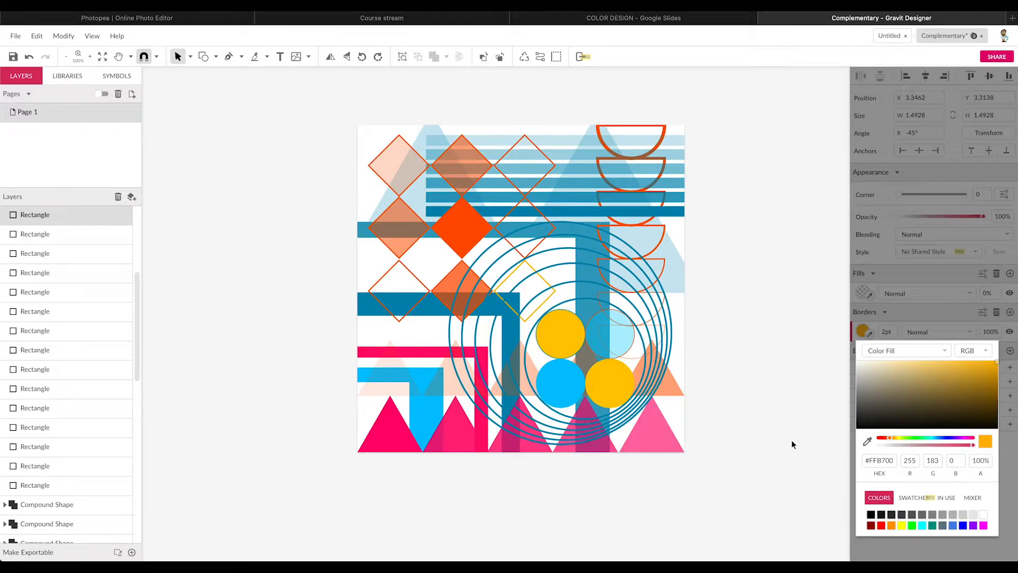
click(788, 418)
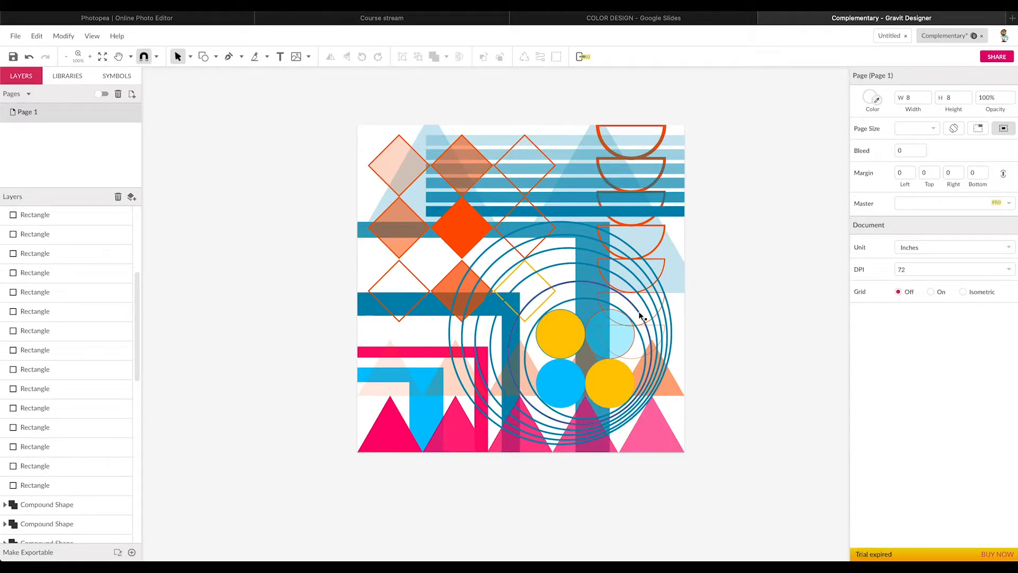
Change the border of the second-smallest concentric ring around the circle cluster to pink #FF0B6D.
click(650, 334)
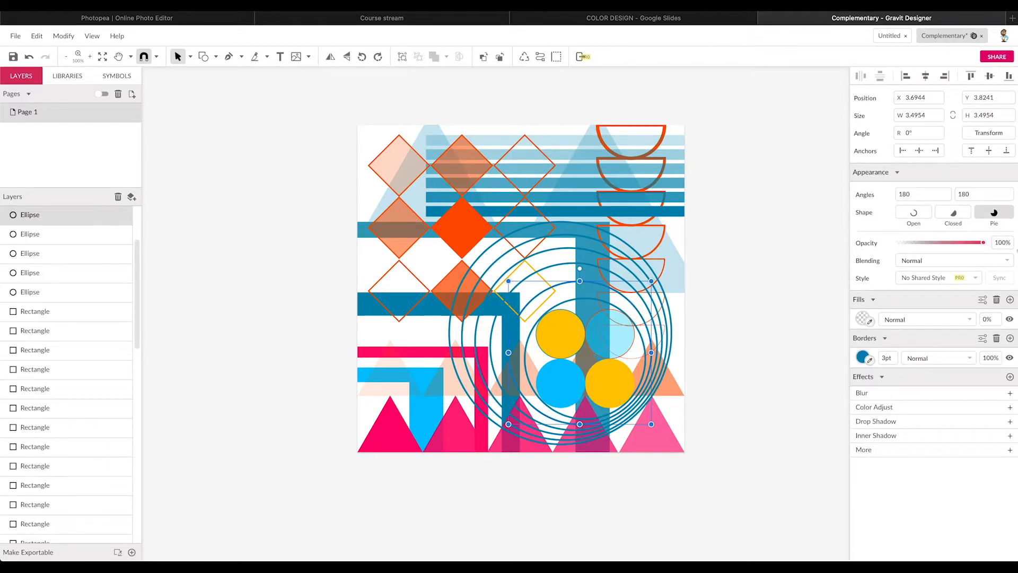
click(863, 357)
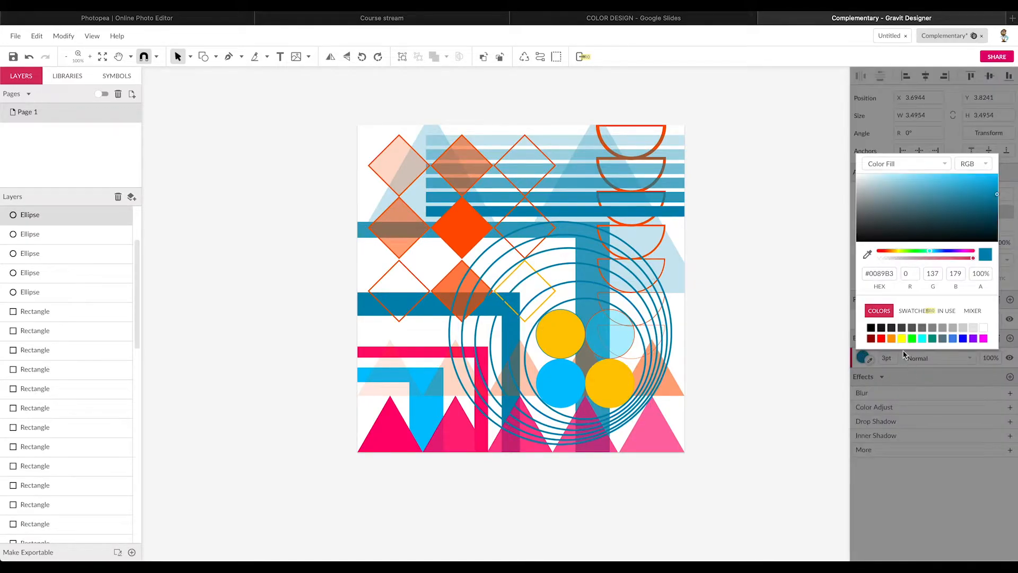
click(892, 275)
text(#FF0B6D)
key(Return)
click(739, 316)
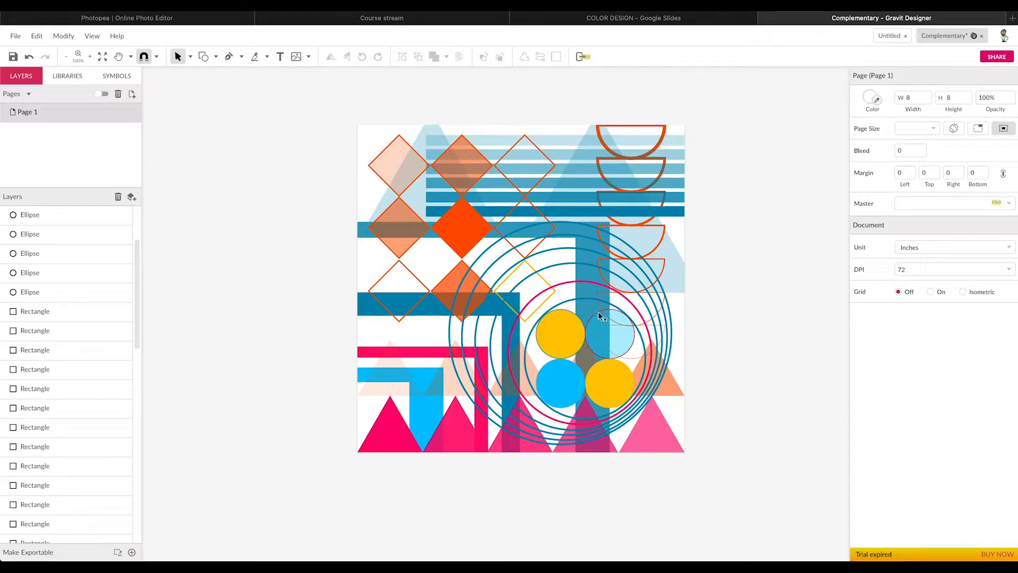
Change the border of the third-smallest concentric ring around the circle cluster to pink #FF0B6D.
click(566, 269)
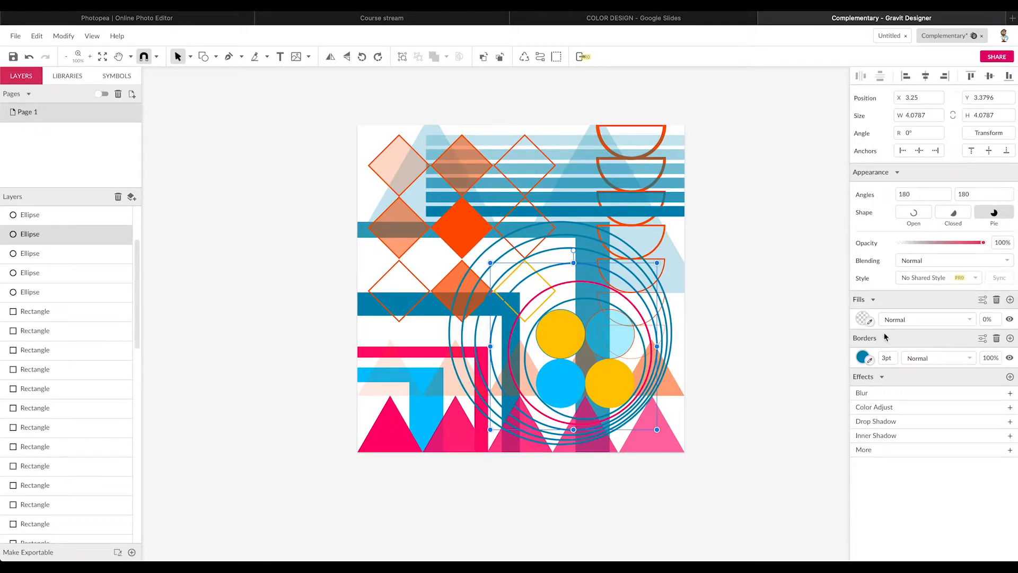
click(862, 359)
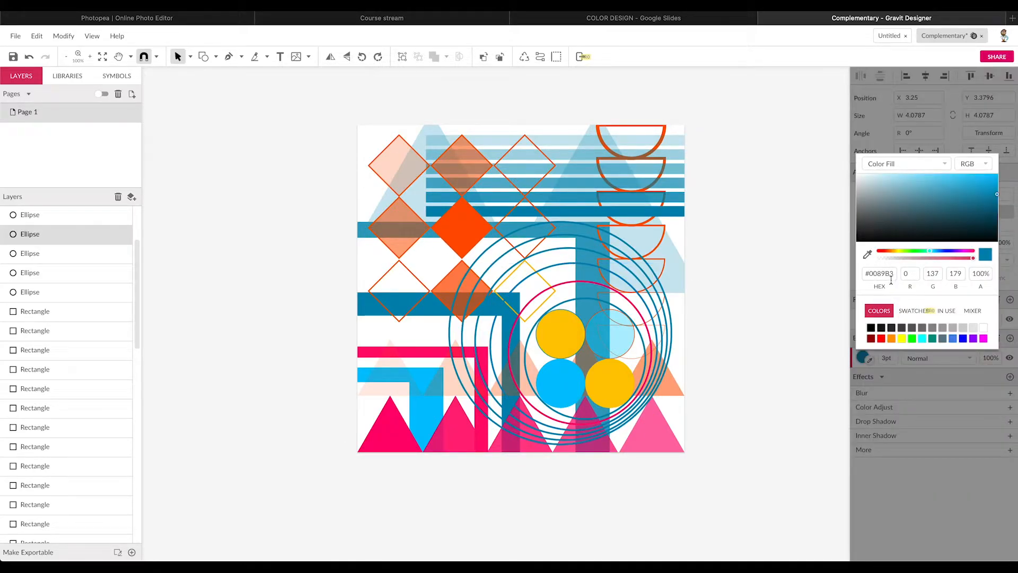
drag(891, 275, 801, 276)
text(#FF0B6D)
key(Return)
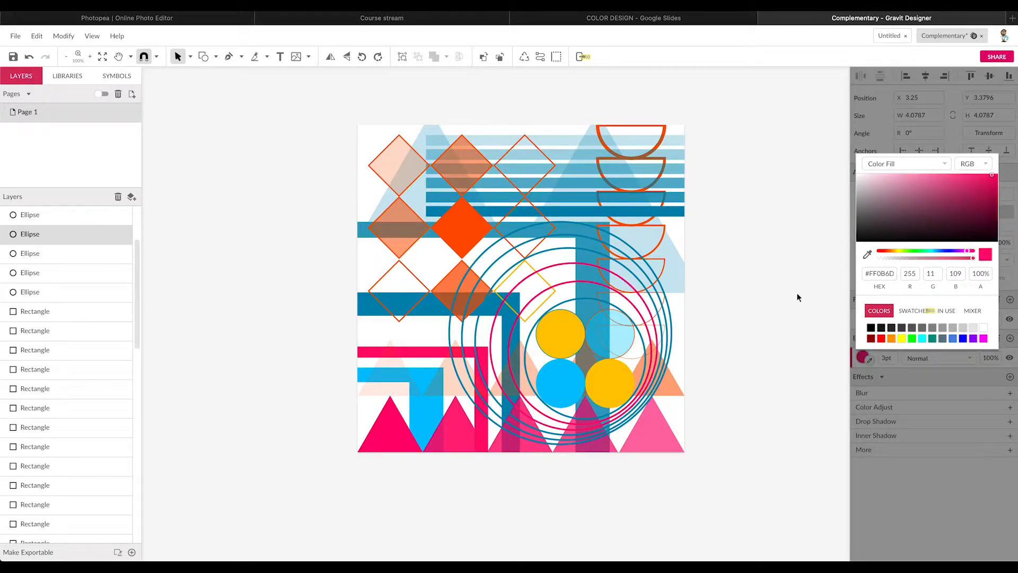
click(805, 289)
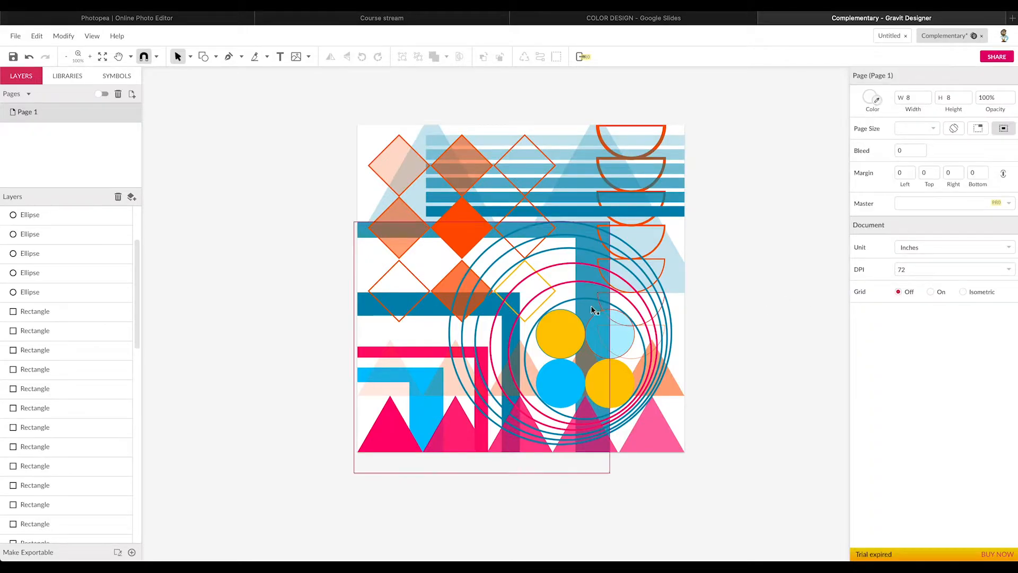
Change the border of the innermost concentric ring around the circle cluster to pink #FF0B6D.
click(569, 304)
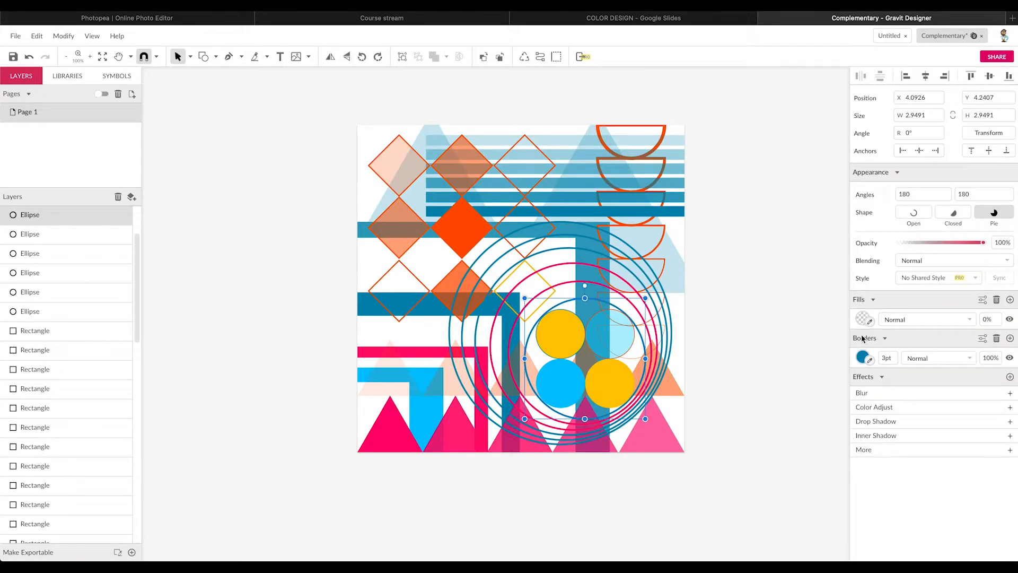
click(863, 358)
click(896, 273)
text(#FF0B6D)
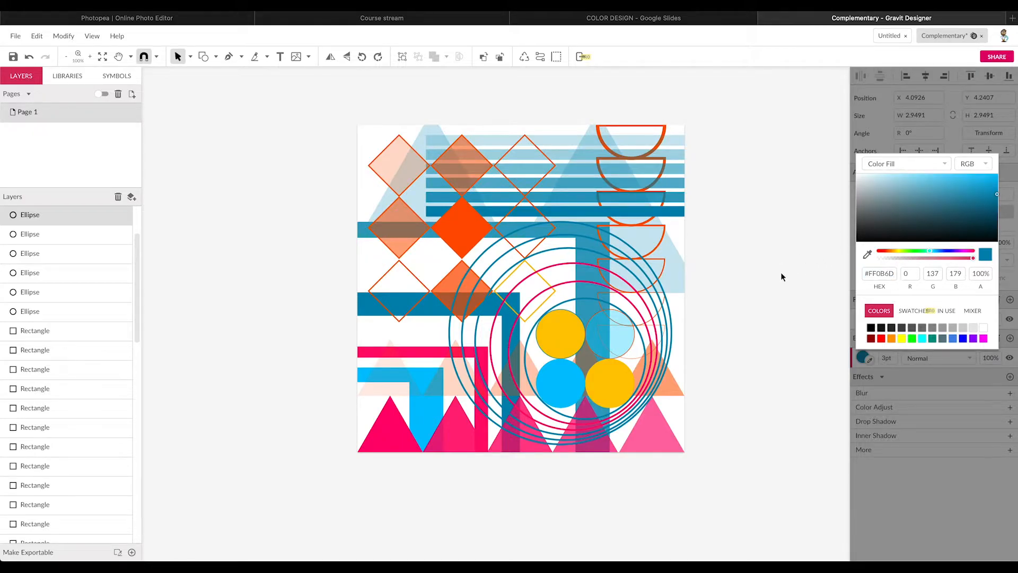
click(780, 275)
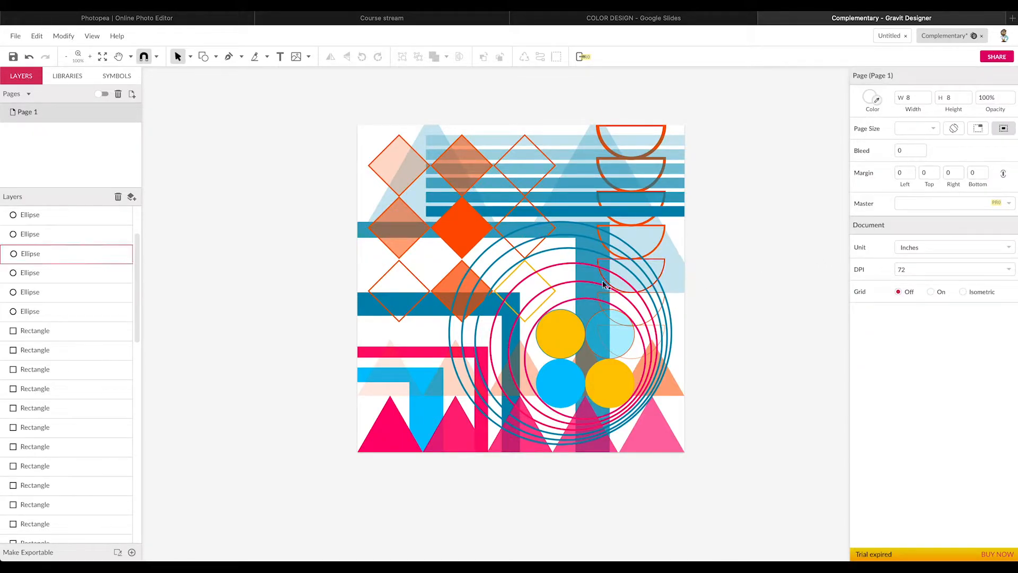
Change the border of the third-largest concentric ring to pink #FF0B6D.
click(583, 249)
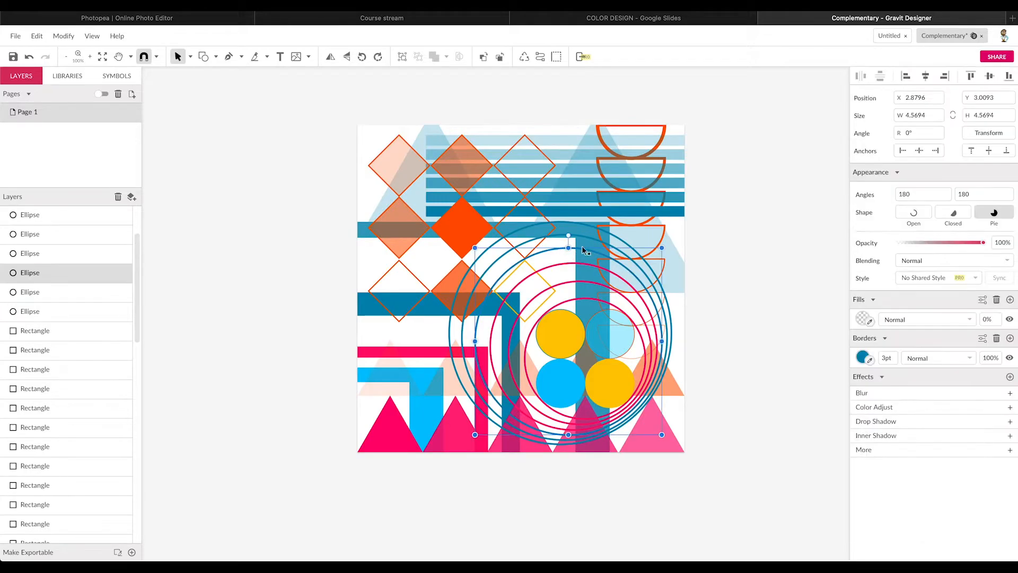
click(863, 358)
click(883, 273)
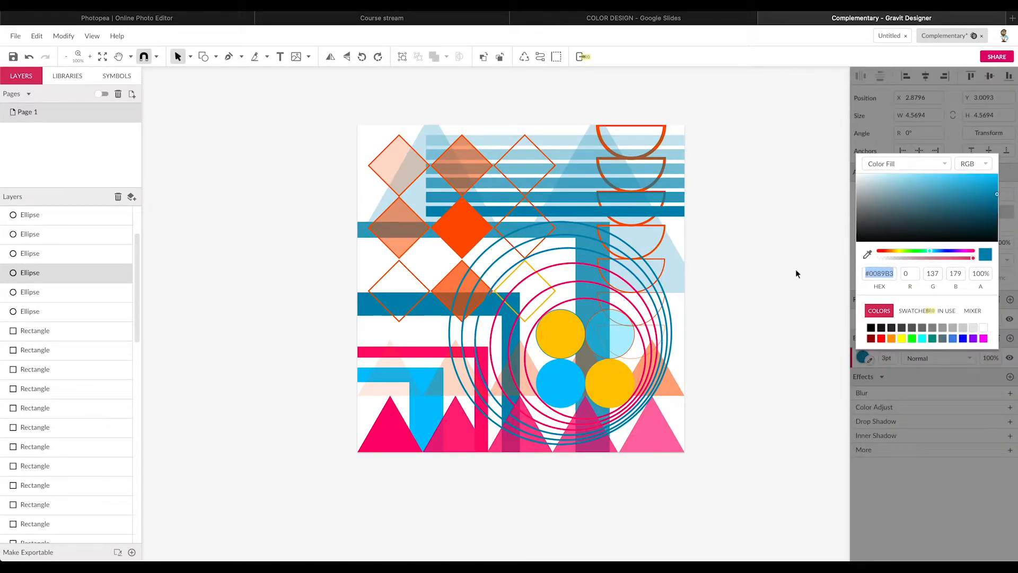
text(#FF0B6D)
key(Return)
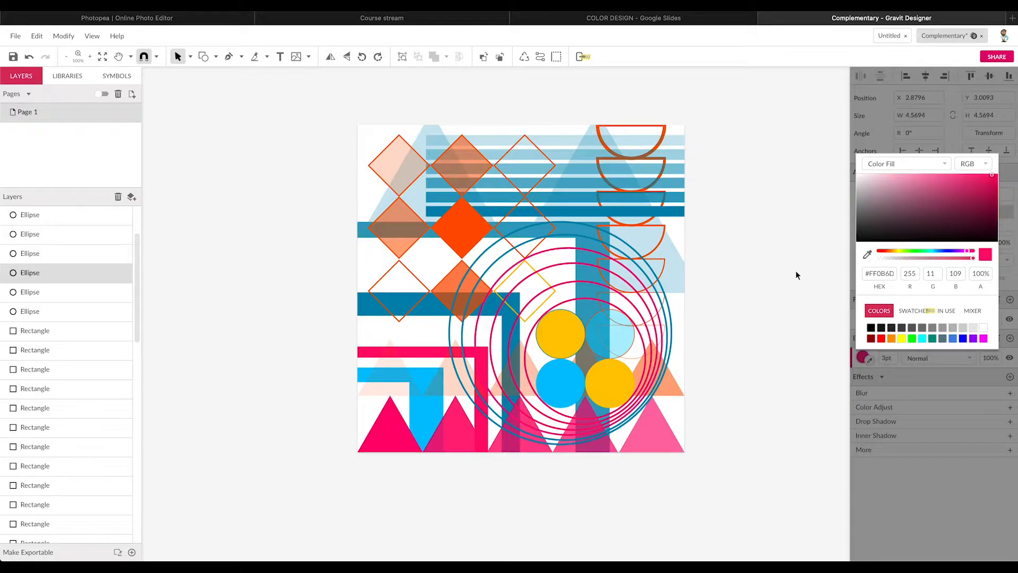
Change the border of the second-largest concentric ring to pink #FF0B6D.
click(565, 235)
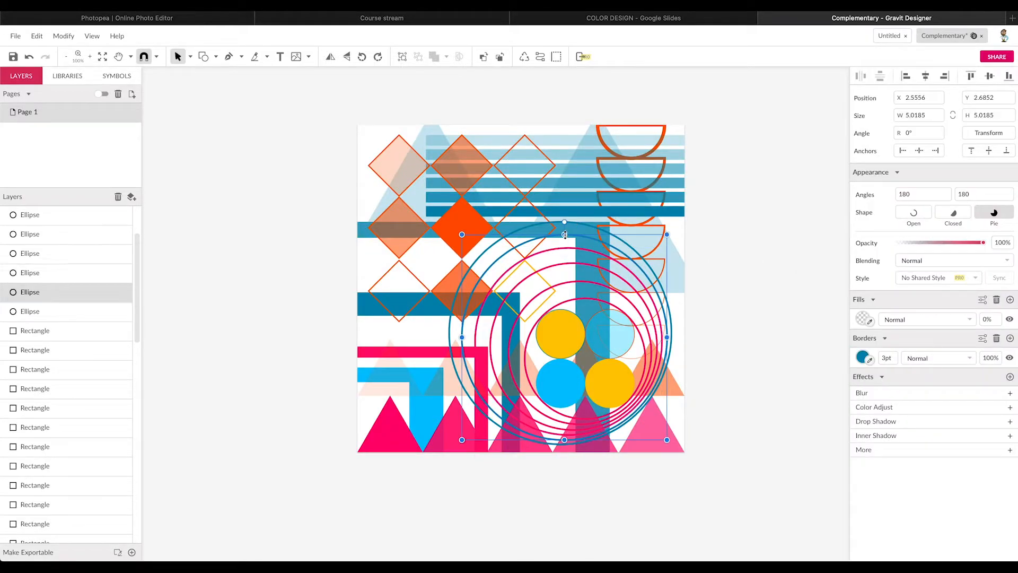
click(863, 357)
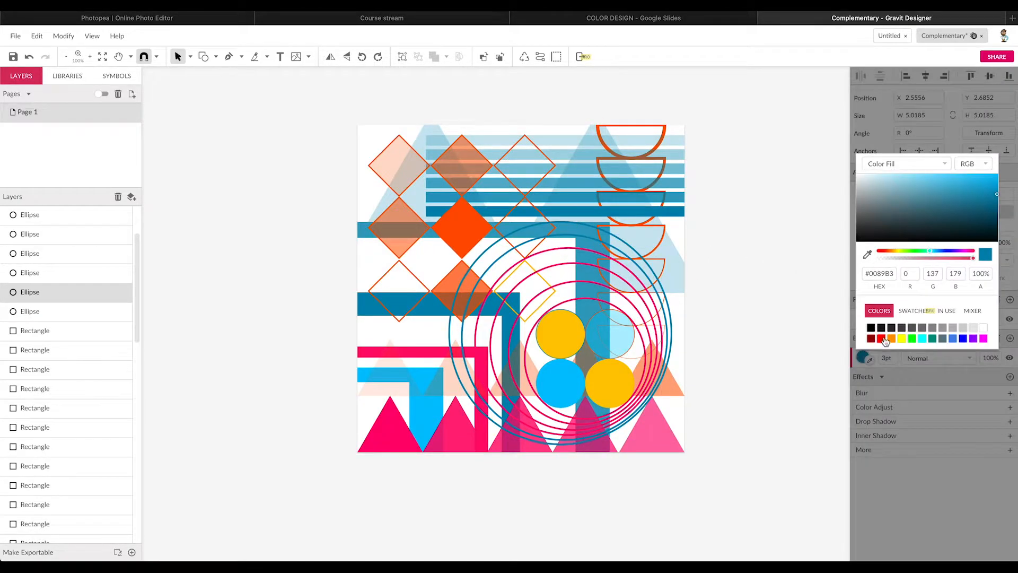
double_click(886, 275)
text(#FF0B6D)
key(Return)
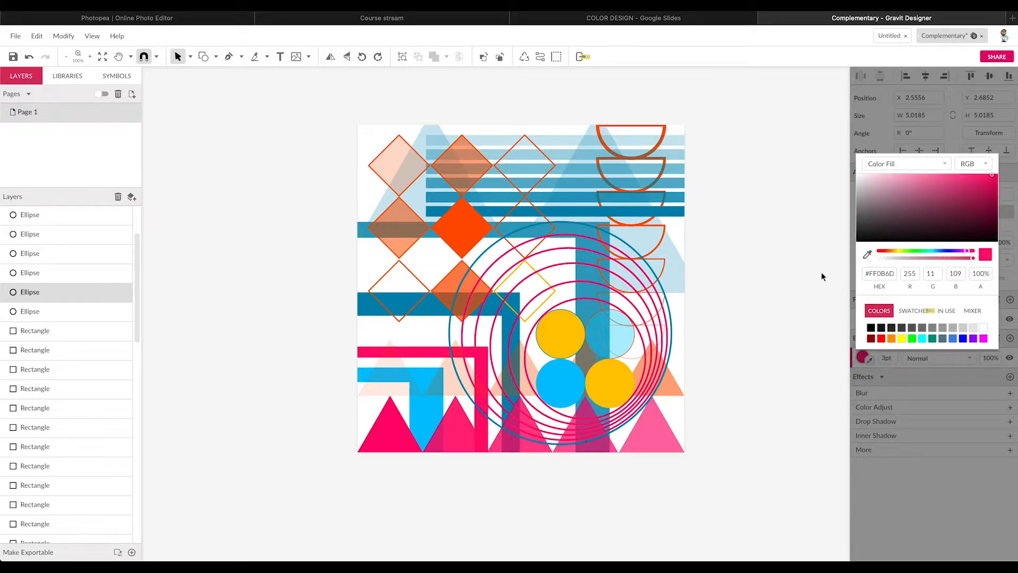
Change the border of the outermost concentric ring to pink #FF0B6D.
click(598, 231)
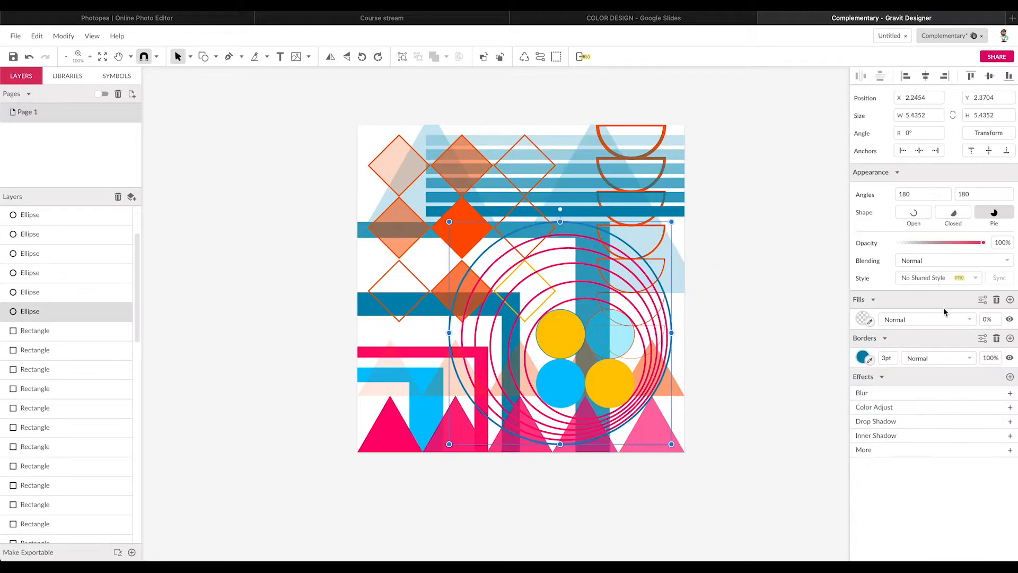
click(862, 357)
click(878, 275)
text(#FF0B6D)
key(Return)
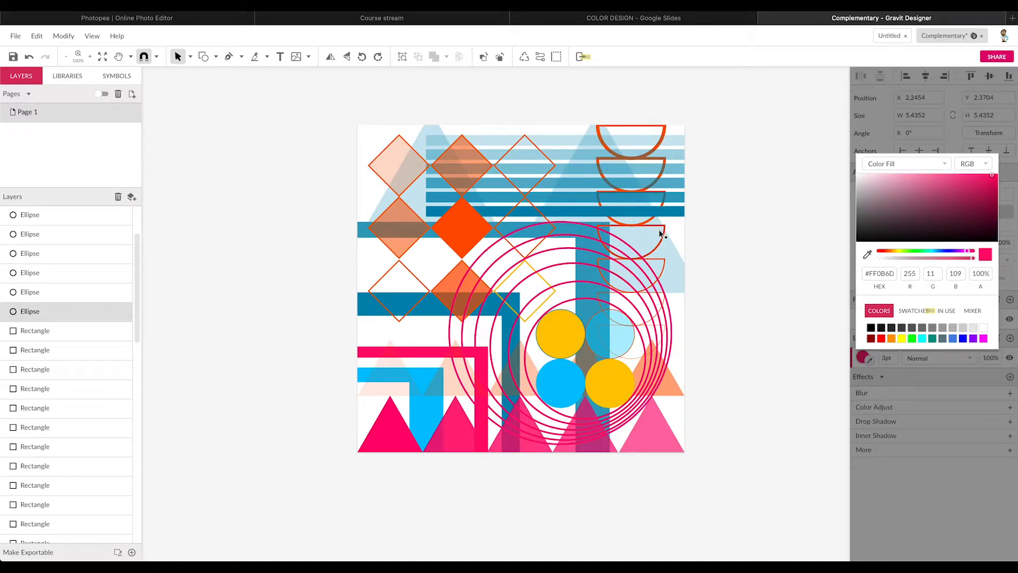
Set the border of the lowest semicircle in the vertical column to blue #00BBFF.
click(631, 359)
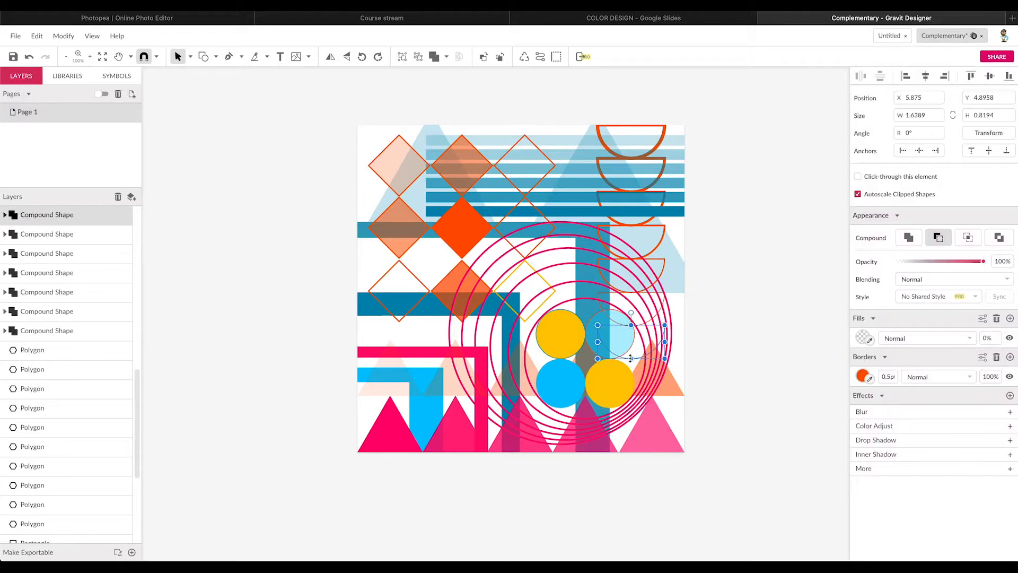
click(862, 376)
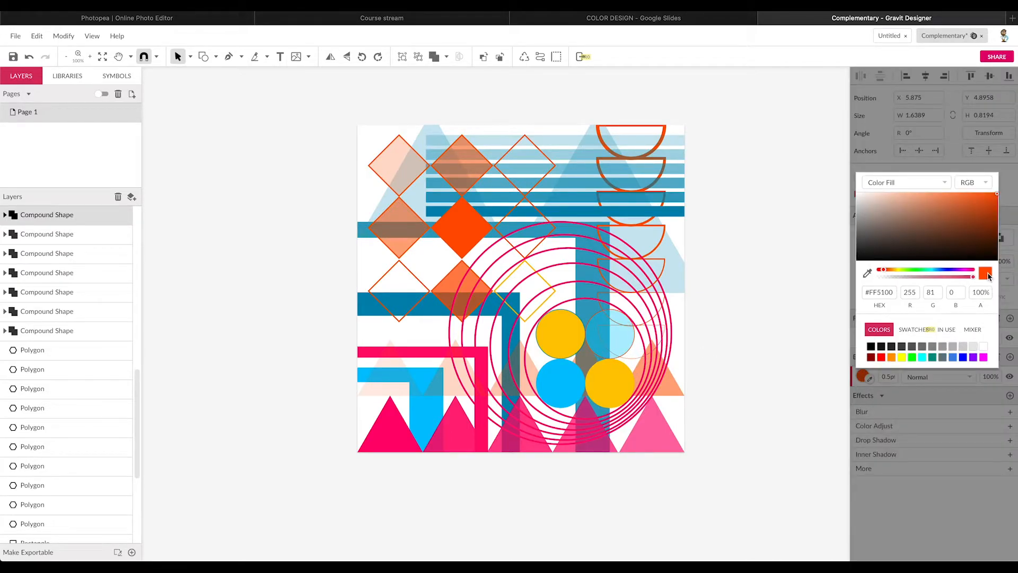
drag(941, 272, 930, 271)
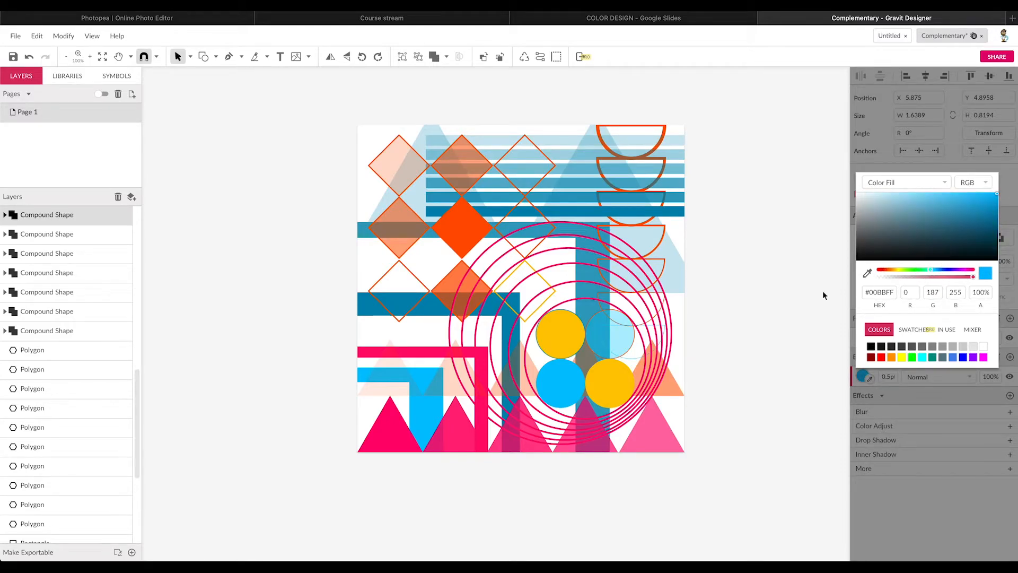
Copy the fill hex code #00C3FF of the solid bright blue circle in the four-circle cluster.
click(563, 382)
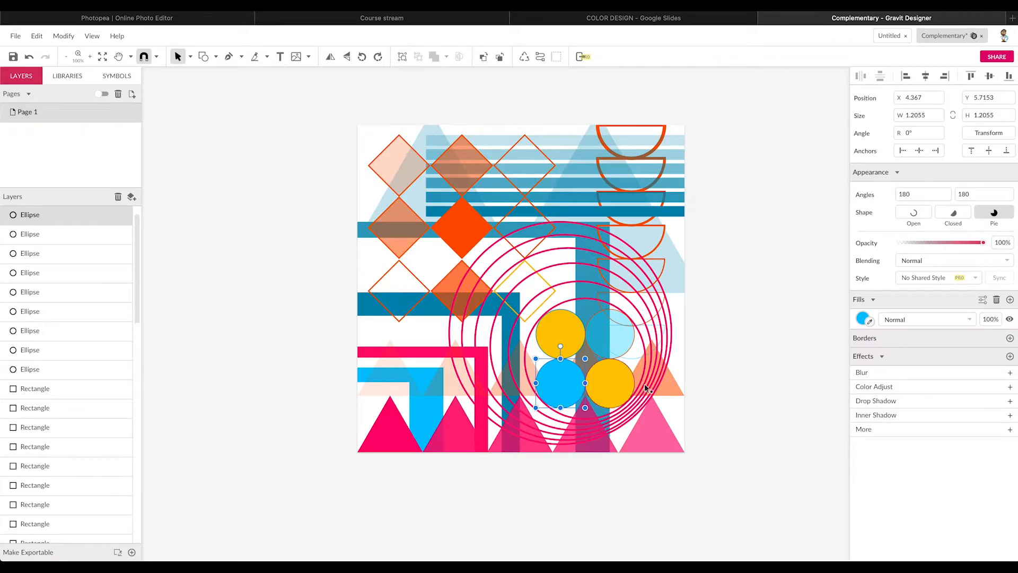
click(861, 319)
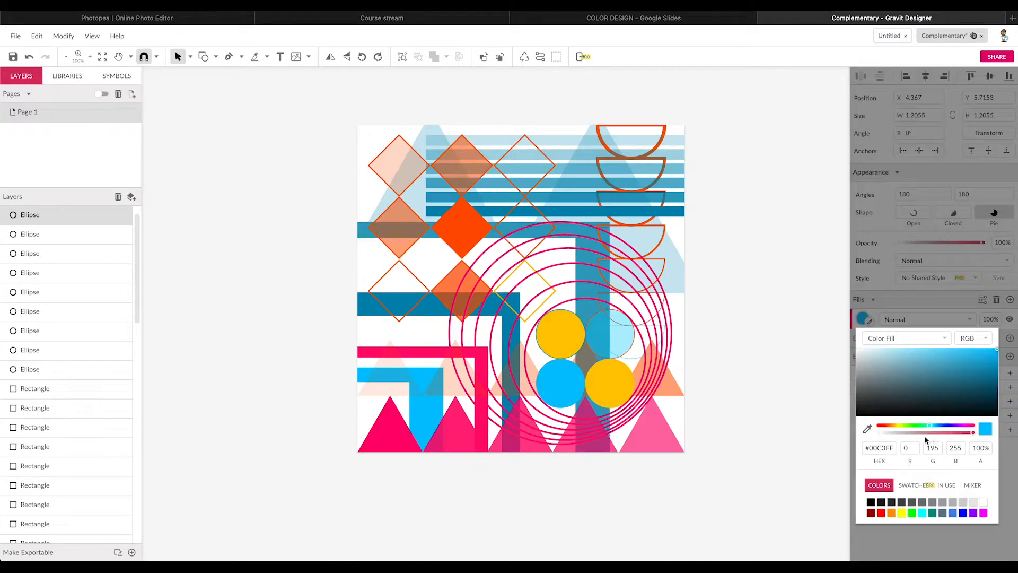
click(895, 451)
key(ctrl+c)
Change the border of the lowest semicircle in the vertical column to bright blue #00C3FF.
click(649, 329)
click(656, 329)
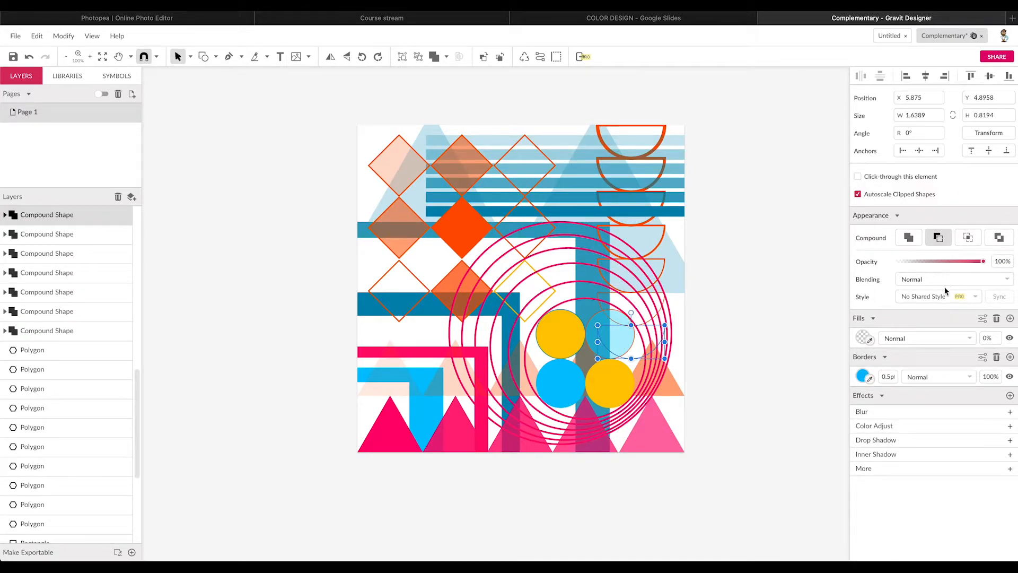
click(862, 378)
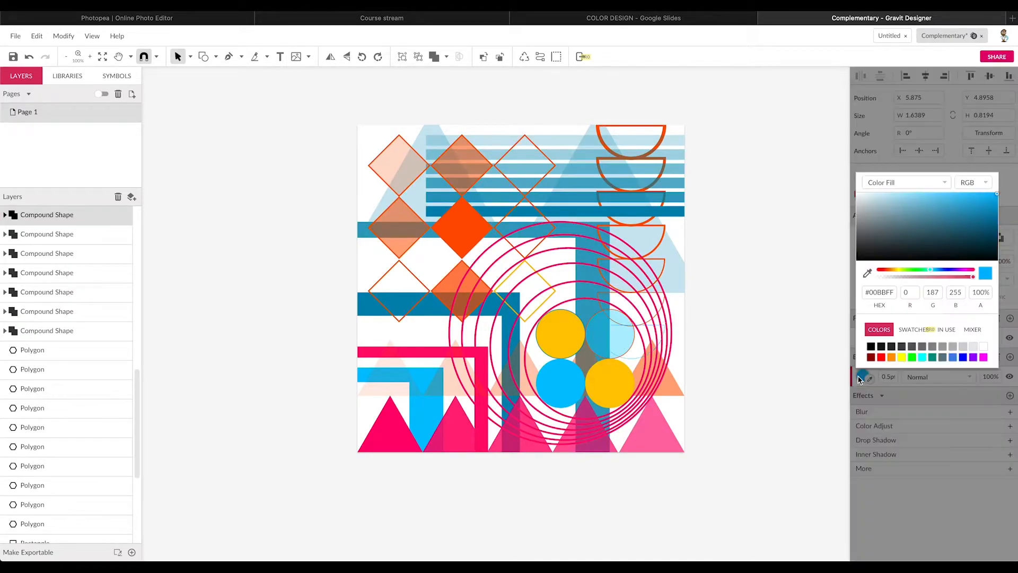
drag(893, 292, 788, 293)
text(#00C3FF)
click(596, 319)
click(872, 362)
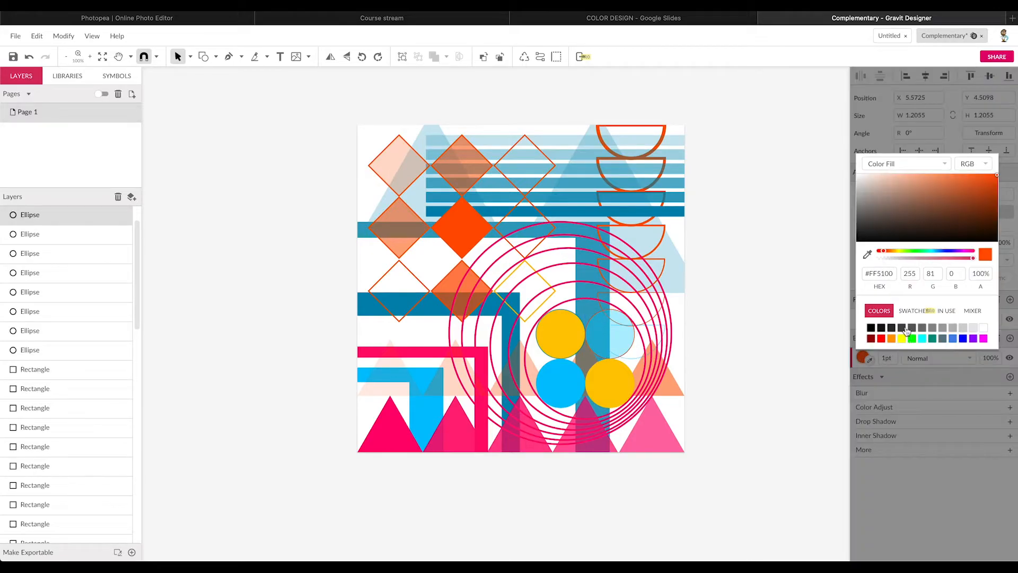
drag(894, 274, 830, 276)
click(779, 310)
scroll(618, 313, down, 1)
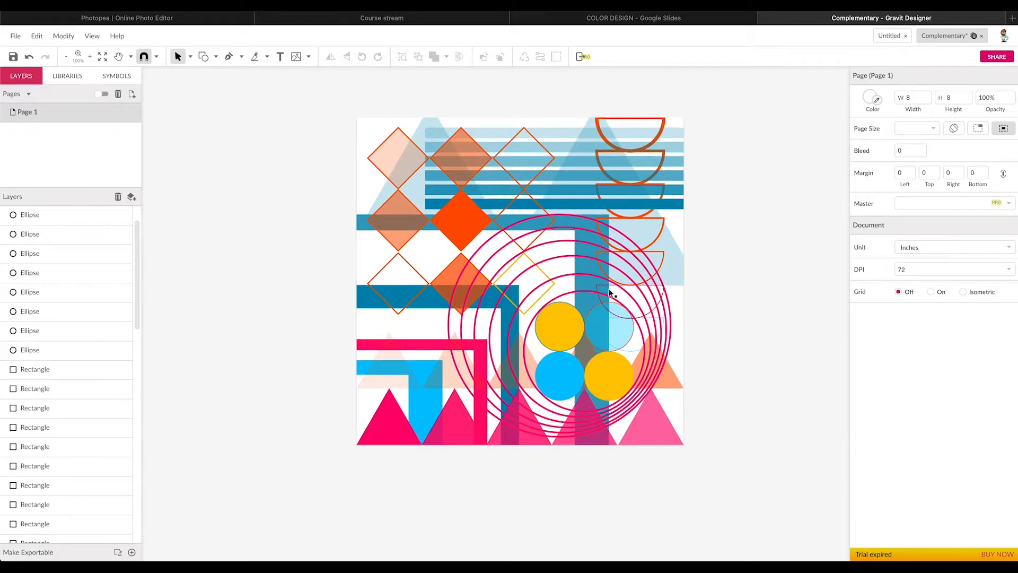
Try to paste the copied blue hex code as the border color of the second-lowest semicircle.
click(595, 296)
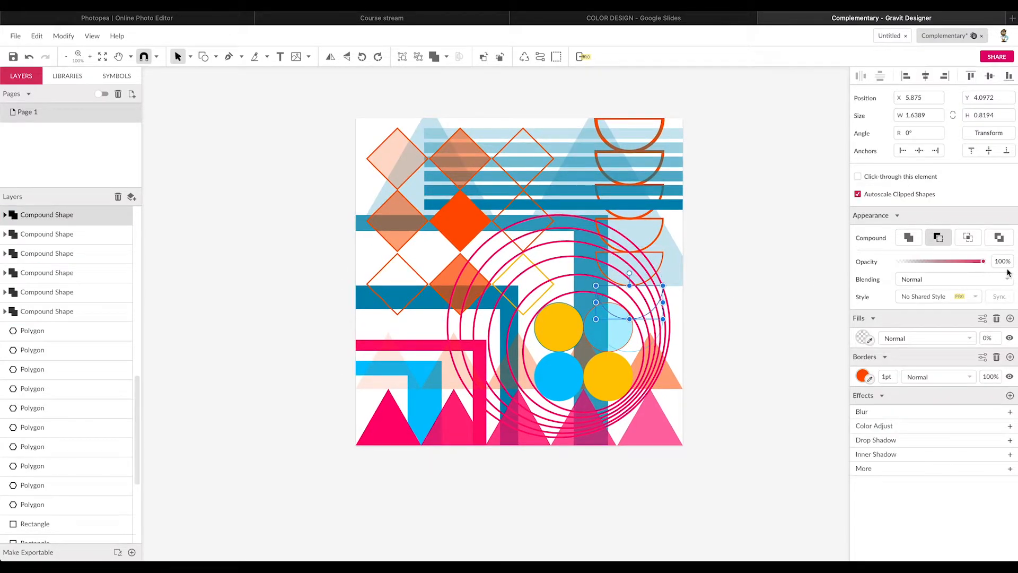
click(863, 376)
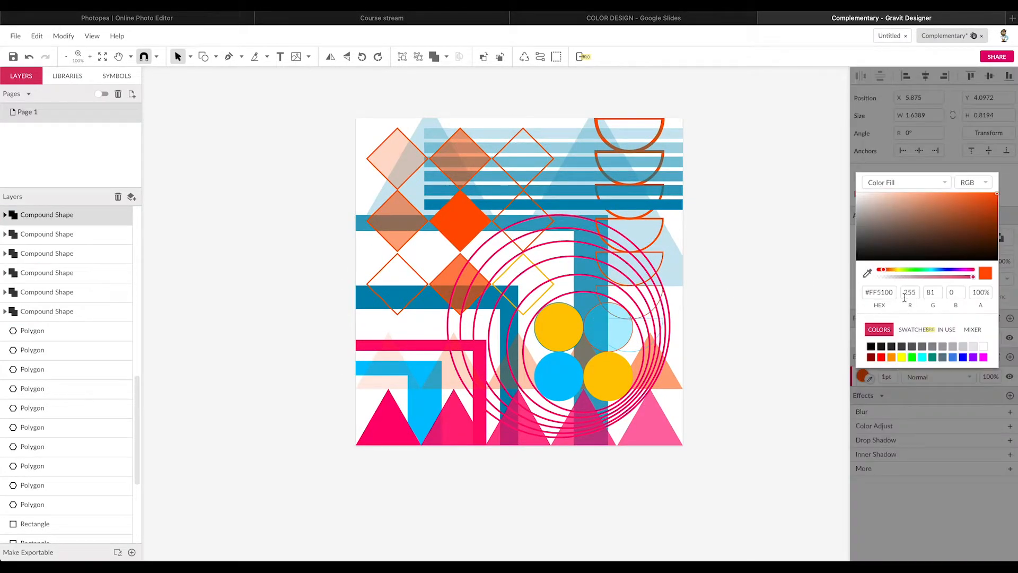
double_click(894, 294)
key(ctrl+v)
click(752, 307)
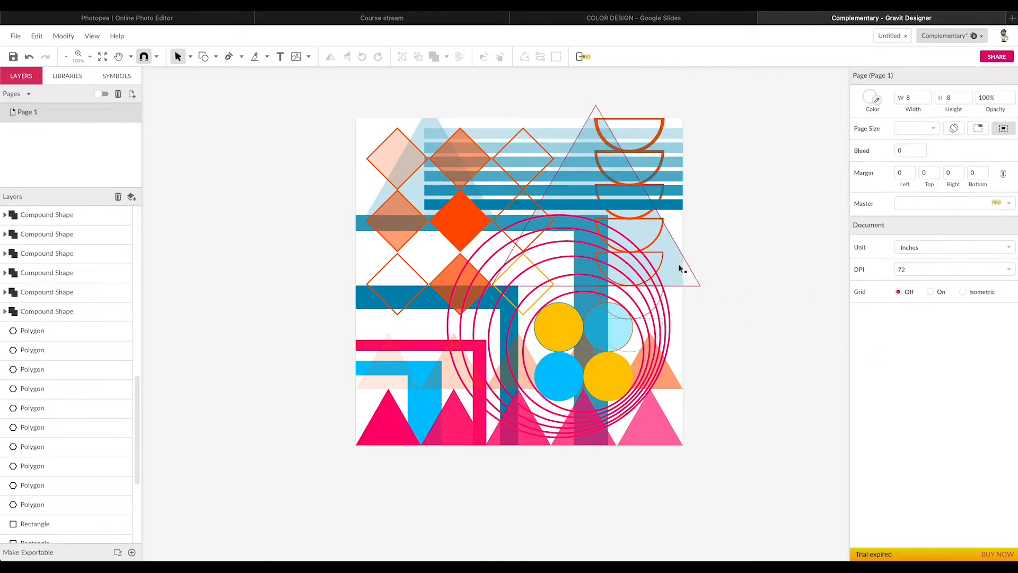
Change the border of the second-lowest semicircle in the vertical column to bright blue #00C3FF.
click(606, 289)
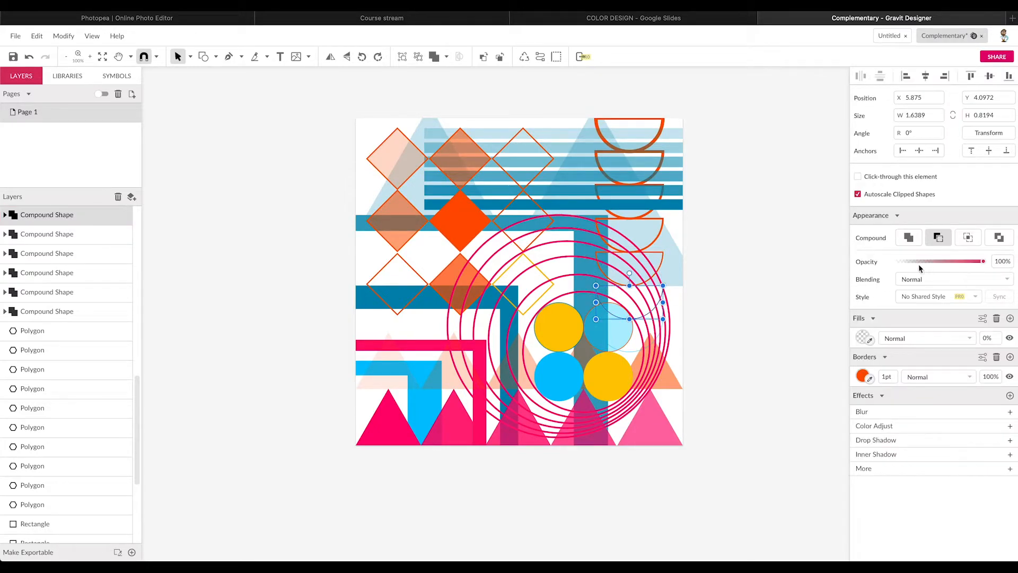
click(863, 377)
drag(896, 292, 800, 294)
text(#00C3FF)
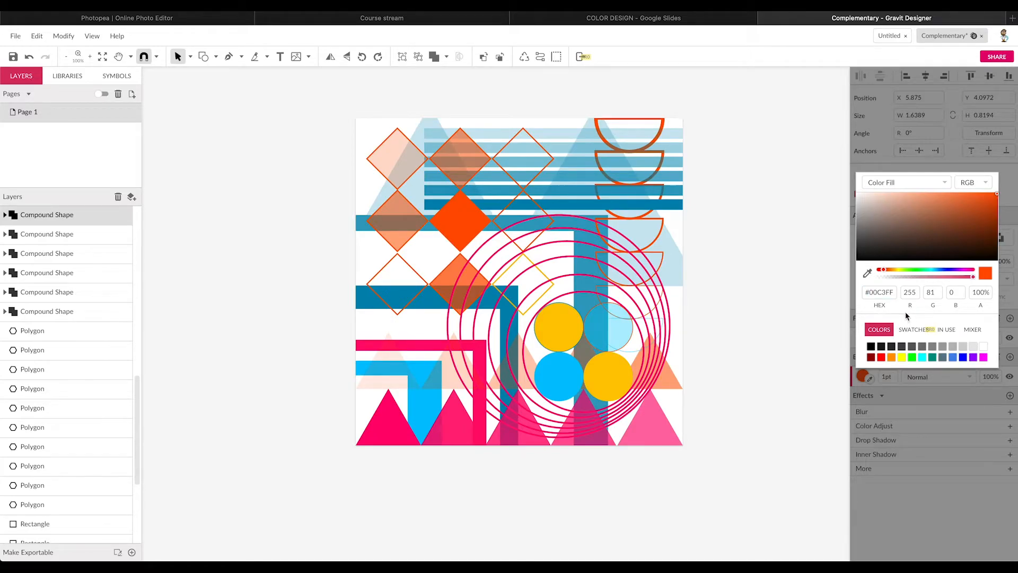
key(Return)
click(742, 319)
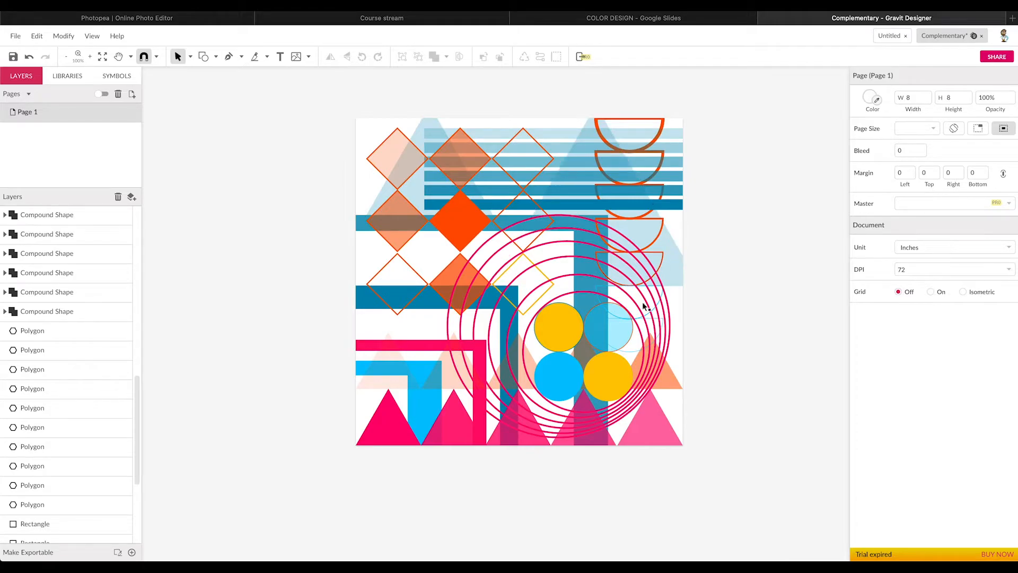
Change the border of the pale blue upper-right circle in the four-circle cluster to bright blue #00C3FF.
click(604, 335)
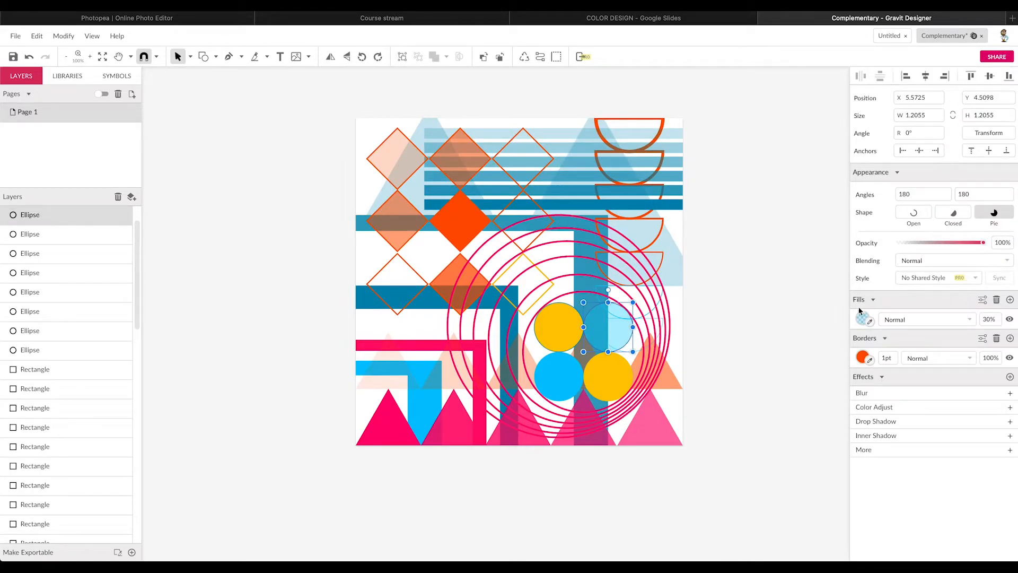
click(862, 357)
click(889, 273)
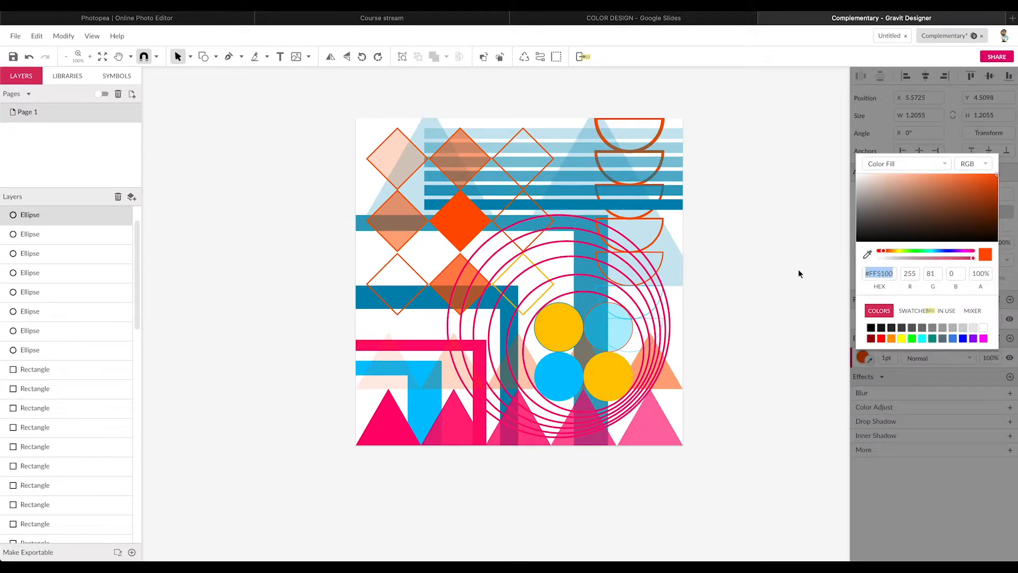
text(#00C3FF)
key(Return)
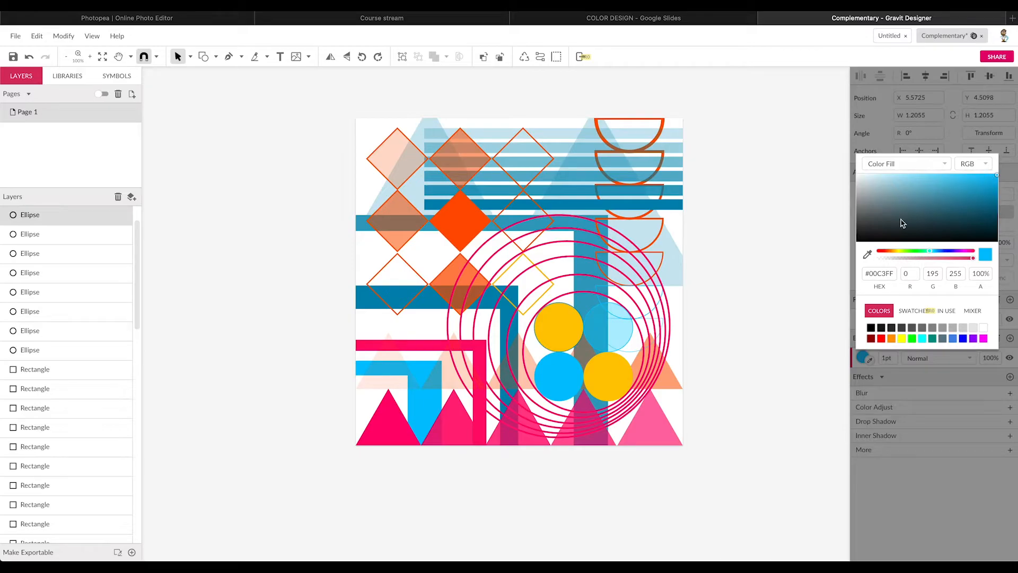
click(728, 317)
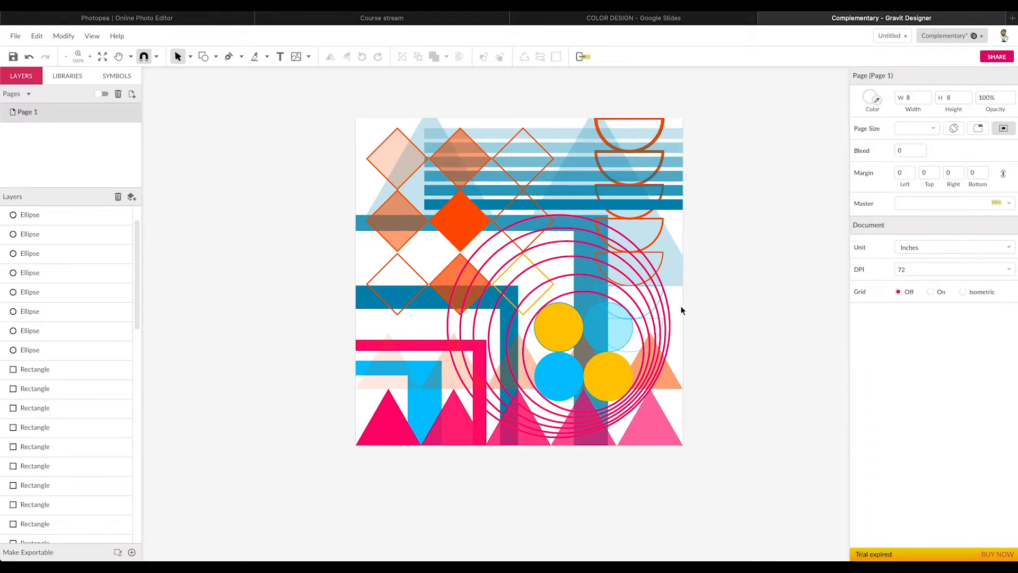
Change the border of the fifth semicircle from the top in the vertical column to bright blue #00C3FF.
click(659, 271)
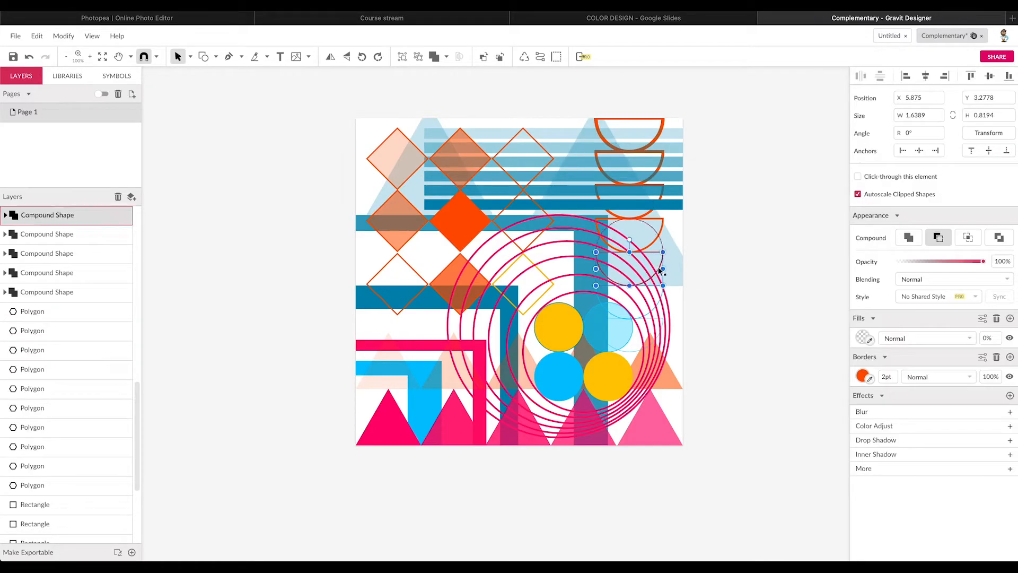
click(863, 376)
triple_click(897, 292)
text(#00C3FF)
key(Return)
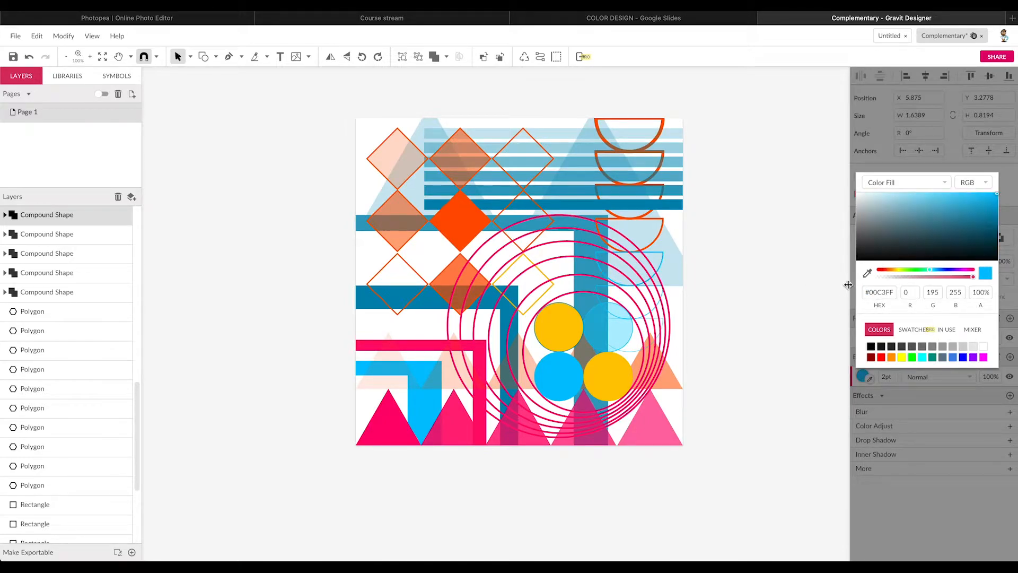
click(895, 308)
click(743, 295)
Try to change the border of the fourth semicircle from the top to bright blue #00C3FF.
click(655, 240)
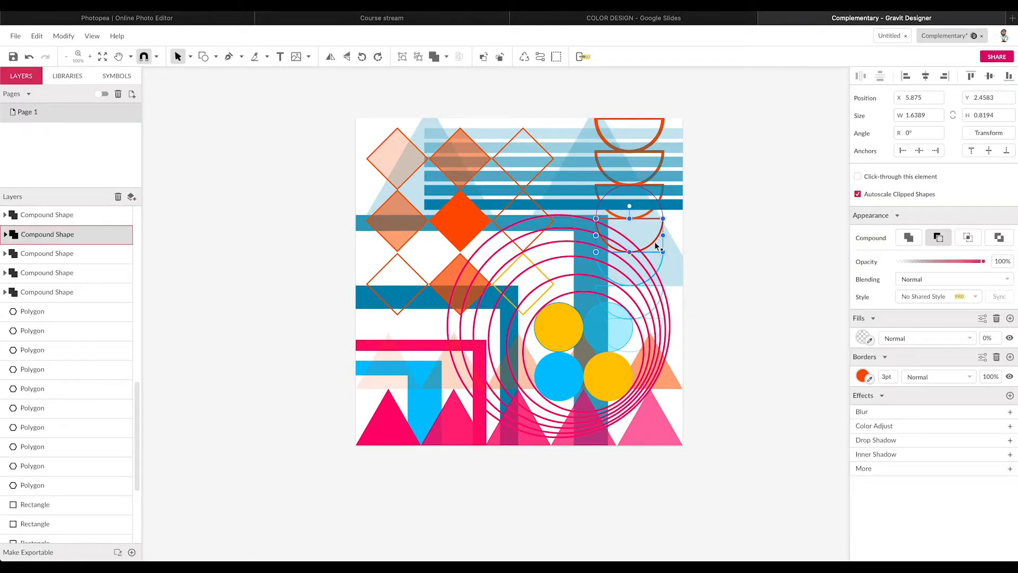
click(863, 376)
click(875, 292)
text(#00C3FF)
click(750, 297)
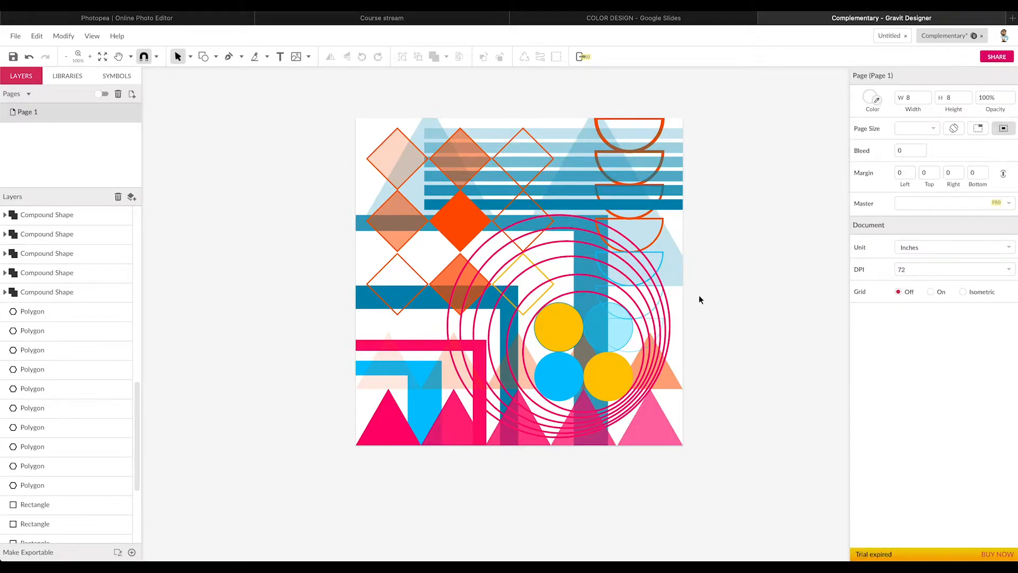
Change the border of the fourth semicircle from the top in the vertical column to bright blue #00C3FF.
click(660, 231)
click(862, 375)
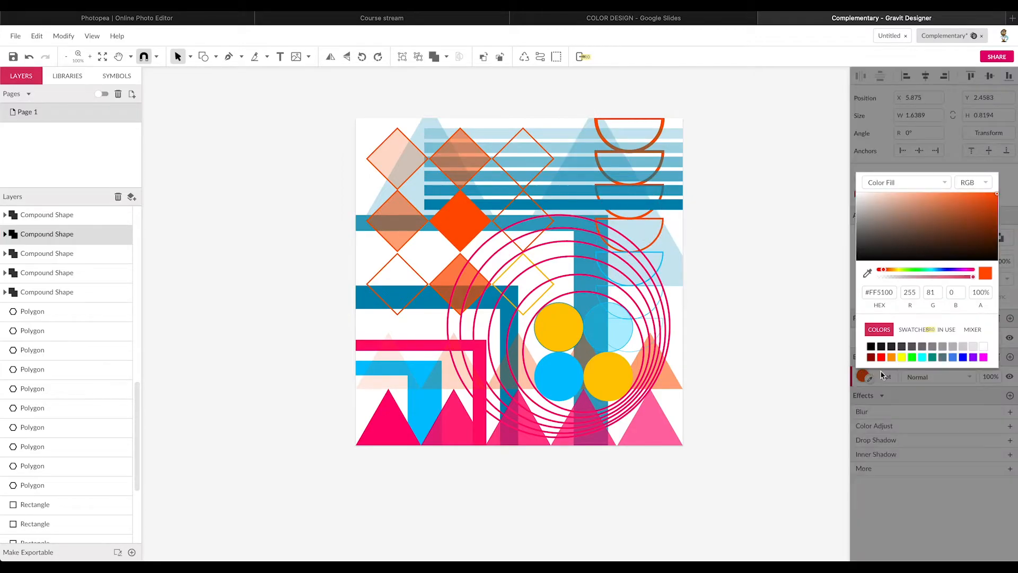
click(891, 292)
text(#00C3FF)
key(Return)
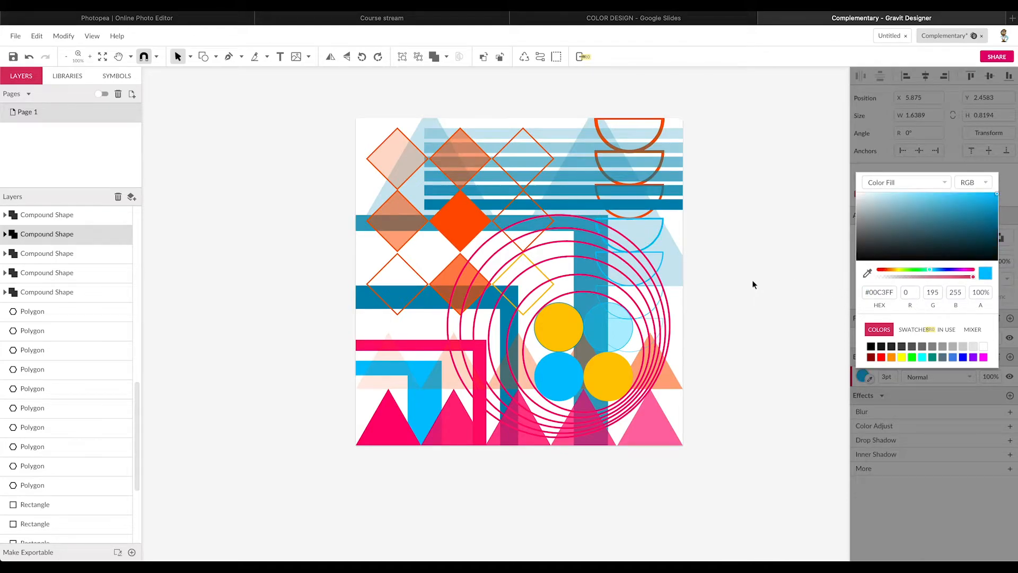
scroll(754, 283, right, 1)
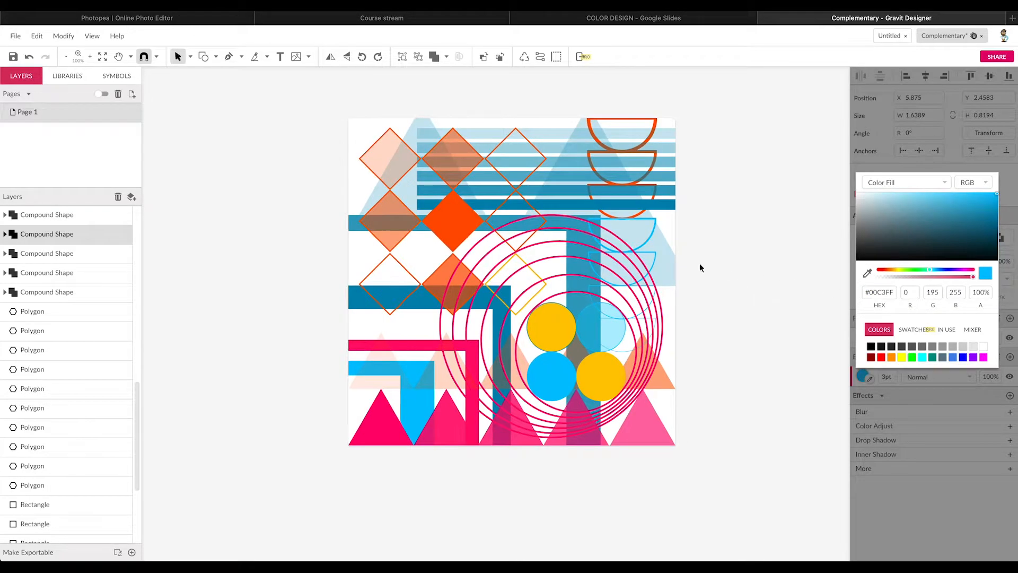
Change the border of the third semicircle from the top in the vertical column to bright blue #00C3FF.
click(656, 201)
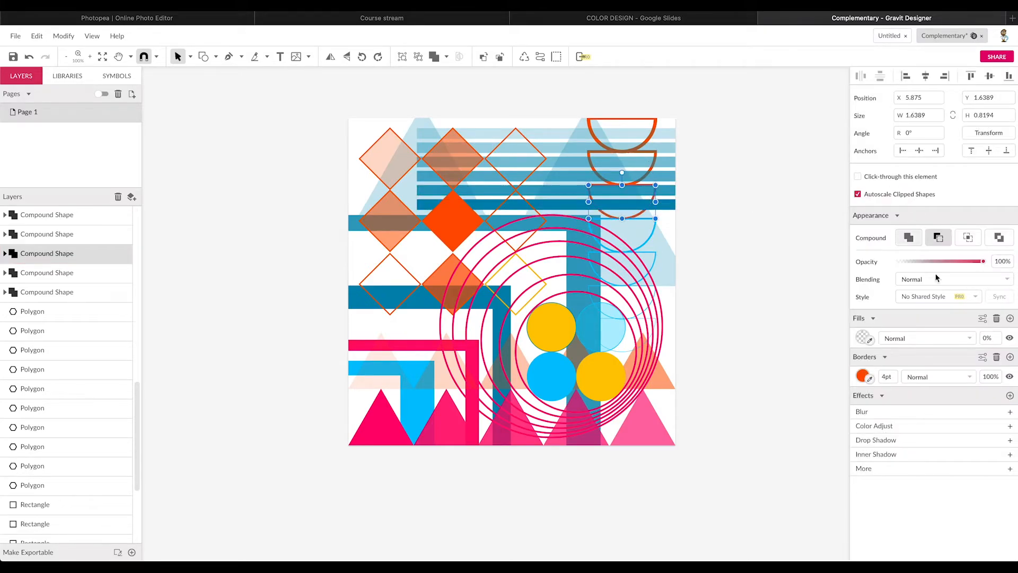
click(863, 376)
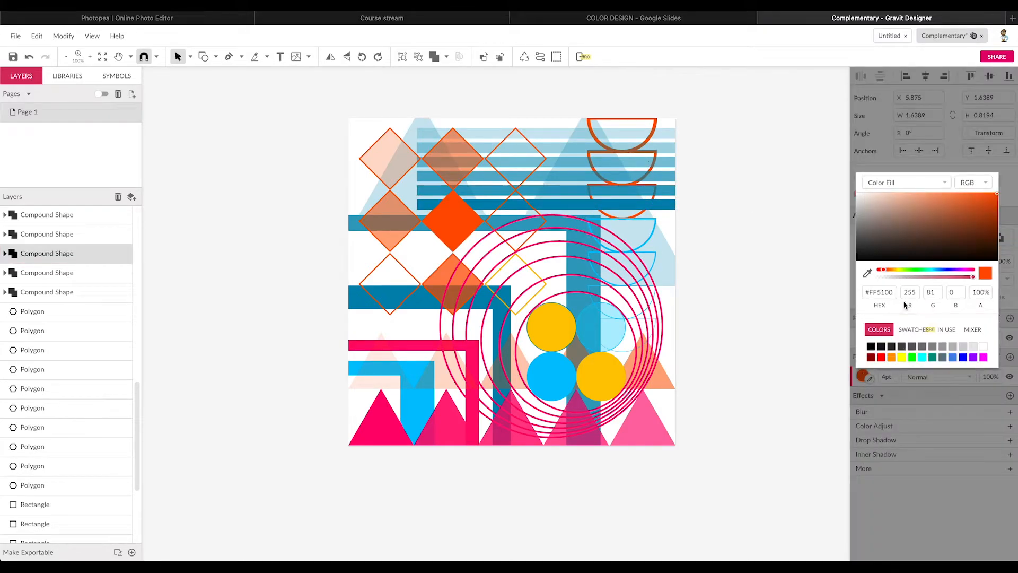
drag(896, 293, 775, 300)
text(#00C3FF)
key(Return)
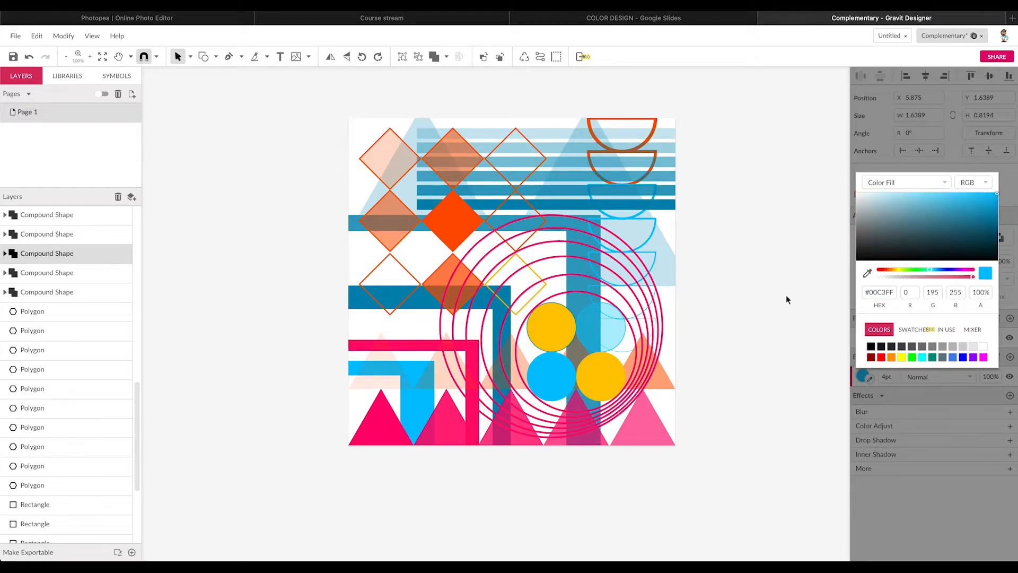
scroll(652, 195, down, 1)
click(670, 193)
scroll(665, 197, left, 1)
scroll(666, 197, left, 1)
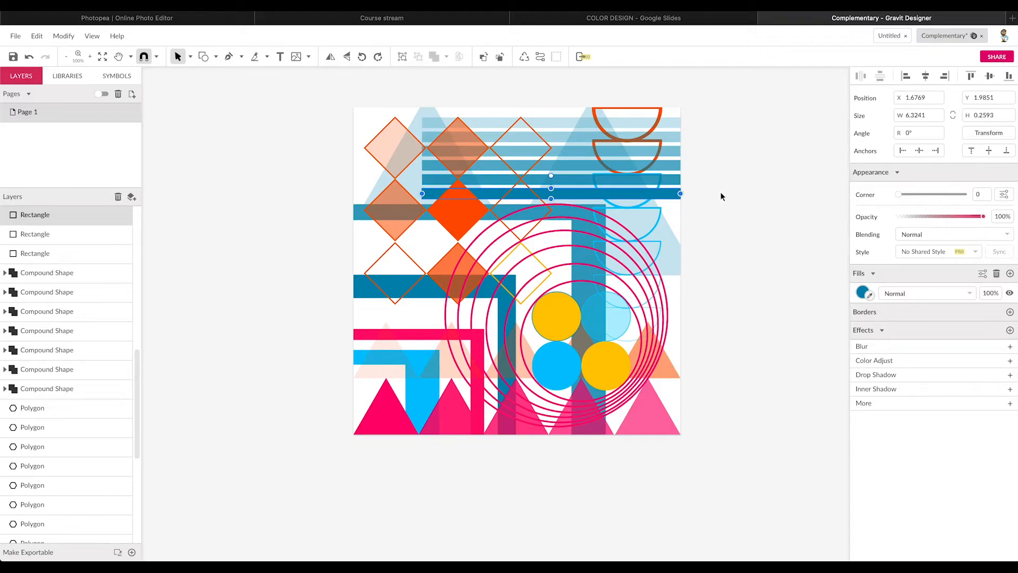
Copy the pink hex code #FF006F from the leftmost bottom triangle and apply it as the fill of the largest angular band.
click(391, 408)
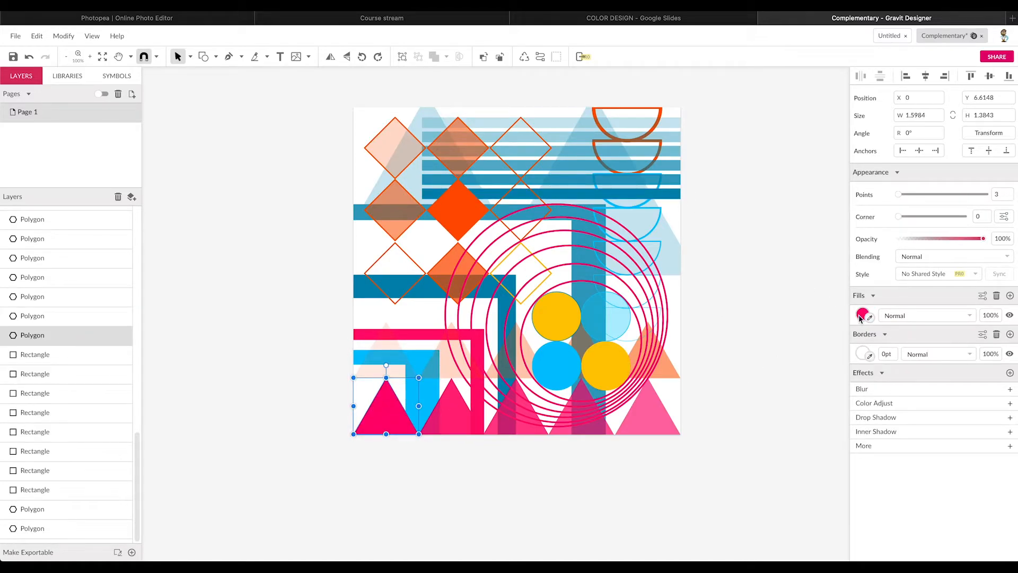
click(862, 315)
click(879, 444)
key(ctrl+c)
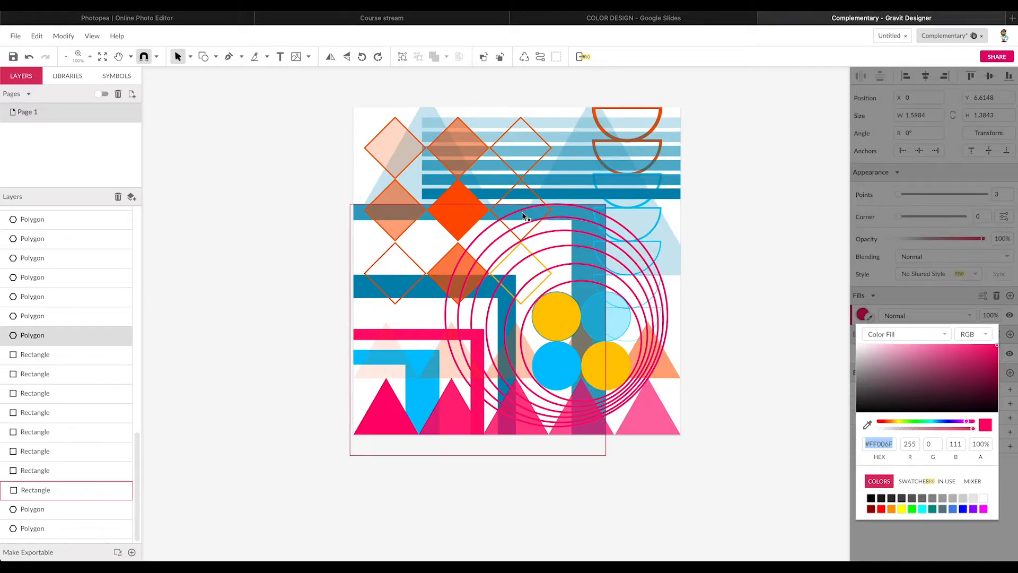
click(576, 284)
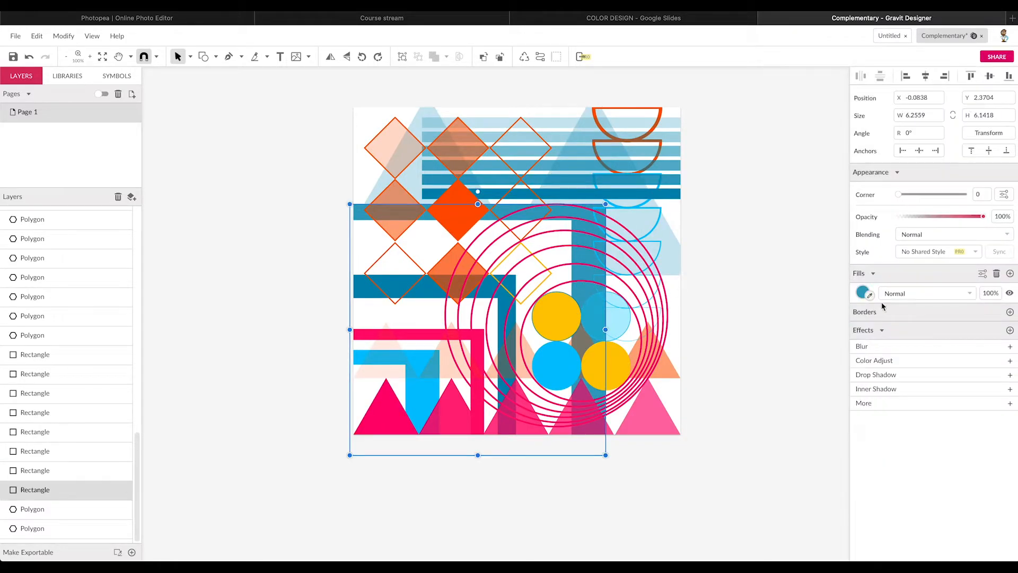
click(863, 292)
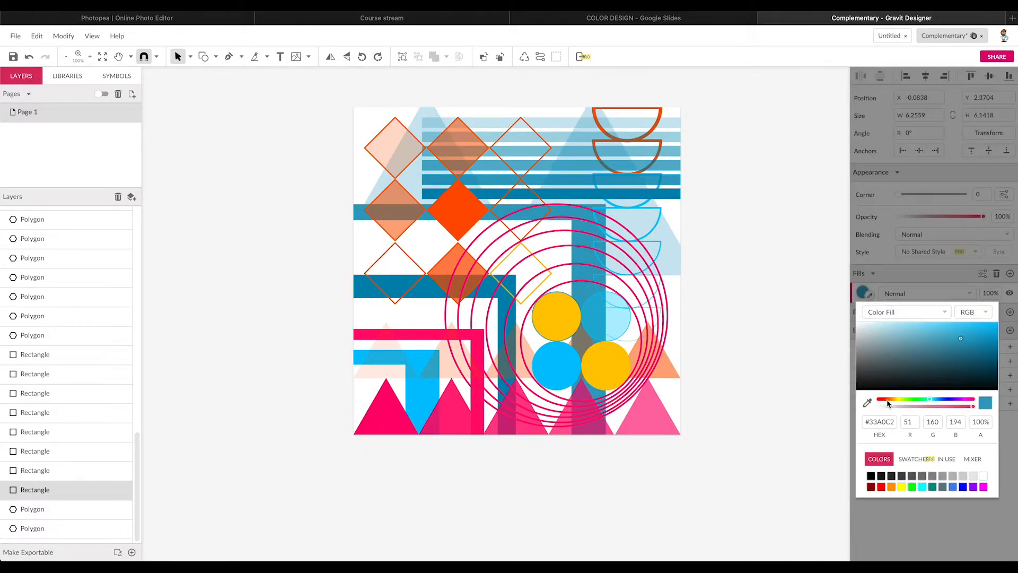
click(885, 421)
key(ctrl+v)
key(Return)
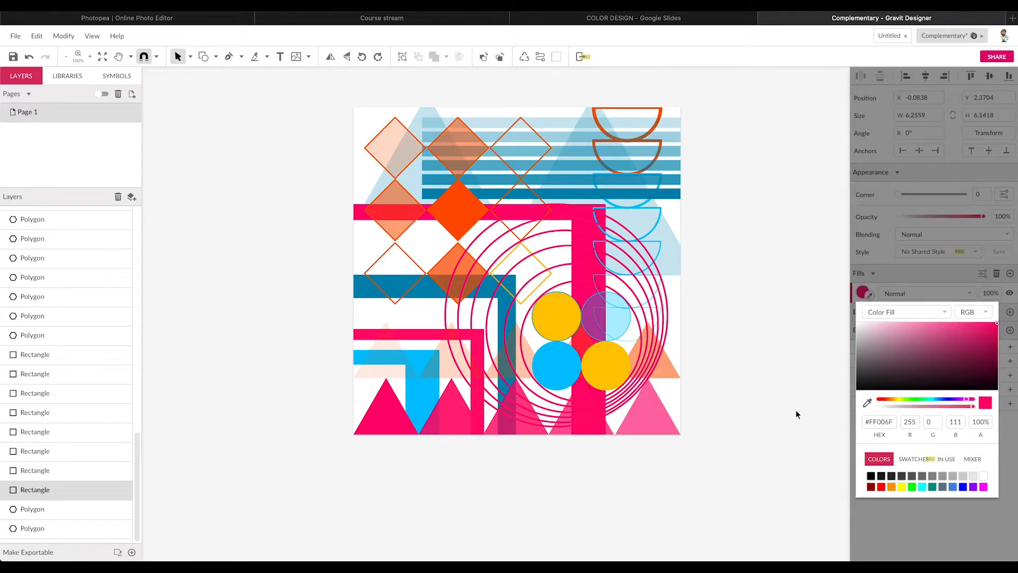
click(702, 294)
click(355, 293)
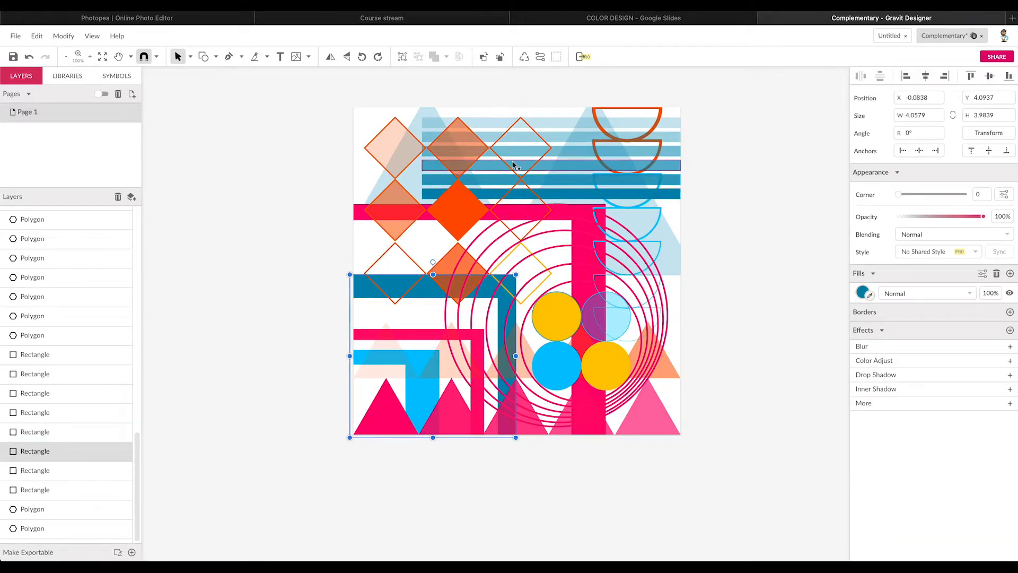
click(611, 218)
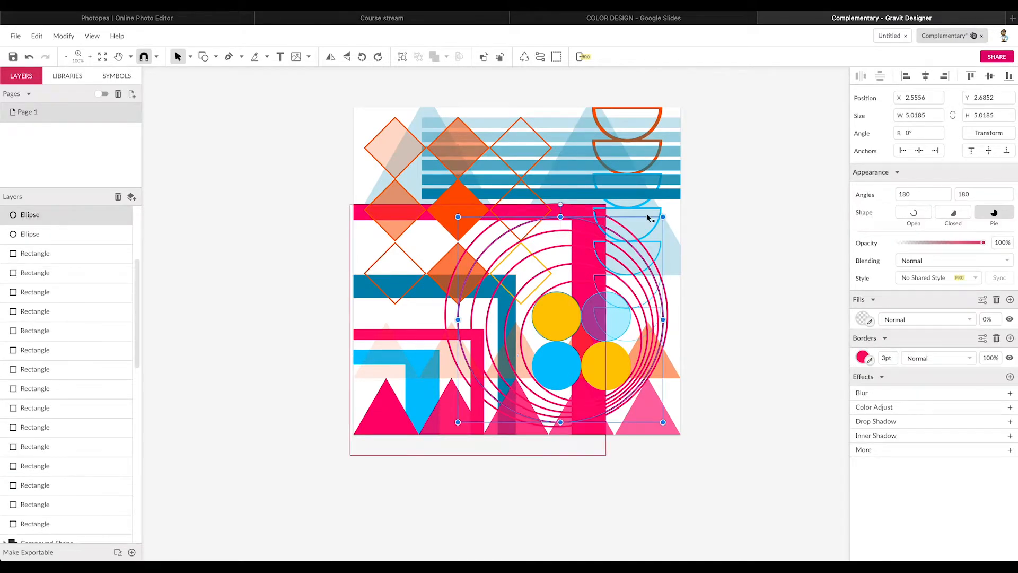
click(357, 212)
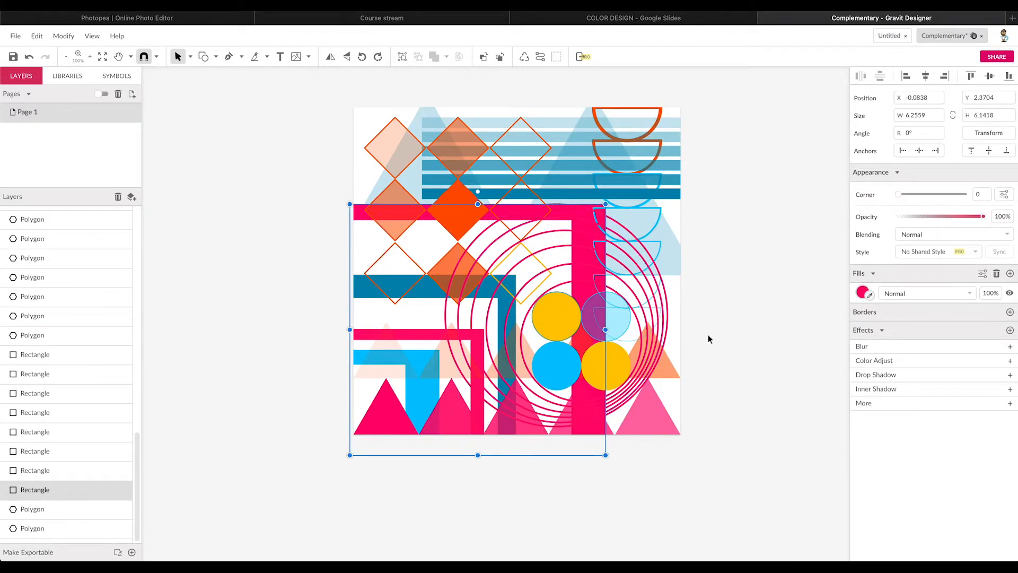
Copy the yellow hex code #FFC800 from the upper-left circle in the four-circle cluster and apply it as the largest angular band's fill.
click(560, 321)
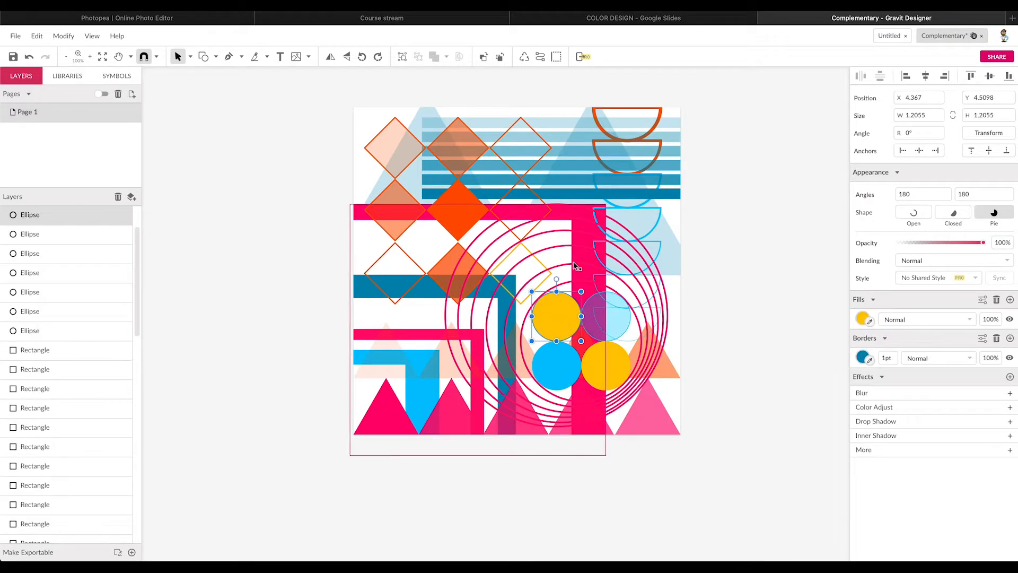
click(862, 320)
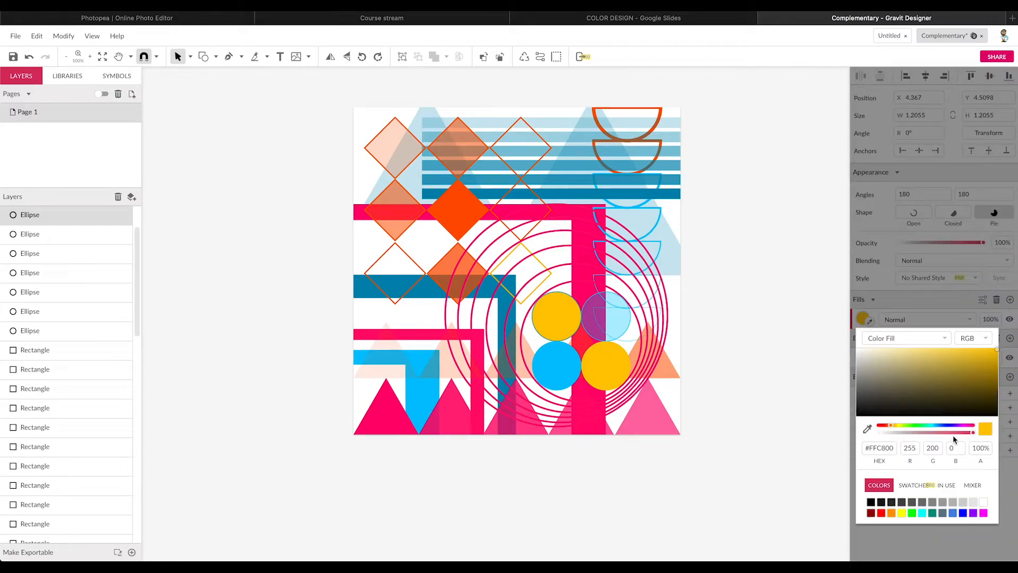
click(880, 448)
key(ctrl+c)
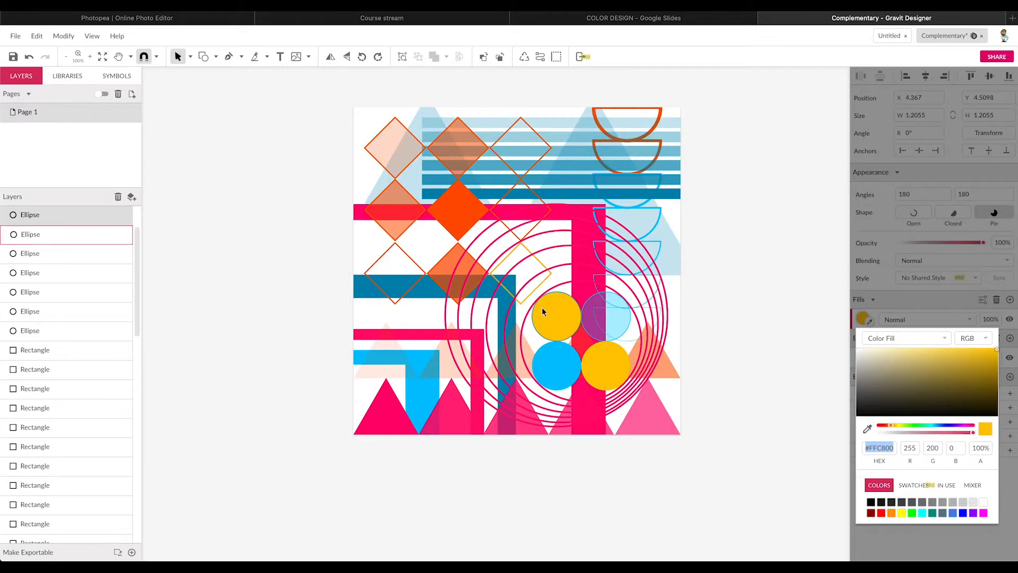
click(535, 221)
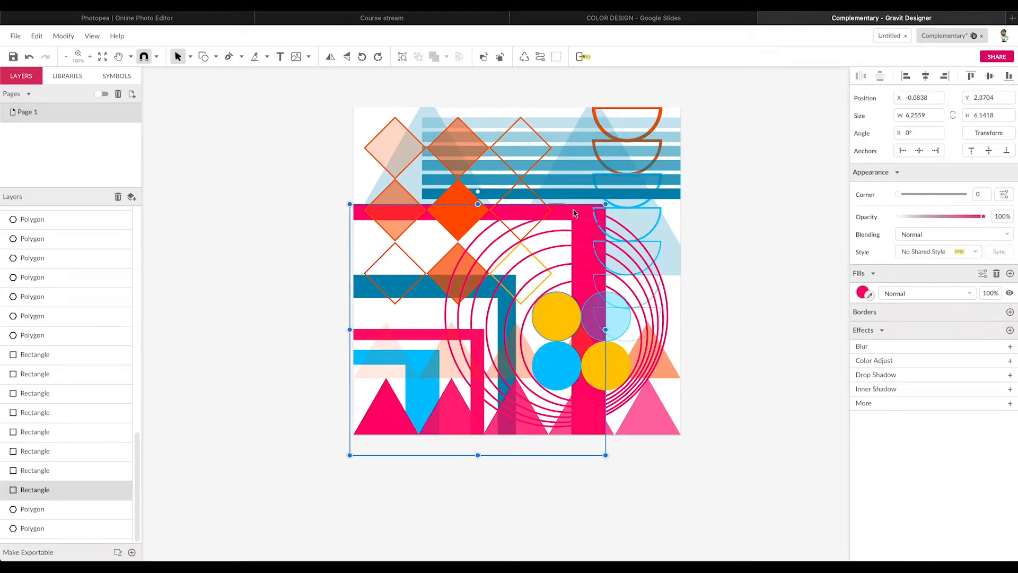
click(863, 293)
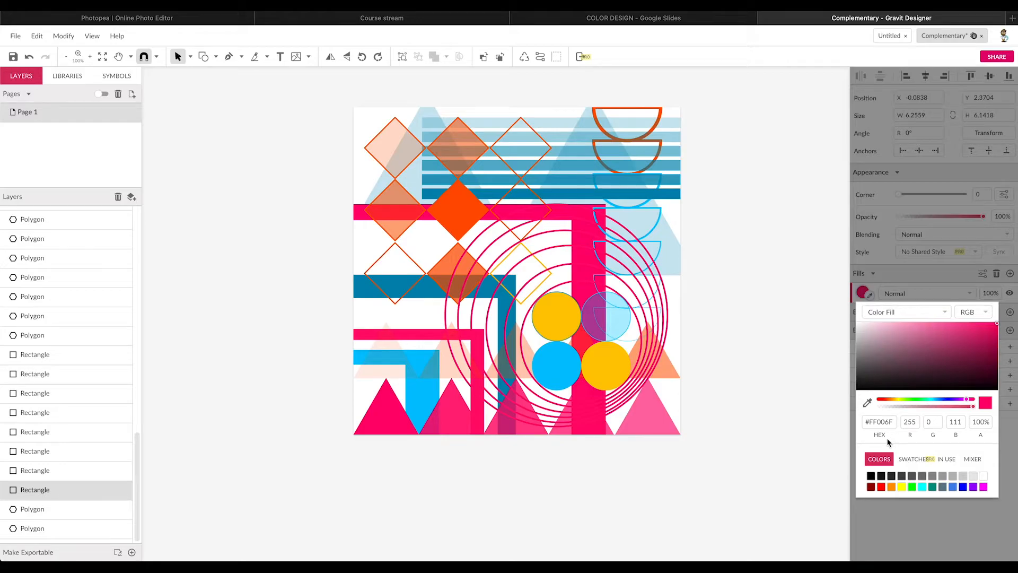
click(896, 425)
key(ctrl+v)
key(Return)
click(743, 289)
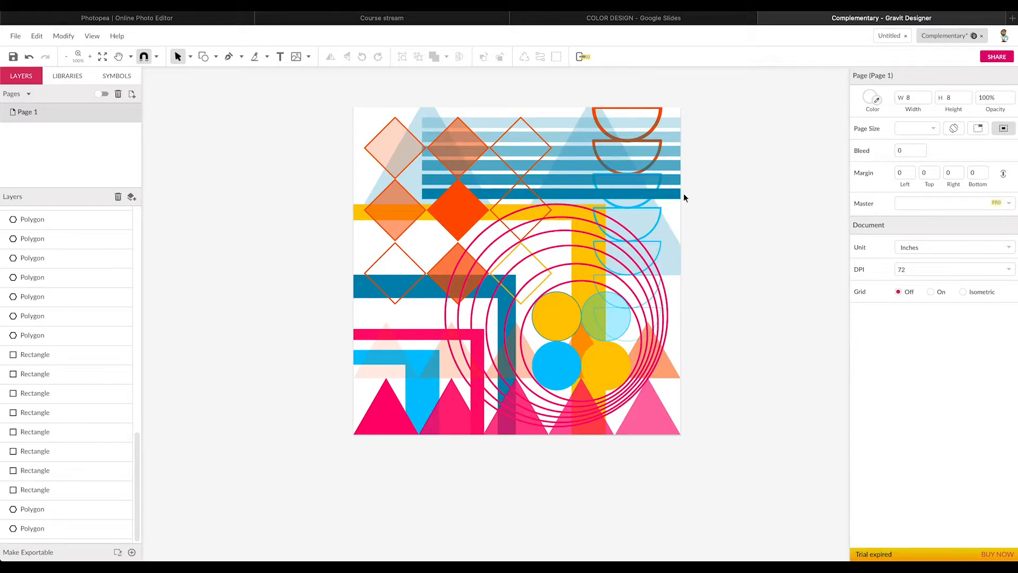
click(583, 344)
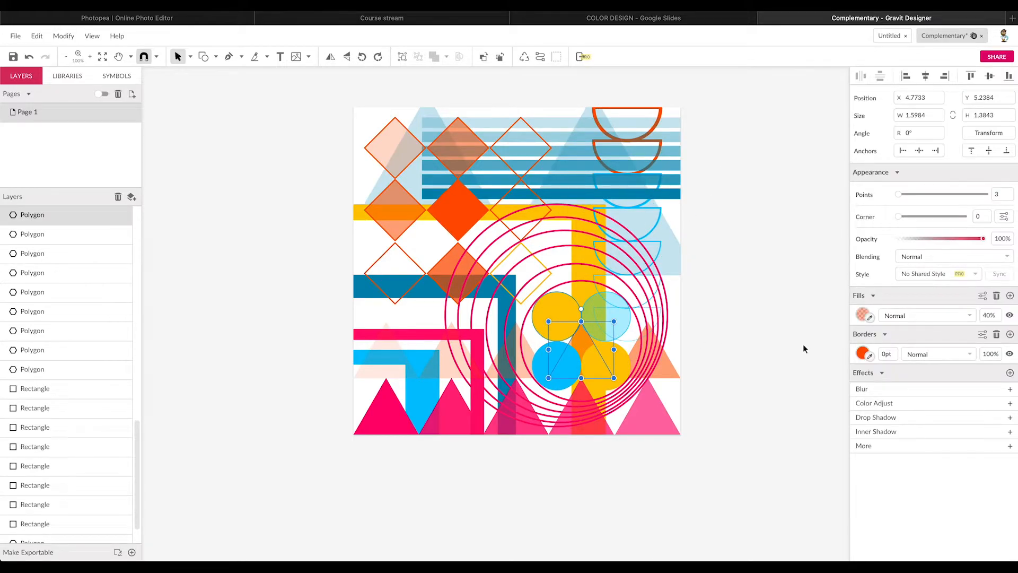
click(429, 335)
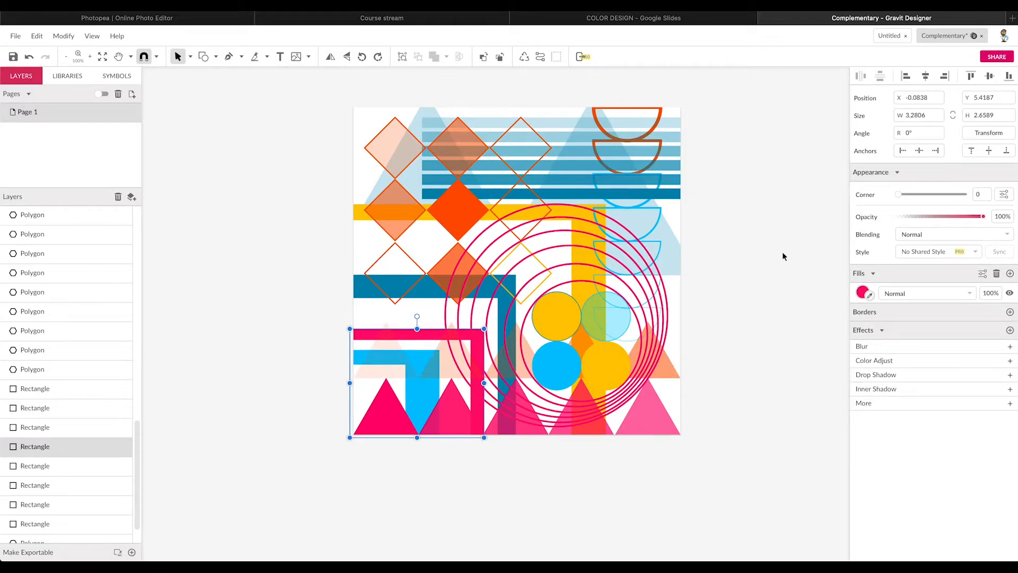
Change the fill of the lowest horizontal stripe behind the diamonds to yellow #FFC800.
click(677, 194)
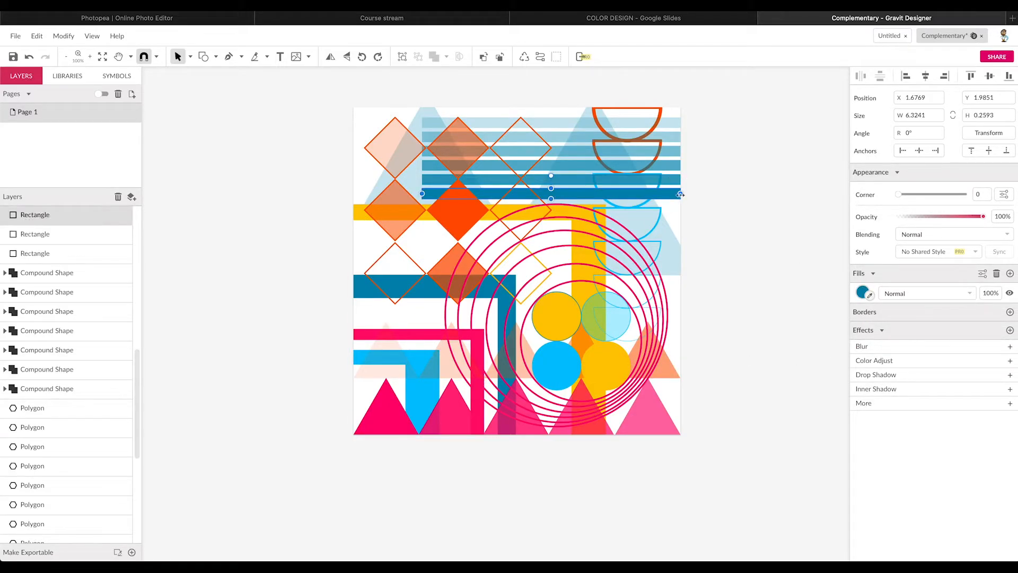
click(862, 293)
drag(895, 422, 815, 416)
key(ctrl+v)
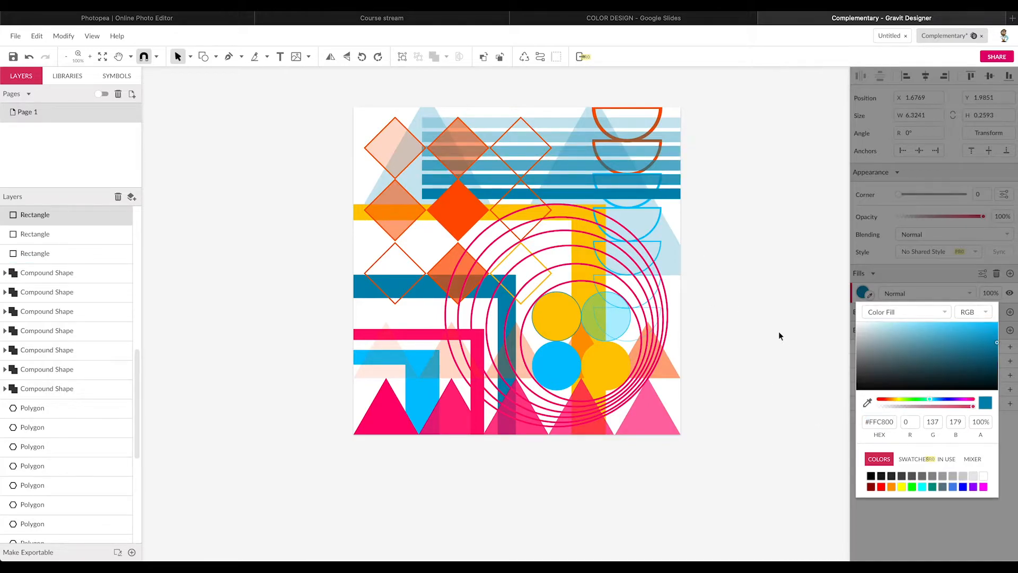
key(Return)
Change the fill of the second-lowest horizontal stripe to yellow #FFC800.
click(670, 183)
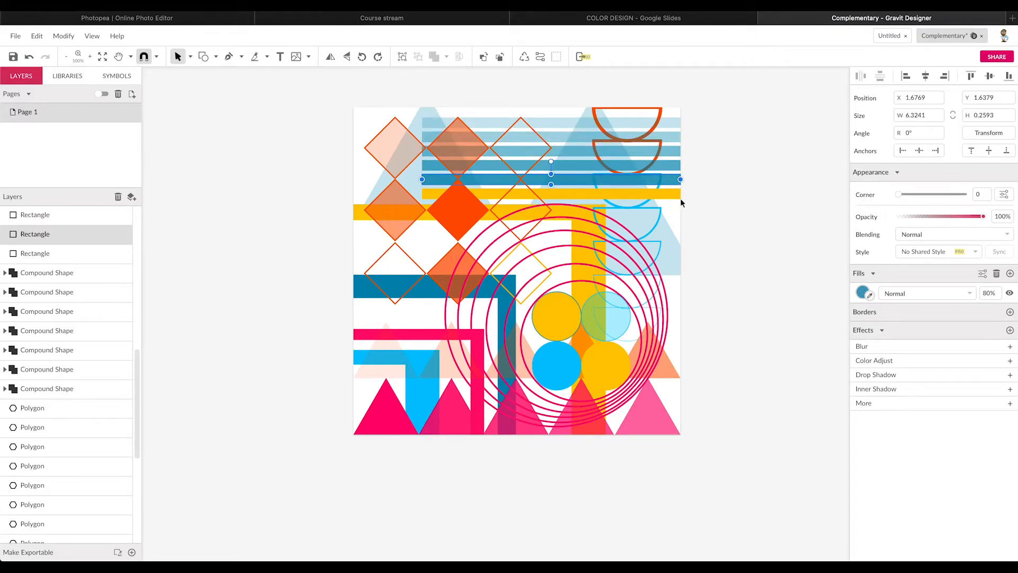
click(863, 292)
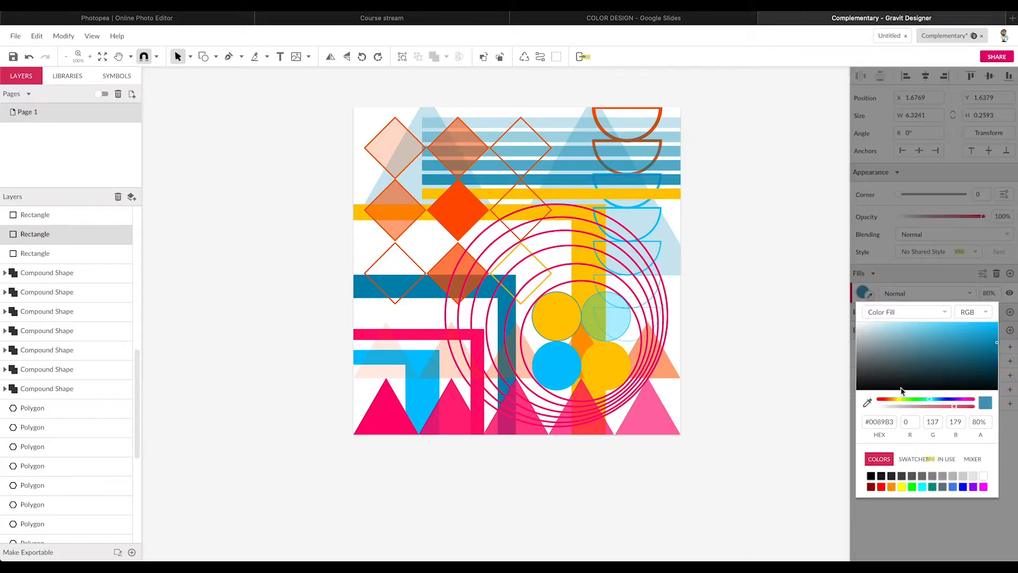
click(894, 423)
text(#FFC800)
key(Return)
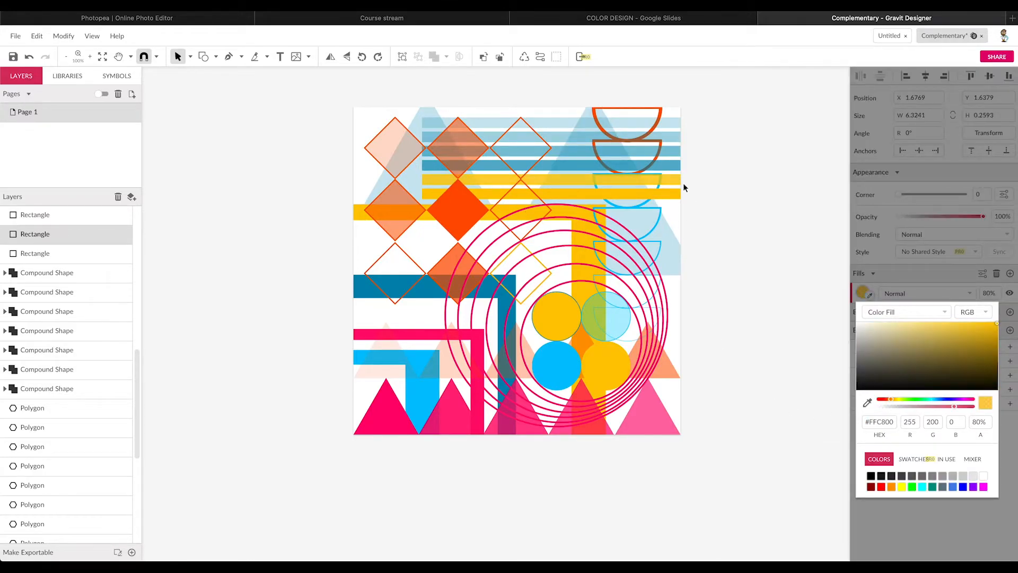
Change the fill of the third-lowest horizontal stripe to yellow #FFC800.
click(669, 165)
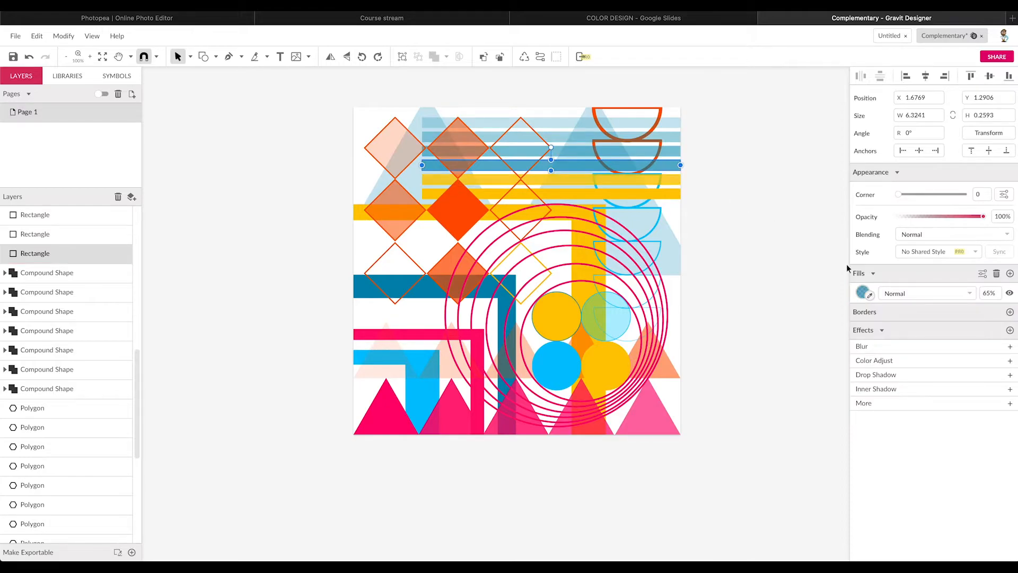
click(863, 292)
click(894, 422)
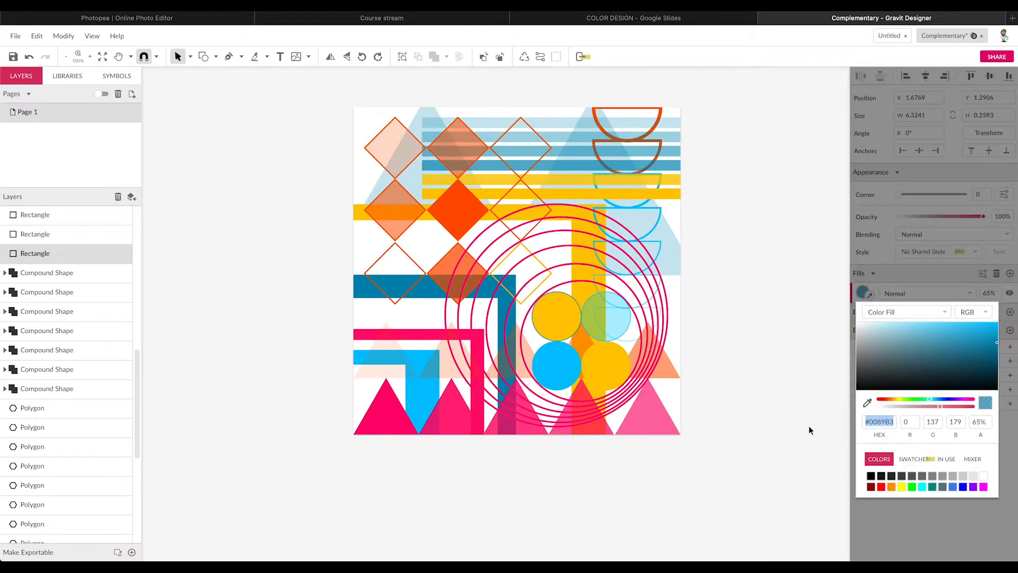
text(#FFC800)
key(Return)
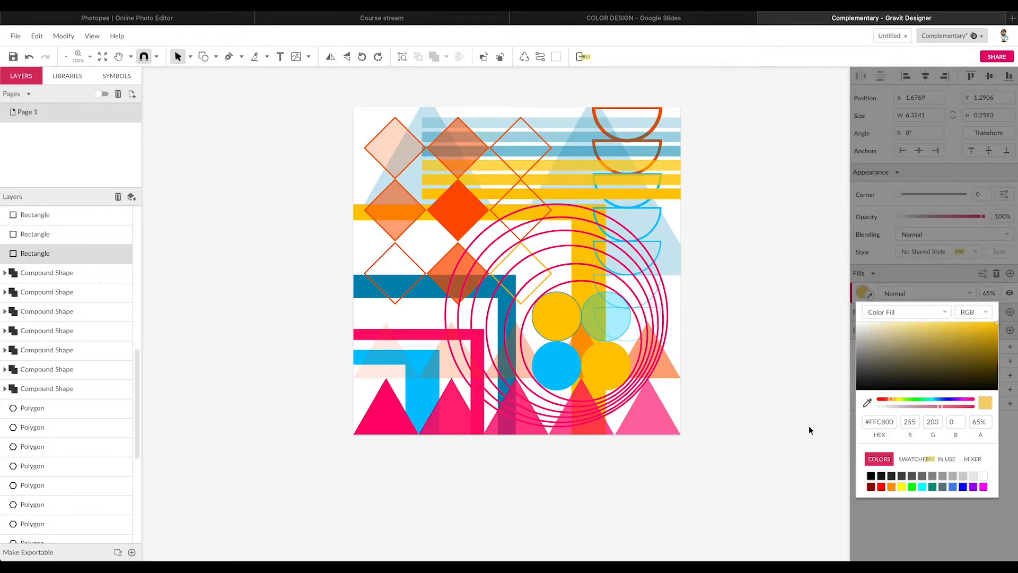
Change the fill of the third horizontal stripe from the top to yellow #FFC800.
click(677, 156)
click(864, 293)
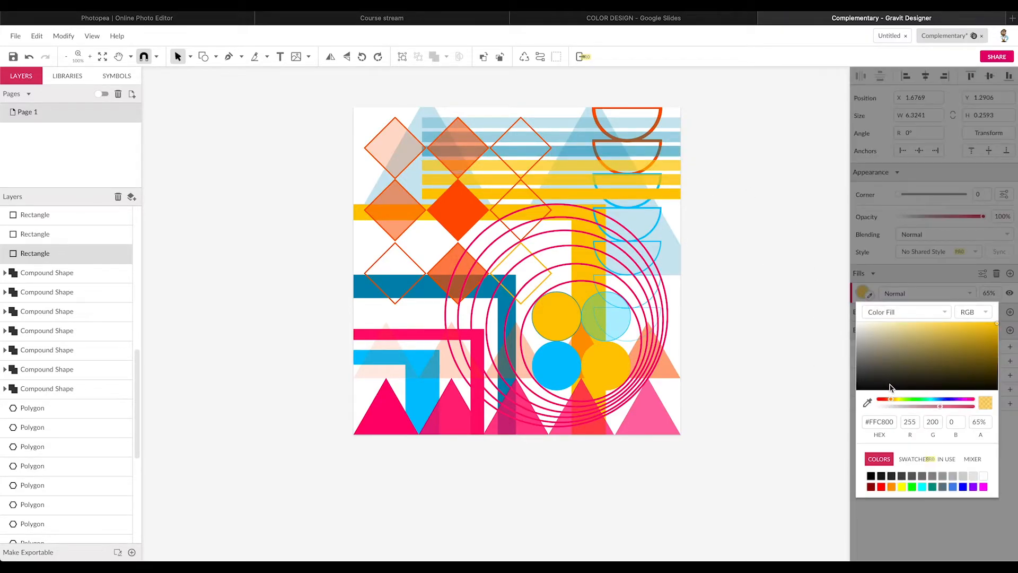
click(715, 173)
click(672, 152)
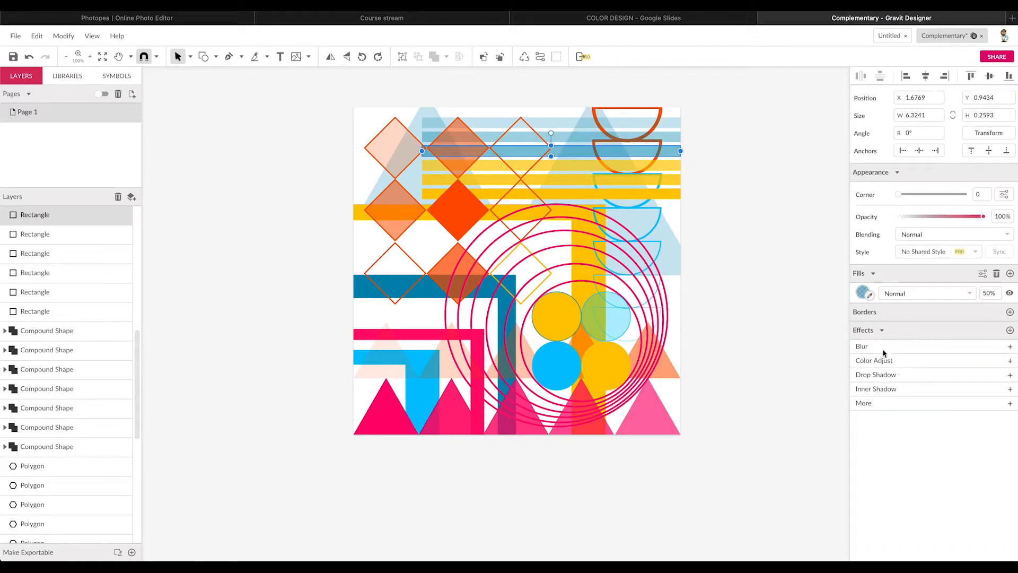
click(862, 293)
click(879, 422)
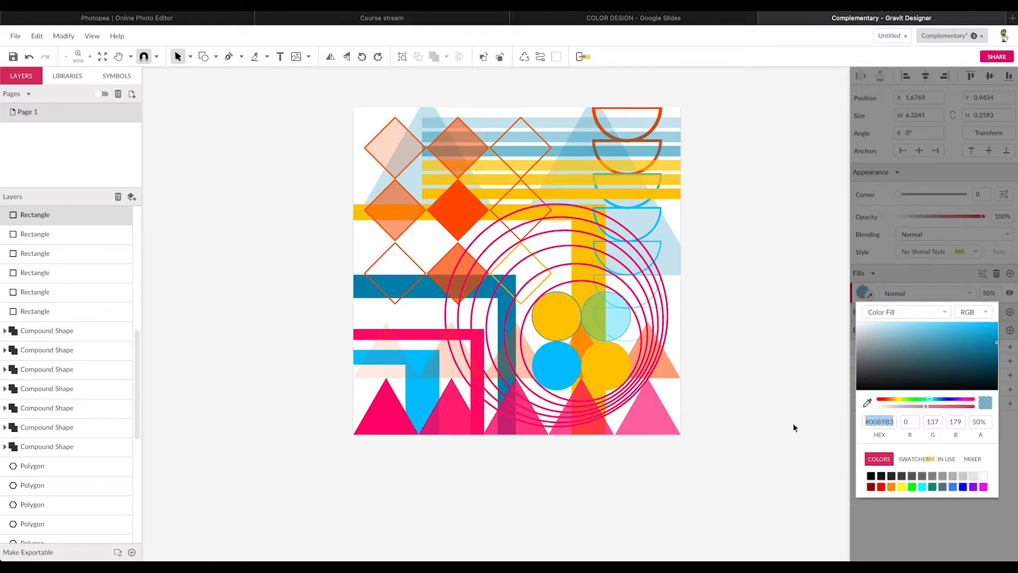
text(#FFC800)
key(Return)
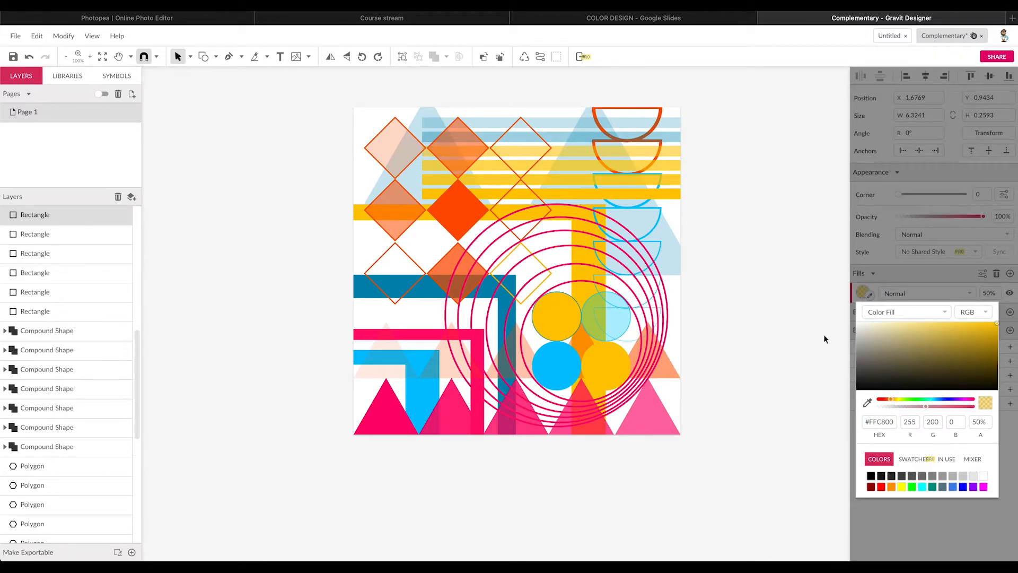
Try sampling the yellow of the lower-right circle in the cluster as the second-highest stripe's fill, and undo it.
click(672, 138)
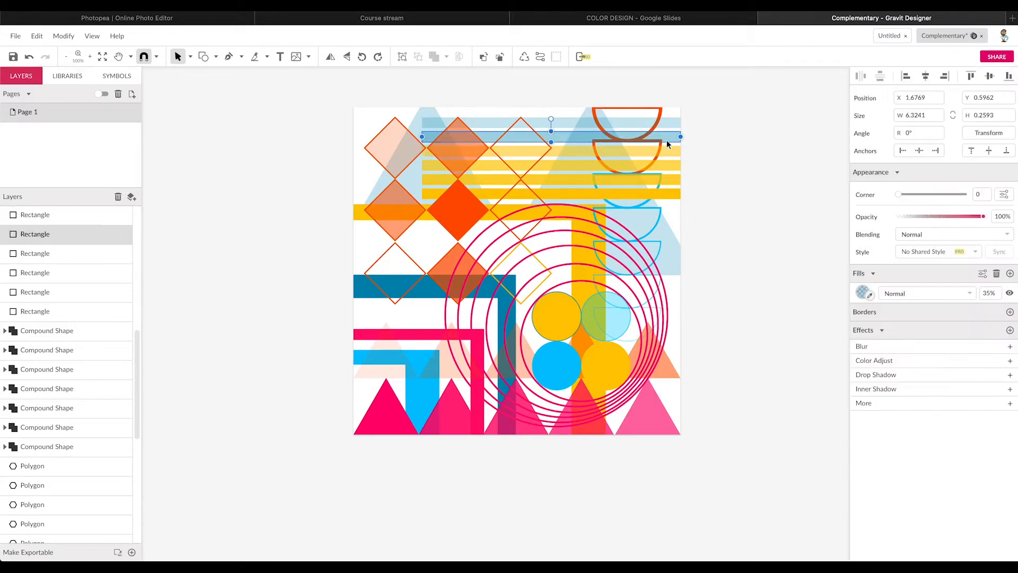
click(870, 296)
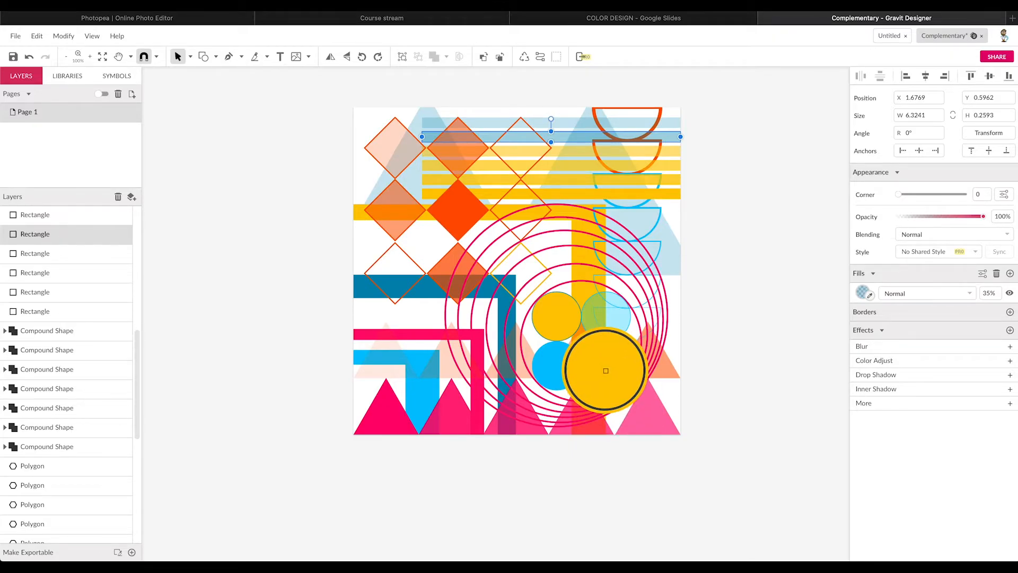
click(606, 370)
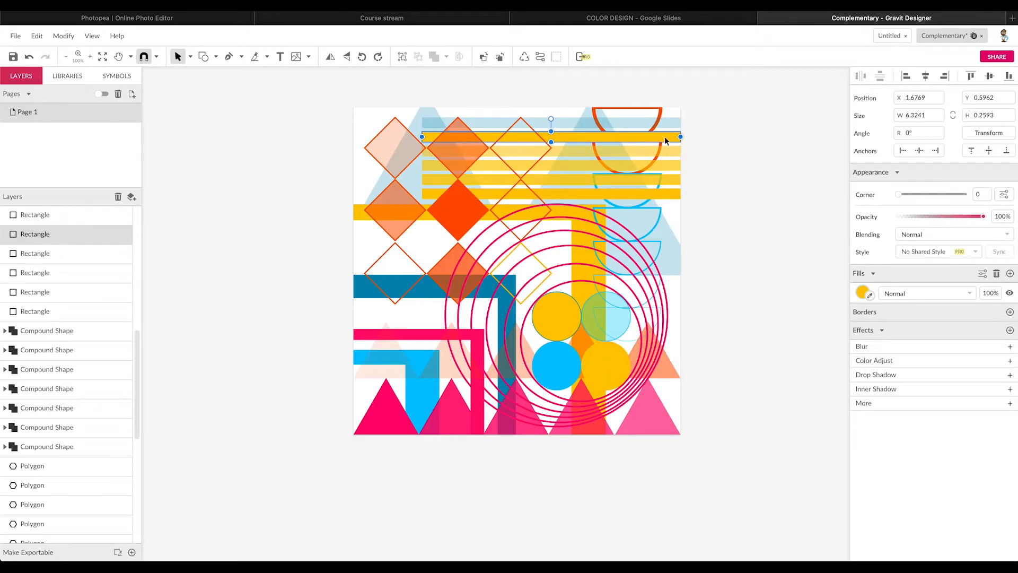
key(ctrl+z)
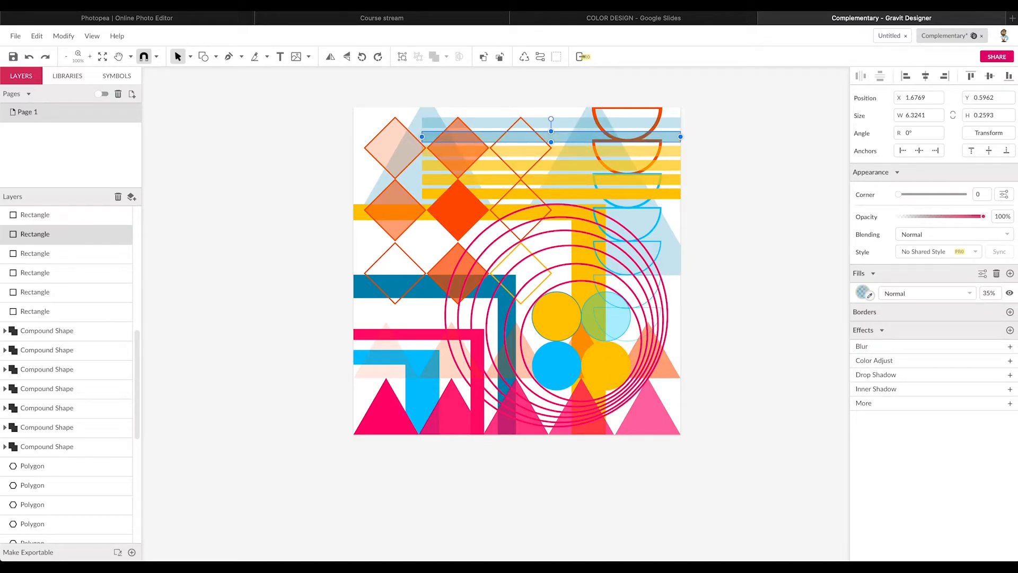
Change the fill of the second-highest horizontal stripe to yellow #FFC800.
click(863, 293)
click(895, 423)
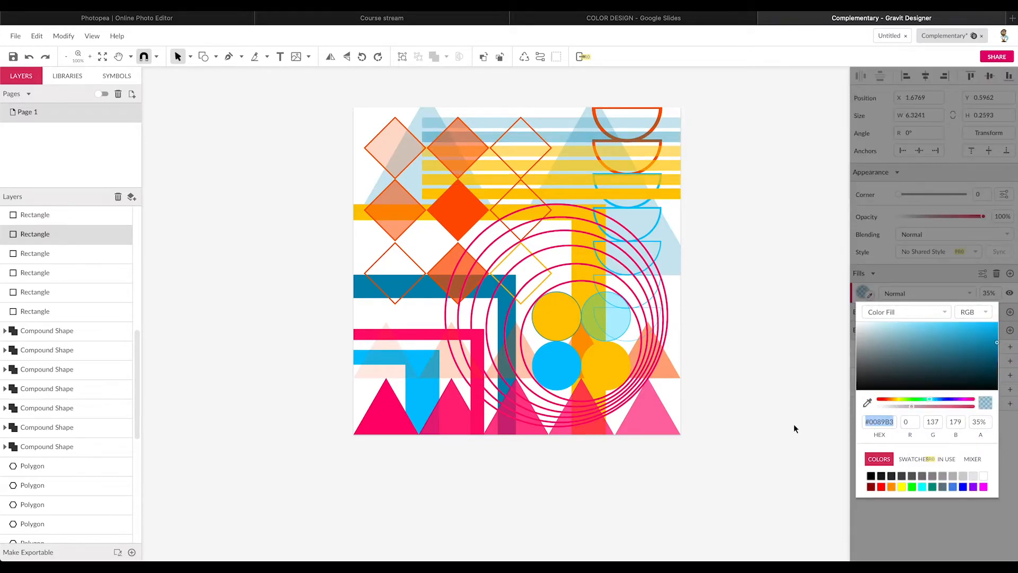
text(#FFC800)
key(Return)
Change the fill of the topmost horizontal stripe to yellow #FFC800 and deselect it.
scroll(743, 117, down, 1)
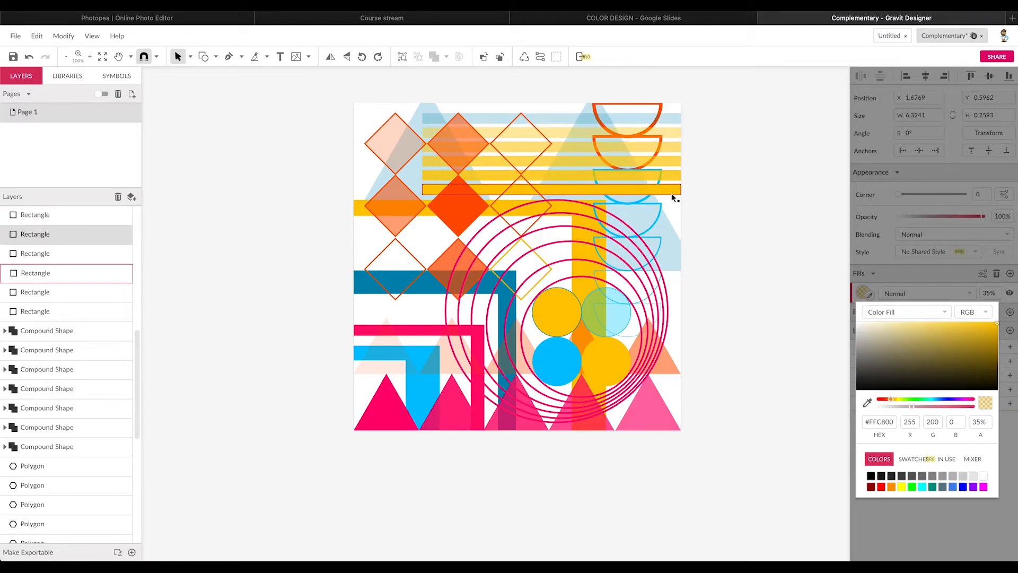
scroll(672, 191, down, 2)
click(675, 99)
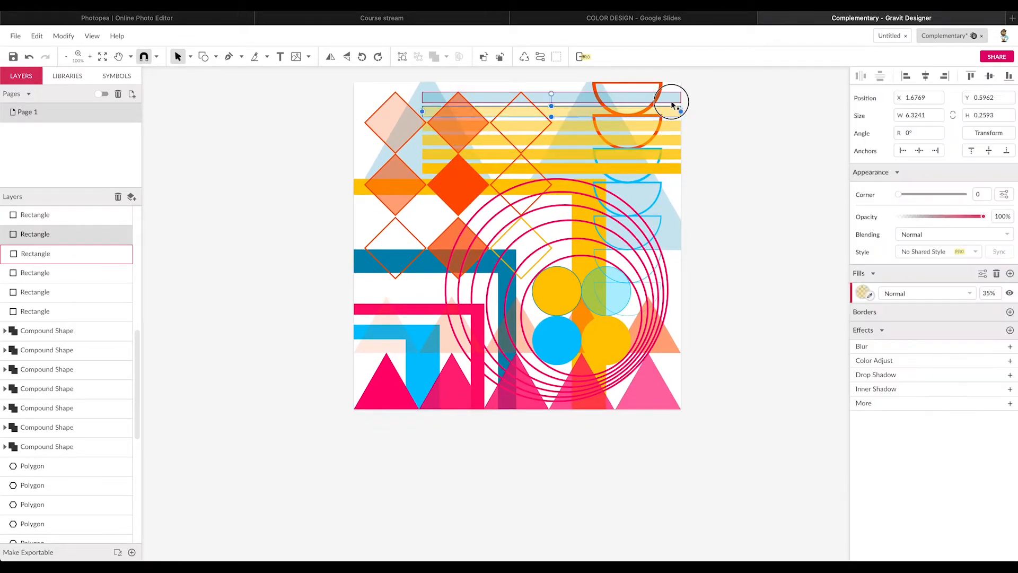
click(863, 292)
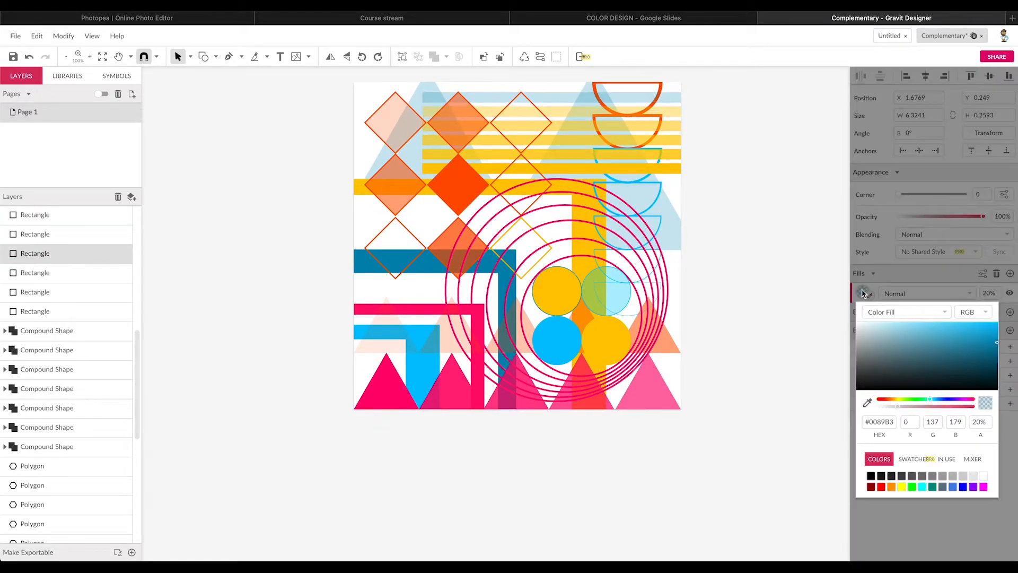
drag(894, 422, 807, 421)
text(#FFC800)
key(Return)
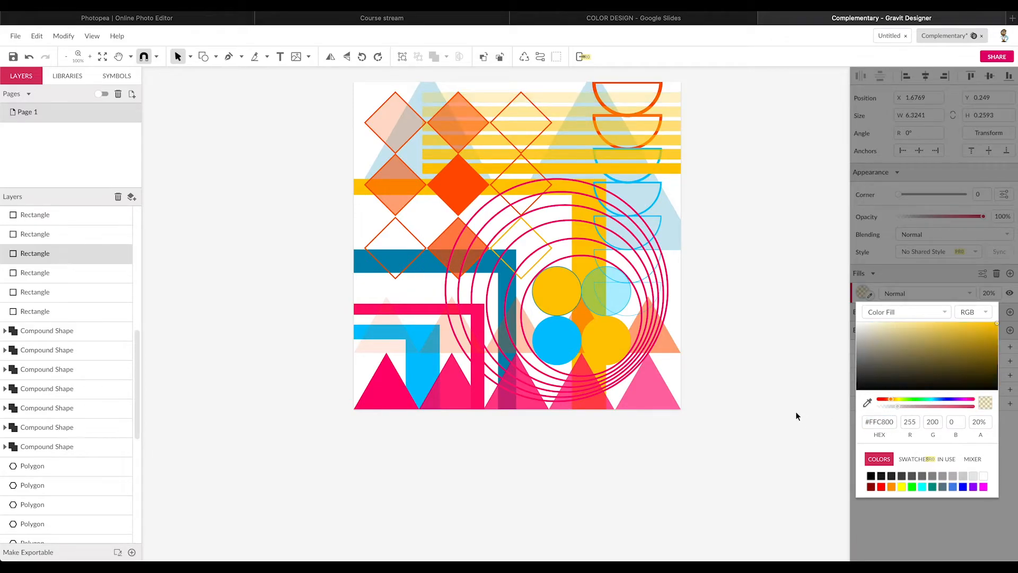
click(764, 265)
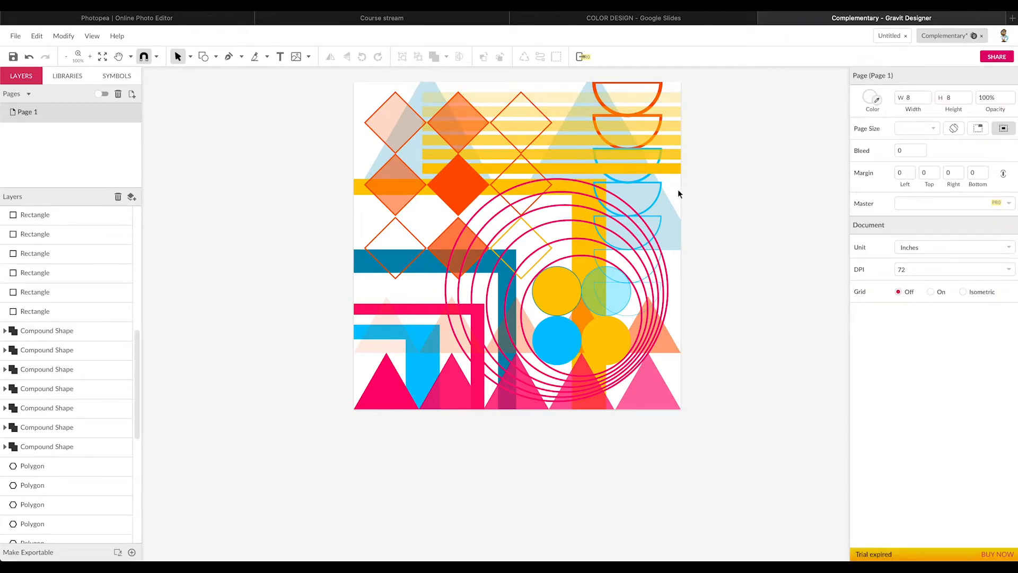
click(660, 118)
click(707, 120)
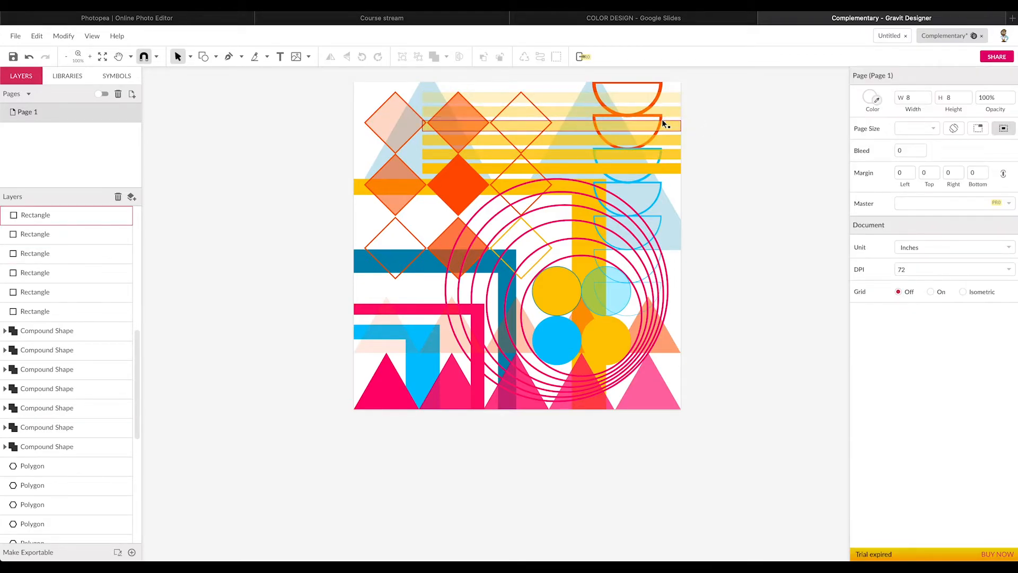
click(662, 119)
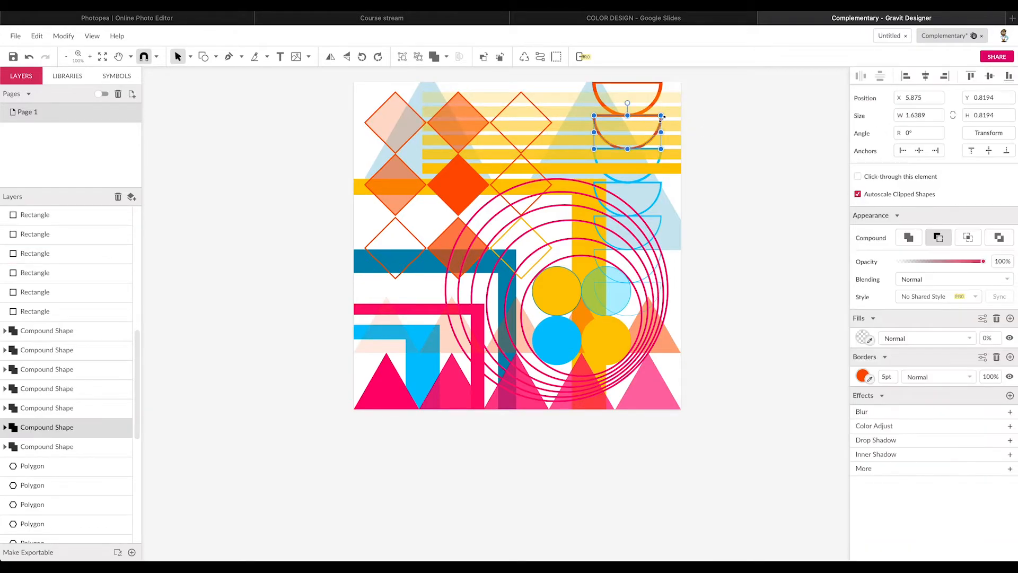
click(865, 377)
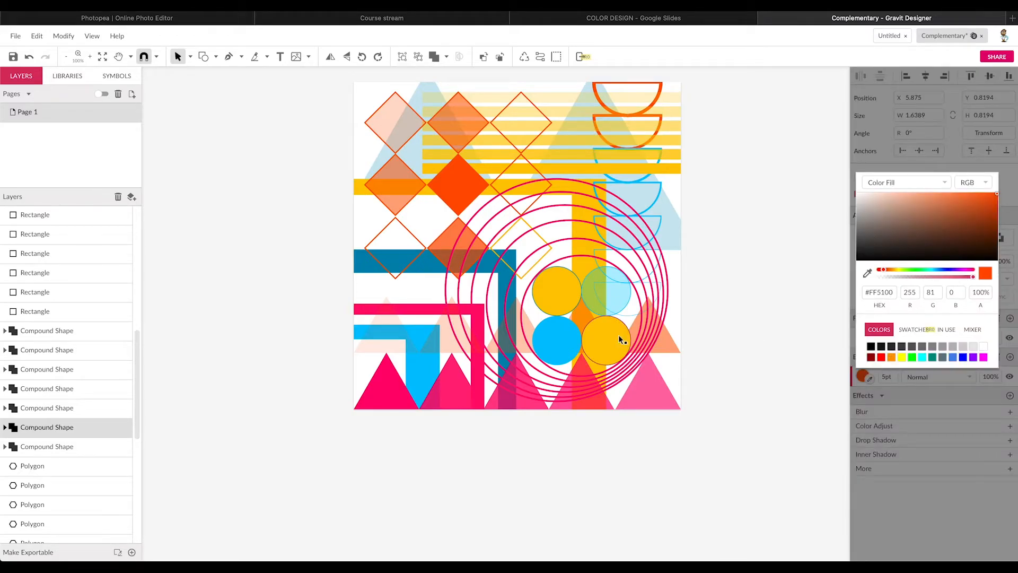
Copy the blue hex code #00C3FF from the fill of the lower-left circle in the four-circle cluster.
click(554, 340)
click(863, 320)
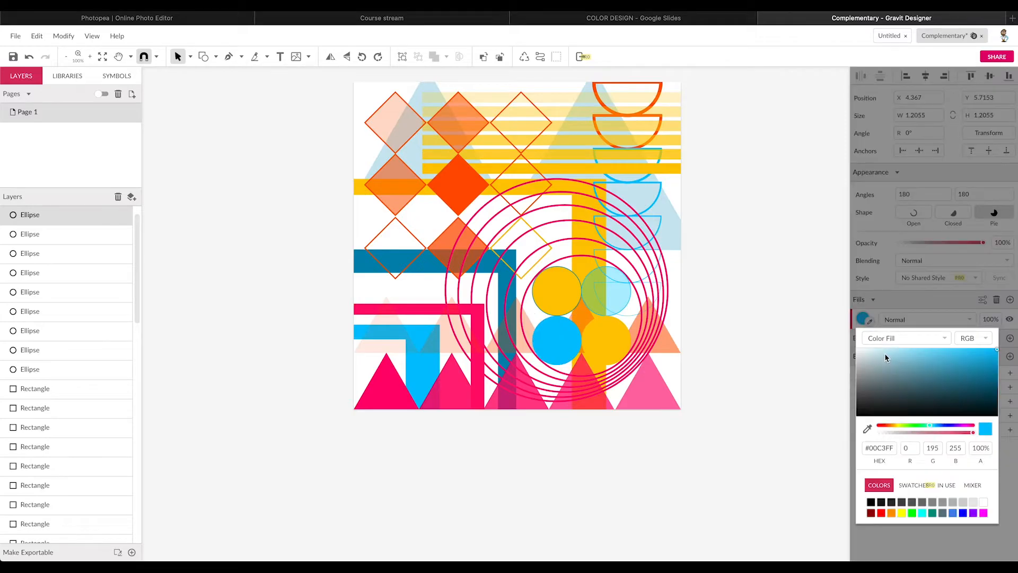
drag(896, 448, 859, 449)
key(ctrl+c)
Change the border colour of the second half-circle from the top to blue #00C3FF.
click(660, 117)
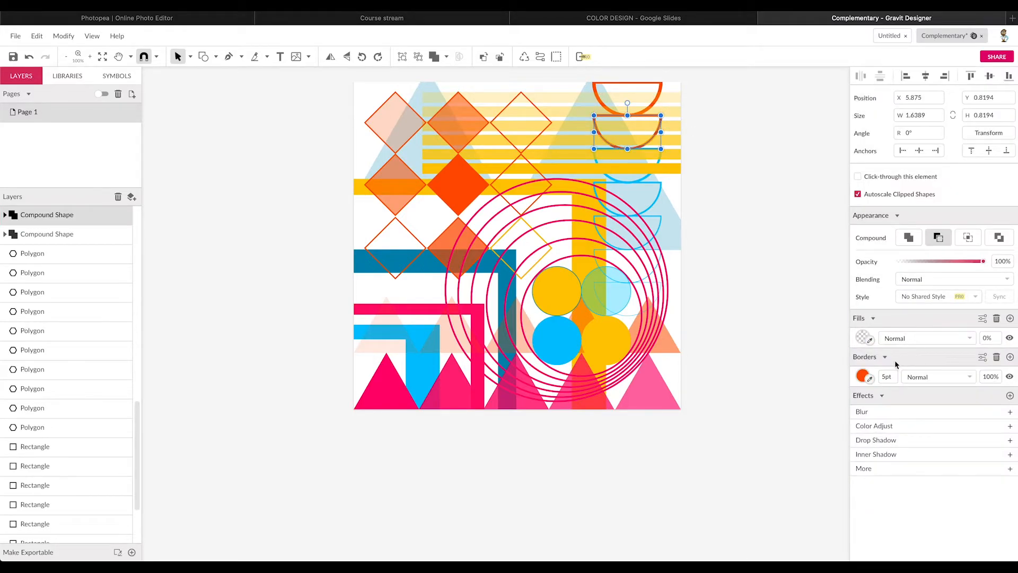
click(864, 376)
drag(894, 293, 846, 291)
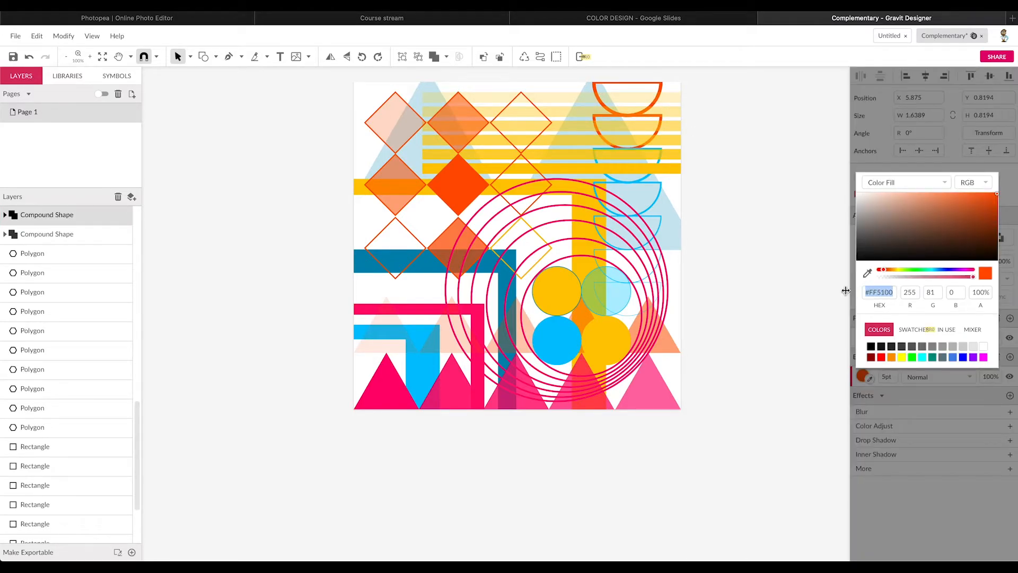
text(#00C3FF)
key(Return)
Change the fully transparent fill of the topmost half-circle to blue #00C3FF.
scroll(657, 106, down, 1)
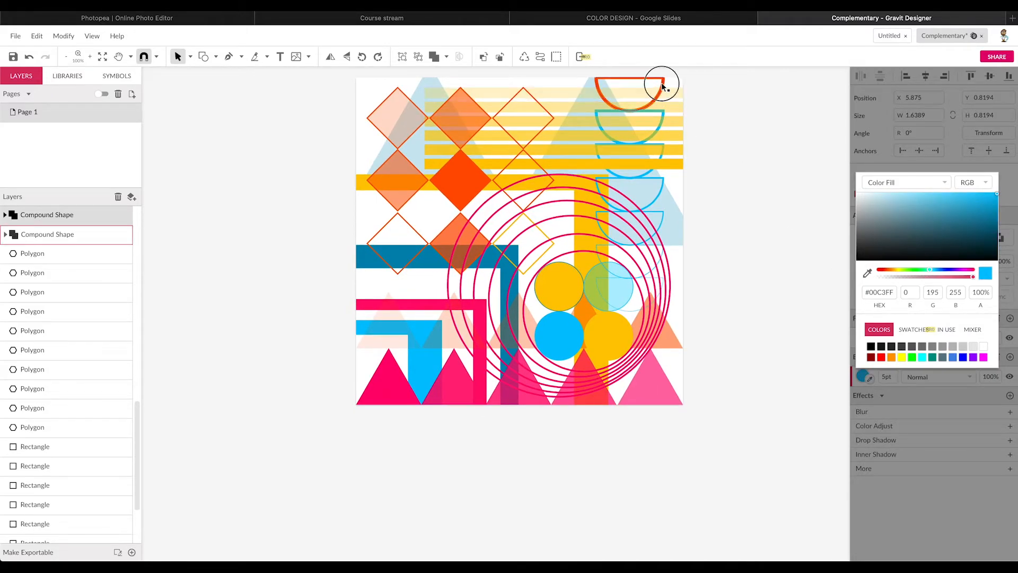
click(663, 87)
click(870, 343)
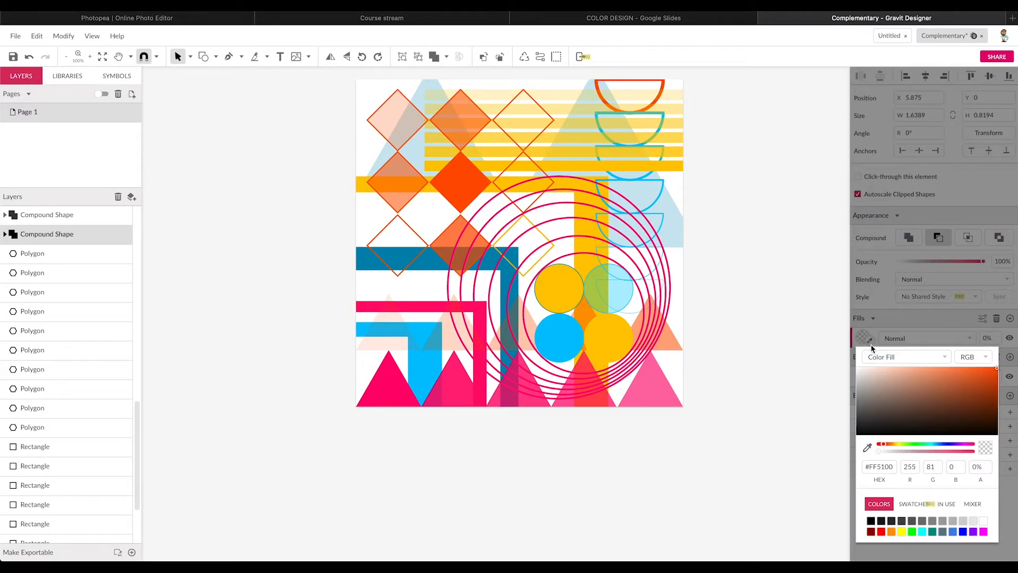
drag(895, 467, 815, 472)
key(ctrl+v)
key(Return)
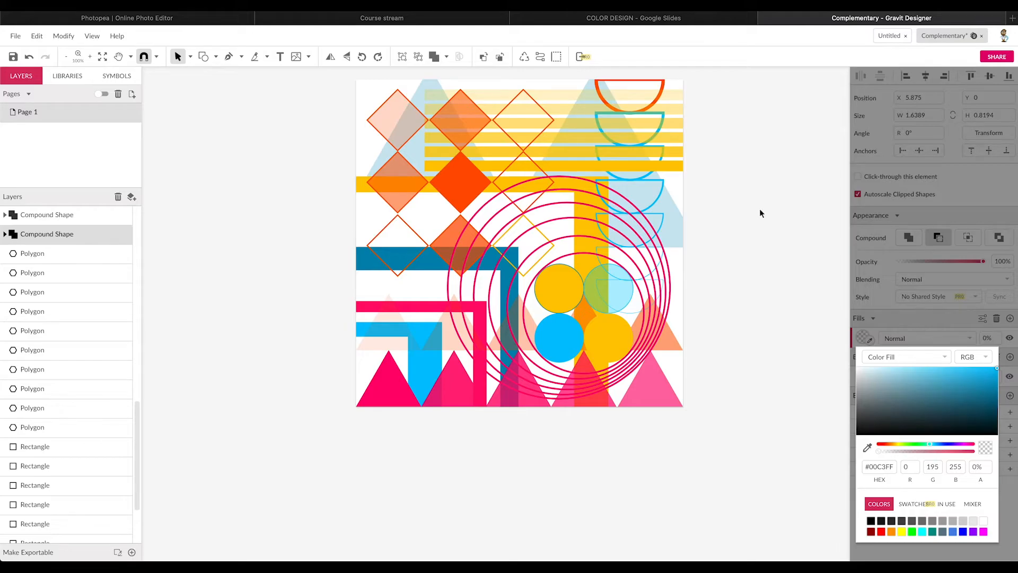
Copy the topmost half-circle's fill code #00C3FF, apply it to its border and deselect the shape.
drag(896, 466, 867, 467)
key(ctrl+c)
click(782, 313)
click(660, 86)
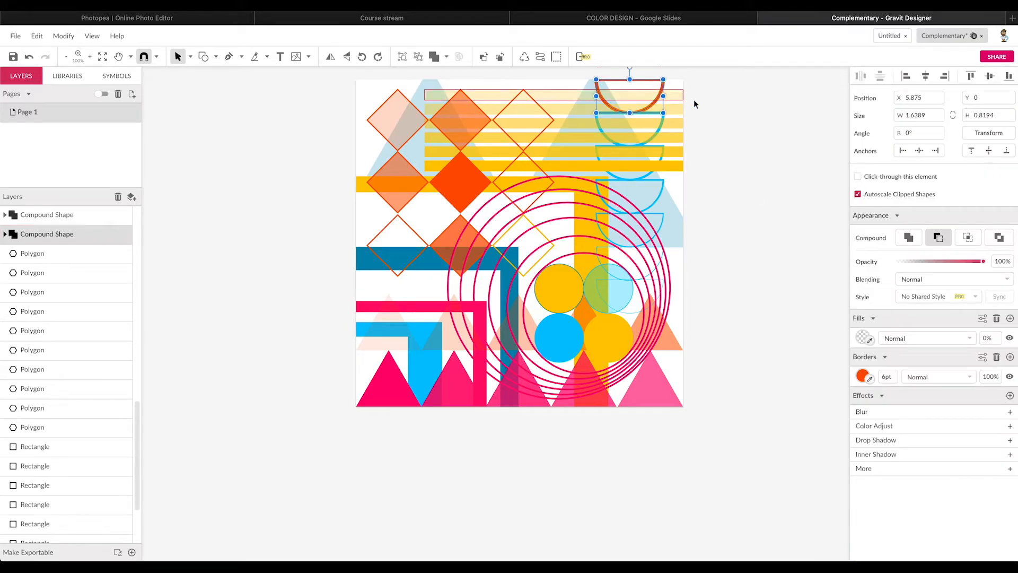
click(861, 376)
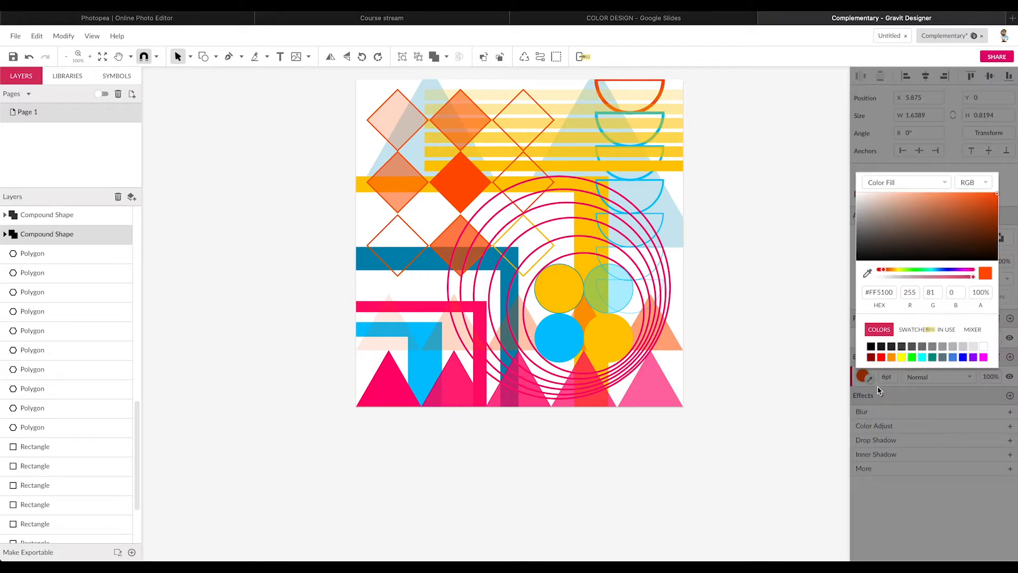
drag(894, 292, 821, 284)
key(ctrl+v)
key(Return)
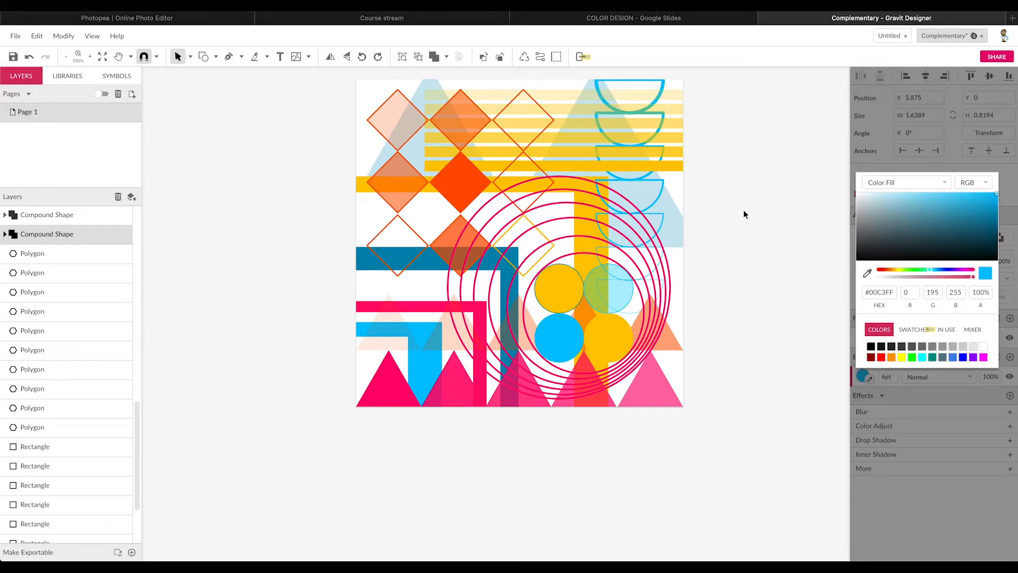
scroll(763, 238, down, 1)
click(763, 238)
Try making the border of the upper-left diamond transparent, and undo it.
scroll(565, 218, up, 3)
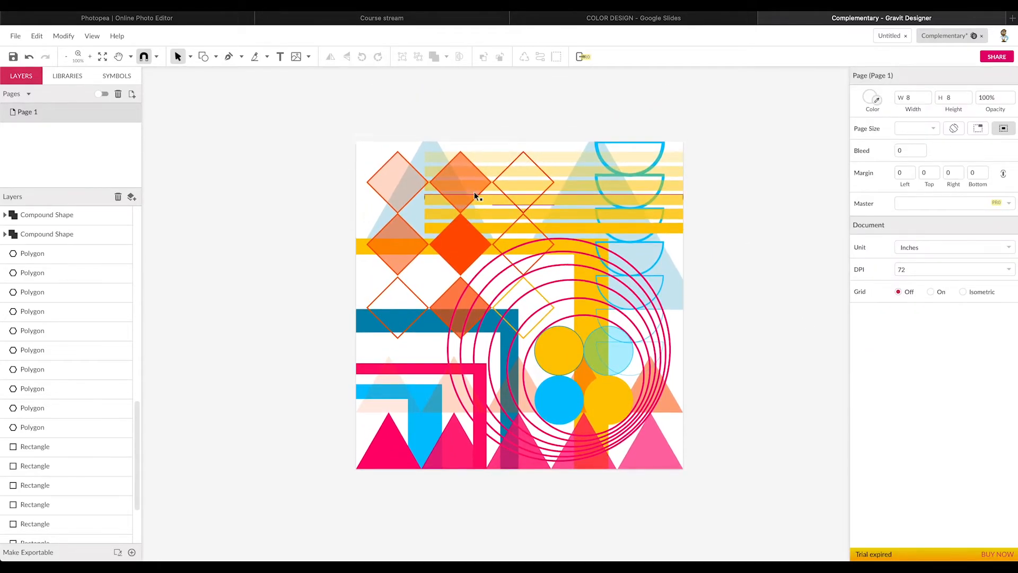
click(397, 201)
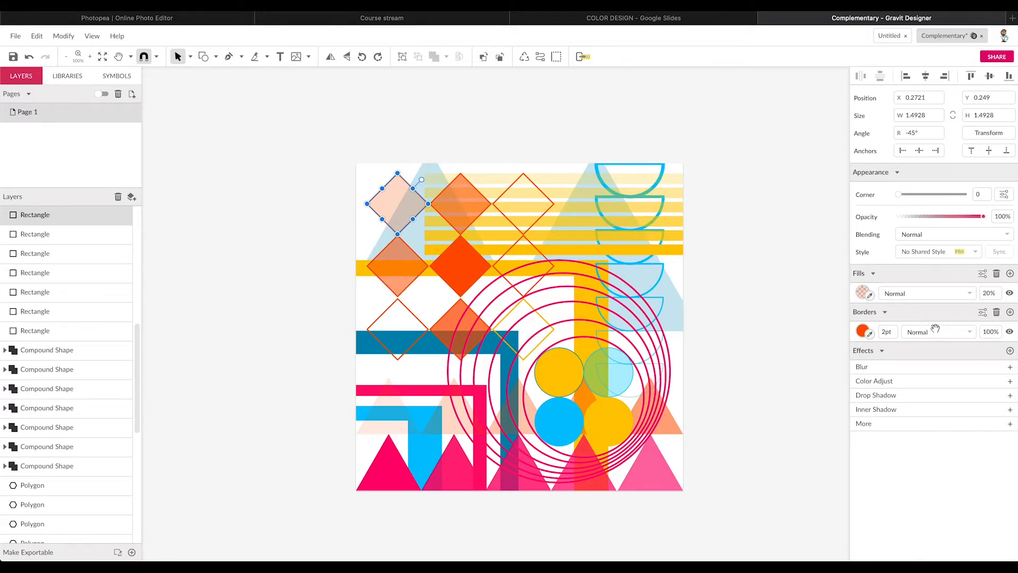
click(863, 331)
click(901, 351)
click(884, 338)
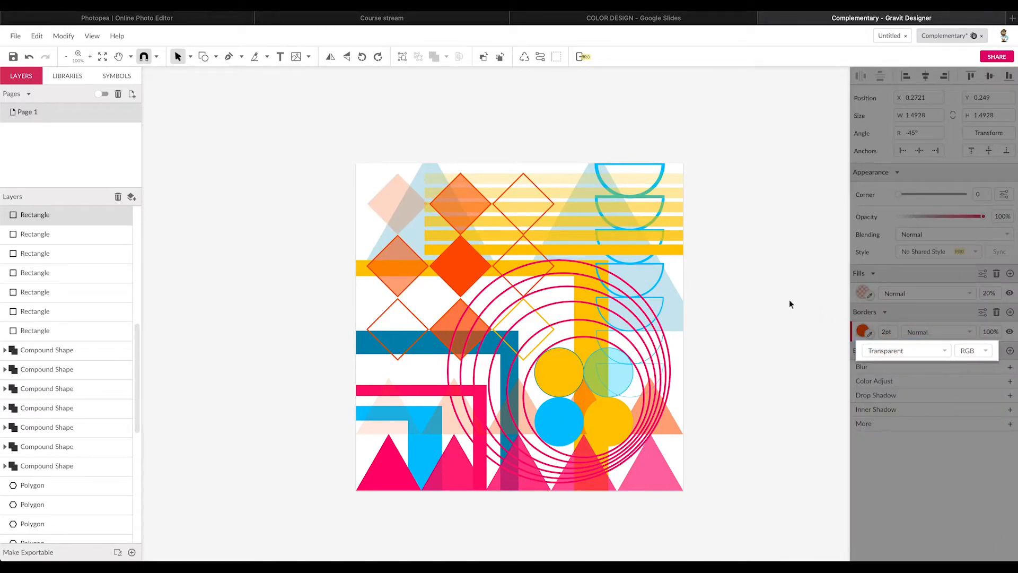
click(812, 342)
key(ctrl+z)
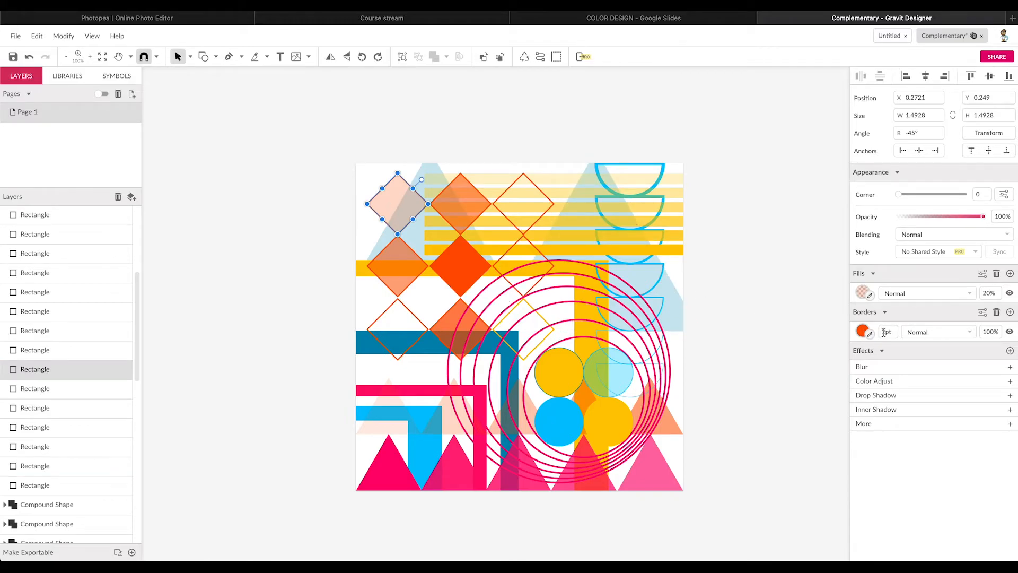
Change the border colour of the upper-left diamond to blue #00C3FF.
click(863, 331)
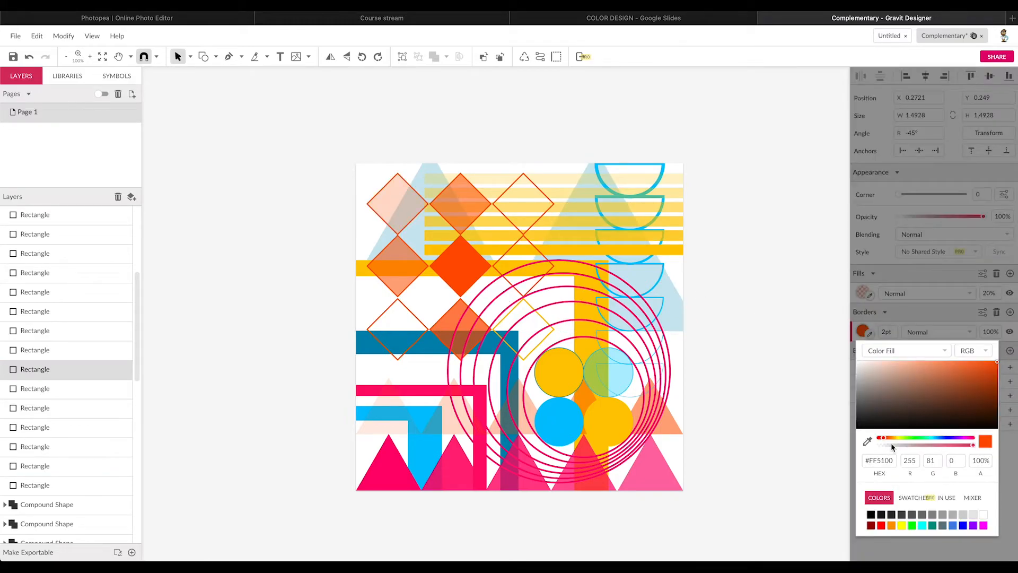
drag(892, 459, 821, 457)
text(#00C3FF)
key(Return)
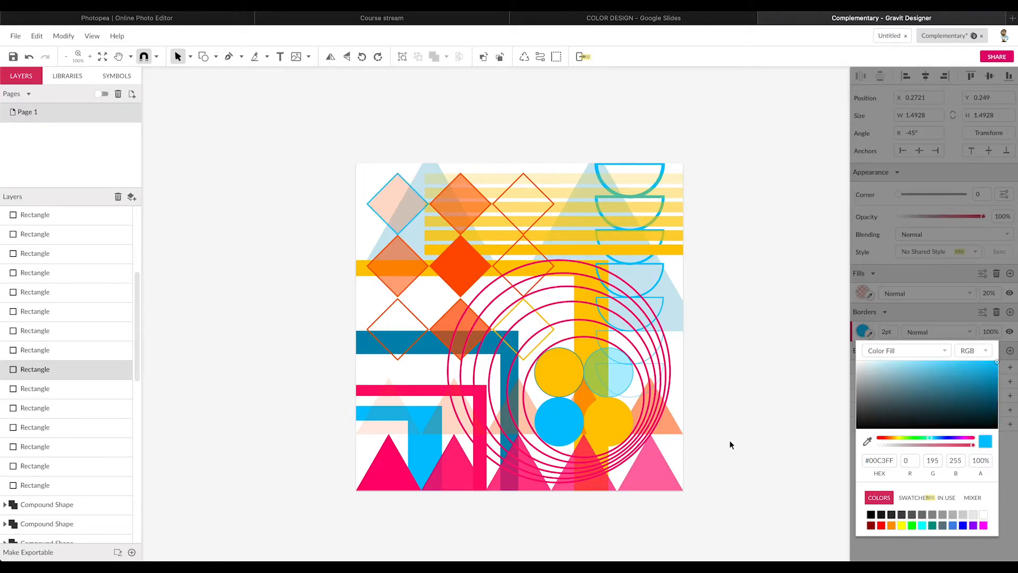
Change the border colour of the middle diamond in the left column to blue #00C3FF and deselect it.
click(422, 255)
click(862, 331)
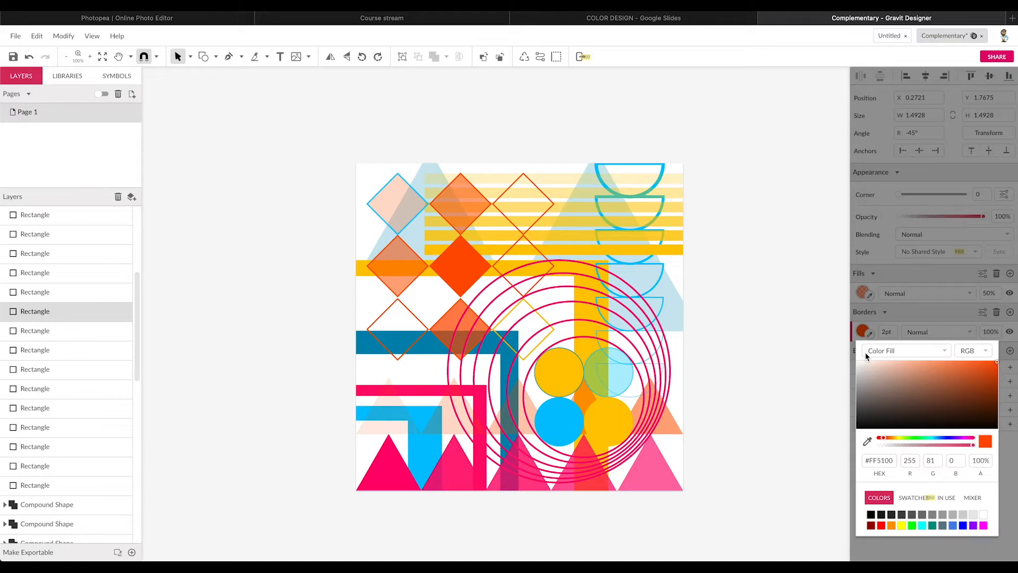
drag(896, 465, 819, 464)
text(#00C3FF)
key(Return)
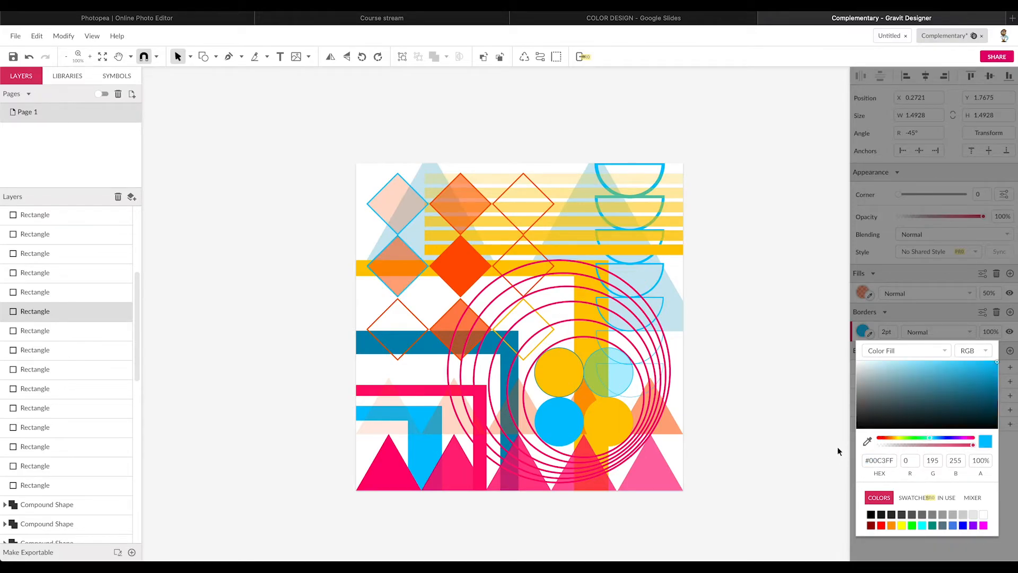
click(808, 399)
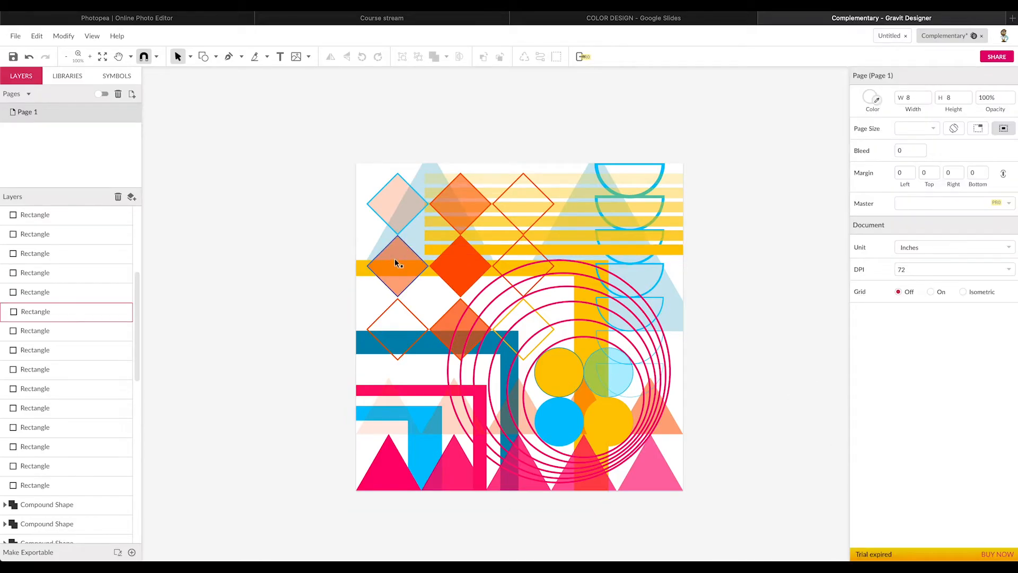
Change the border colour of the bottom diamond in the left column to blue #00C3FF, keeping a solid Color Fill.
click(412, 313)
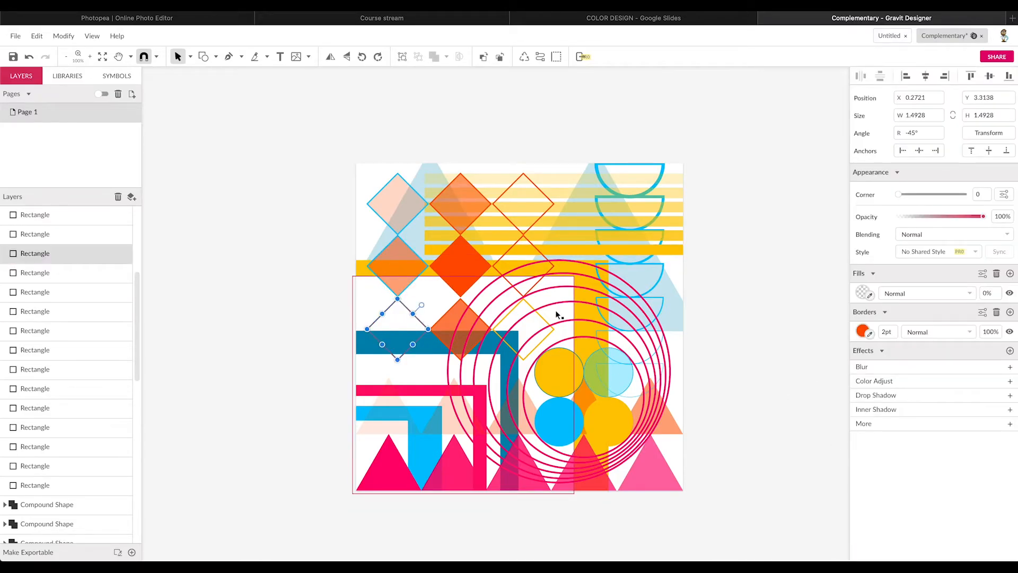
click(863, 331)
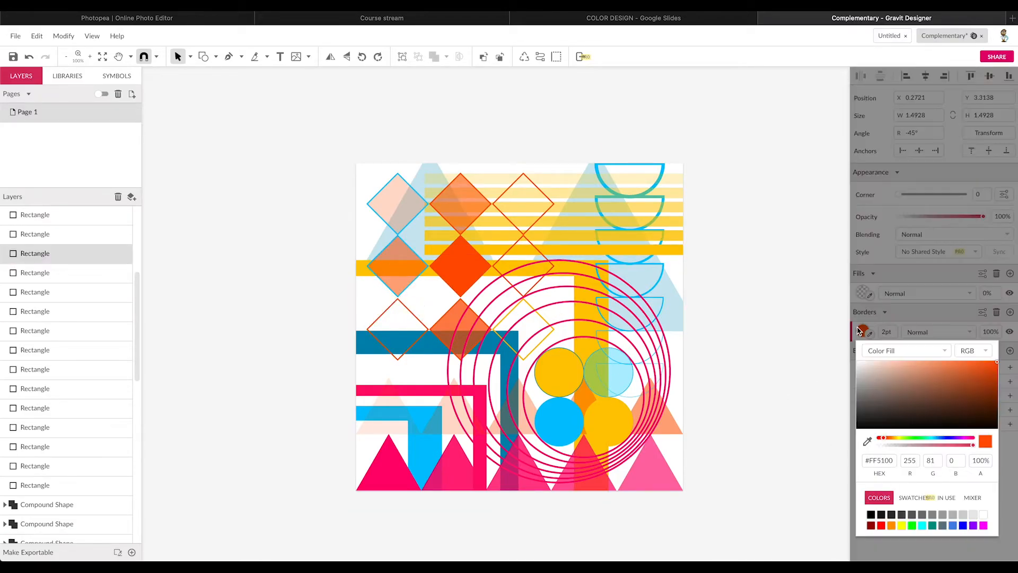
click(898, 350)
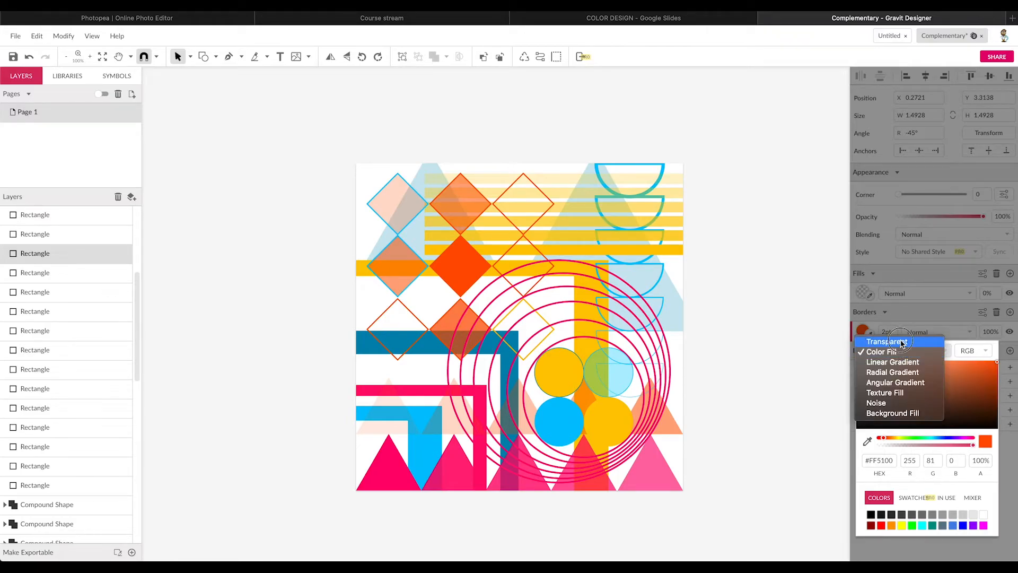
click(900, 341)
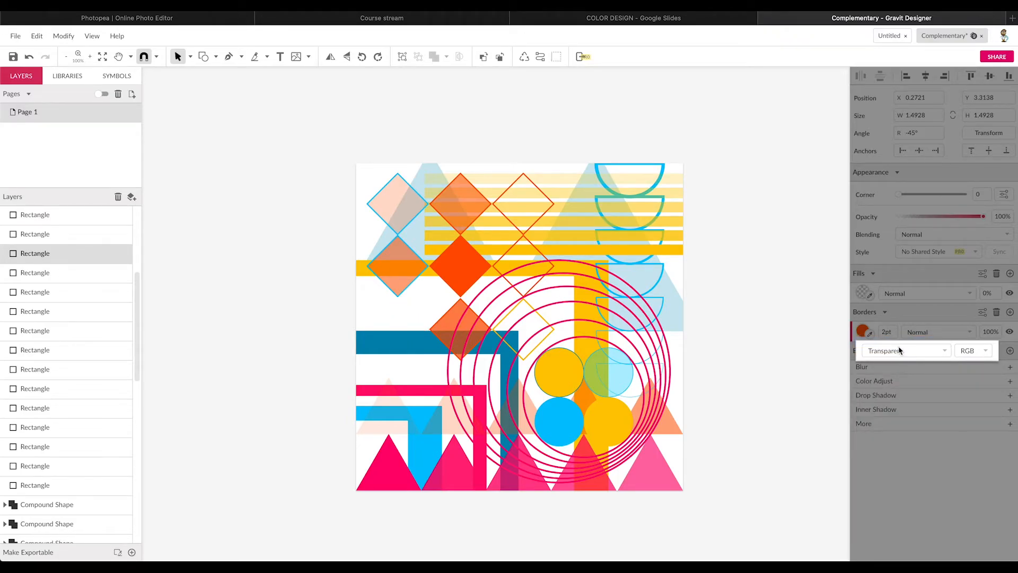
click(900, 350)
click(886, 361)
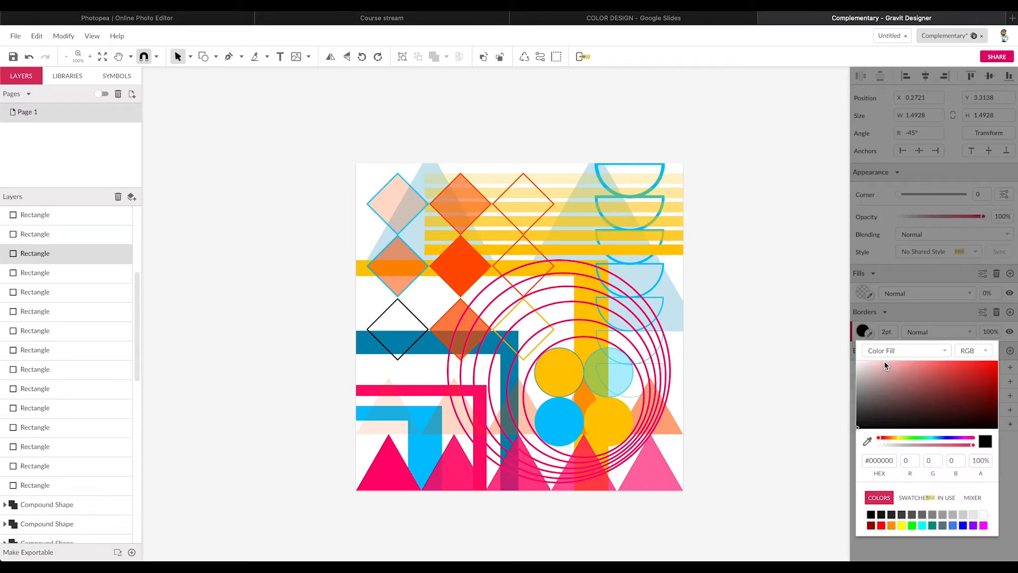
double_click(896, 460)
text(#00C3FF)
key(Return)
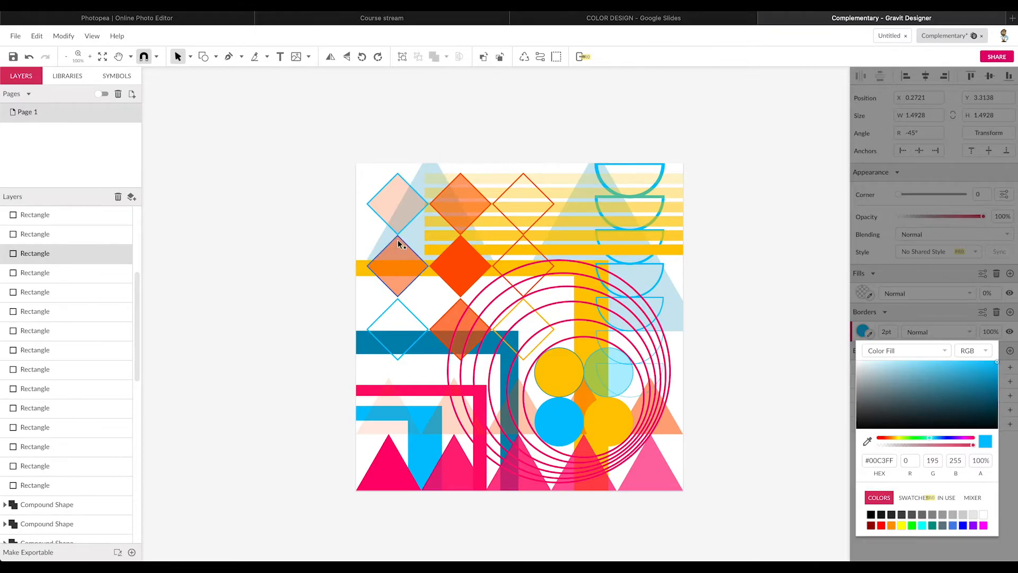
Change the border colour of the centre diamond in the middle column to blue #00C3FF.
click(447, 276)
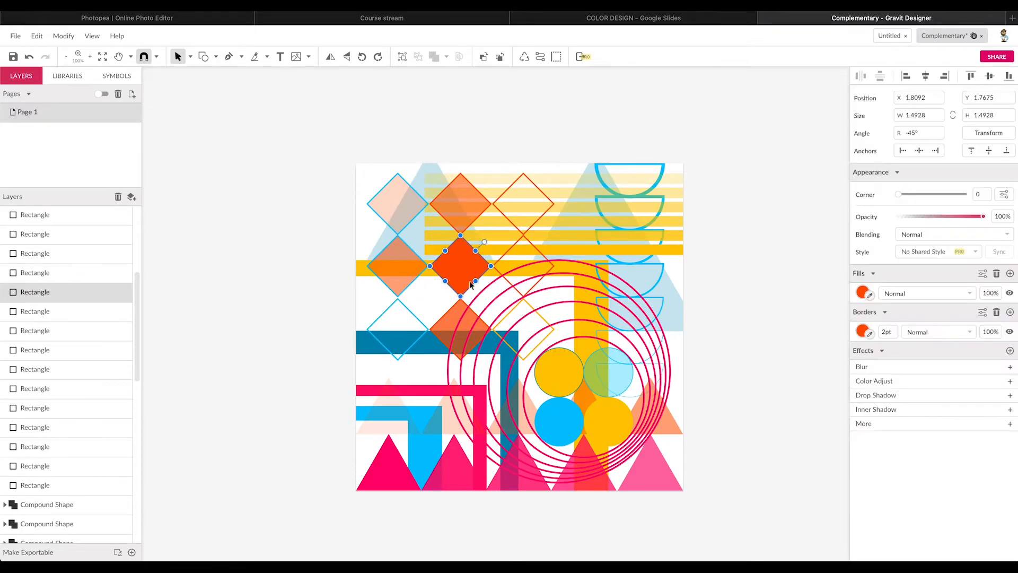
click(863, 332)
click(890, 352)
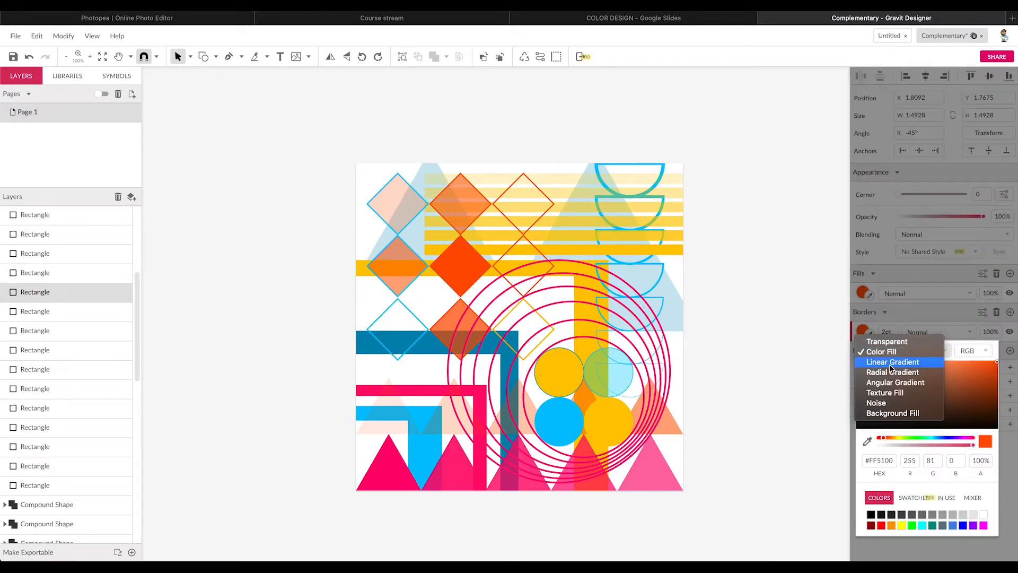
click(955, 359)
triple_click(880, 460)
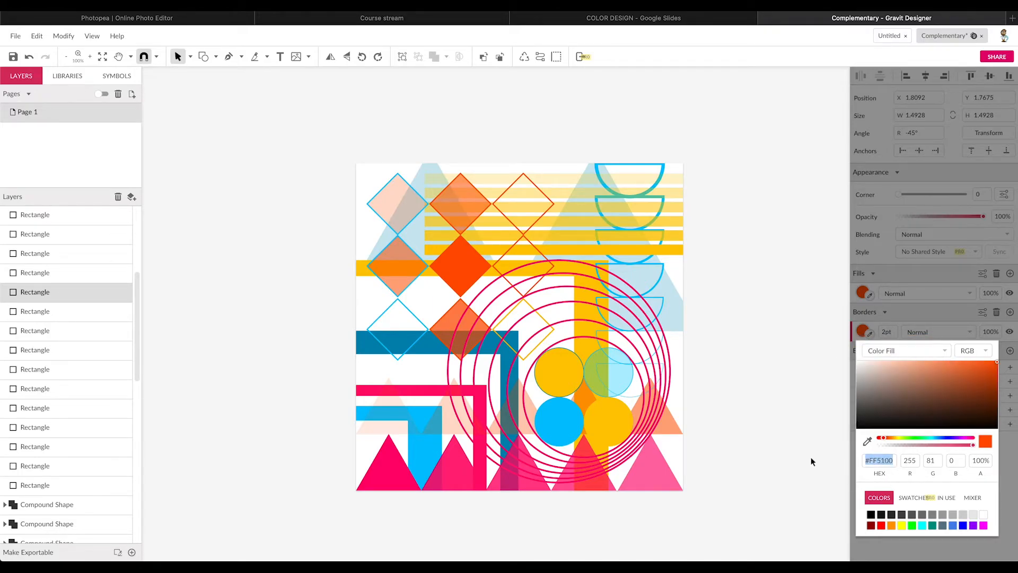
text(#00C3FF)
key(Return)
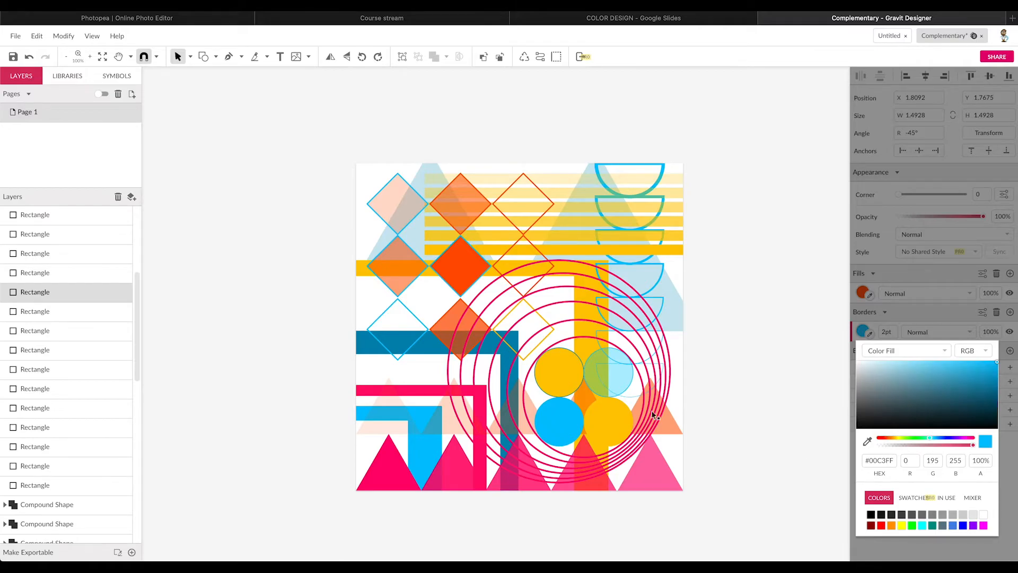
Change the border colour of the top diamond in the middle column to blue #00C3FF.
click(459, 199)
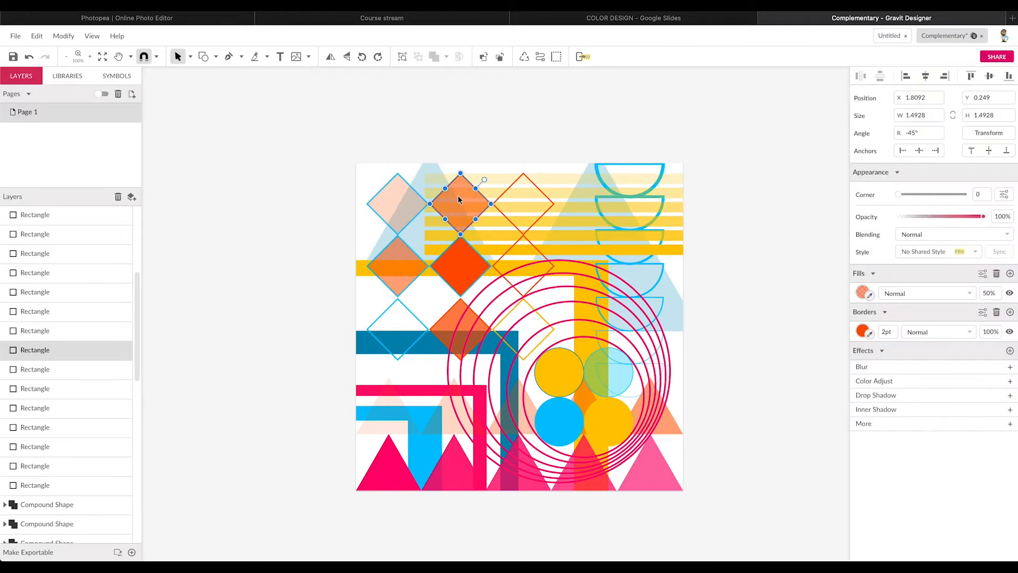
click(863, 331)
drag(895, 463, 835, 459)
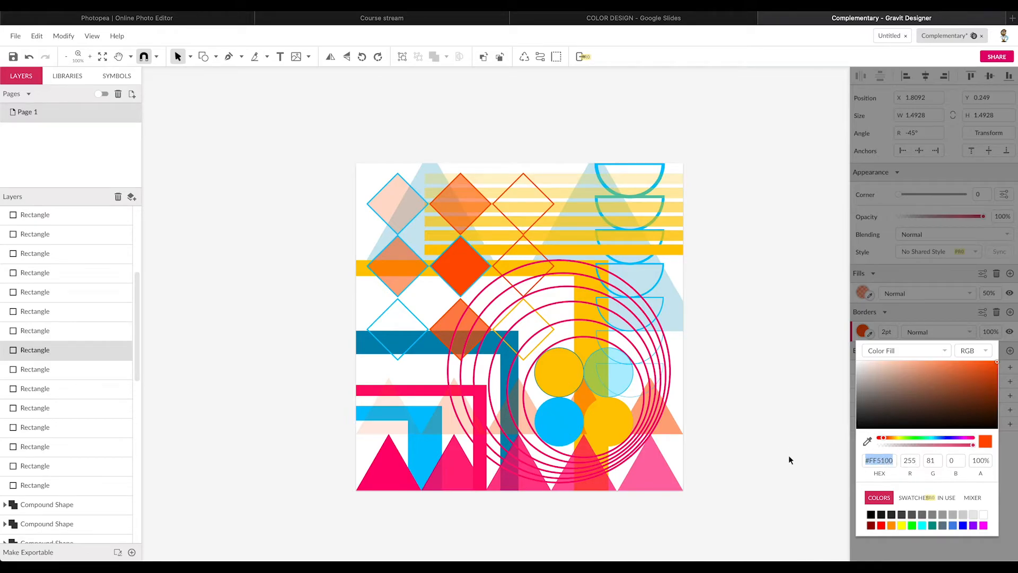
text(#00C3FF)
key(Return)
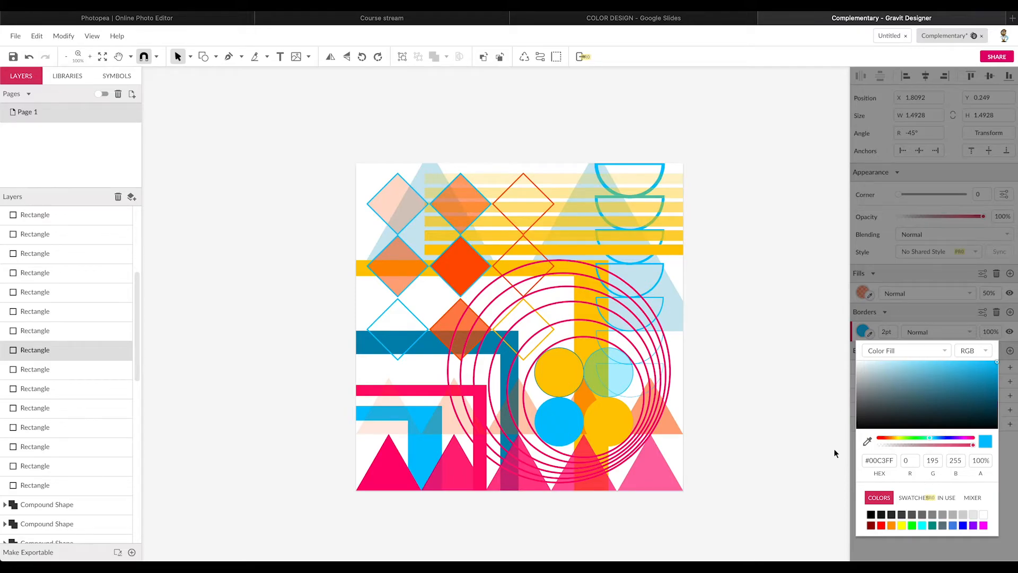
Change the border colour of the bottom diamond in the middle column to blue #00C3FF.
click(453, 327)
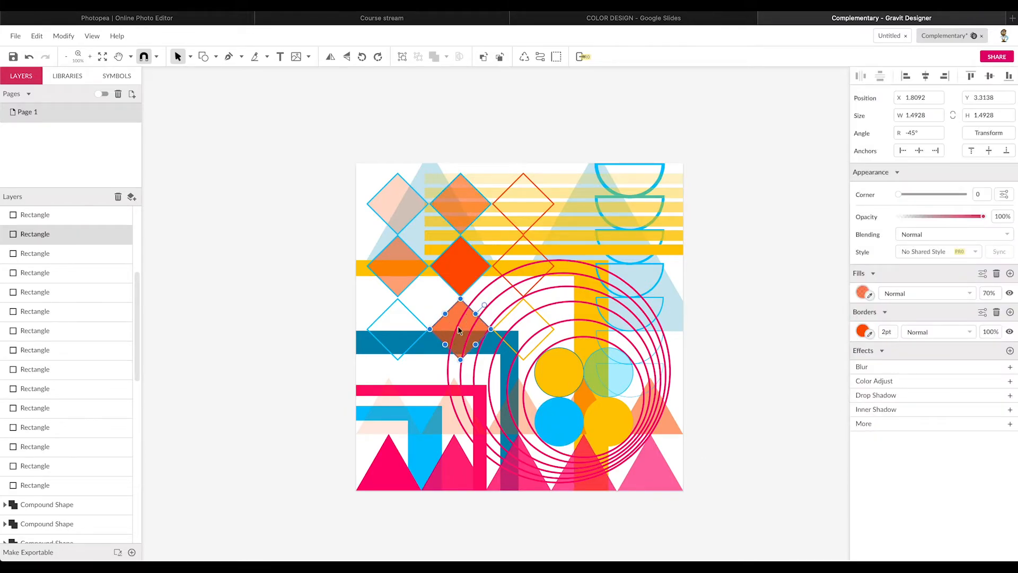
click(862, 332)
click(900, 461)
text(#00C3FF)
key(Return)
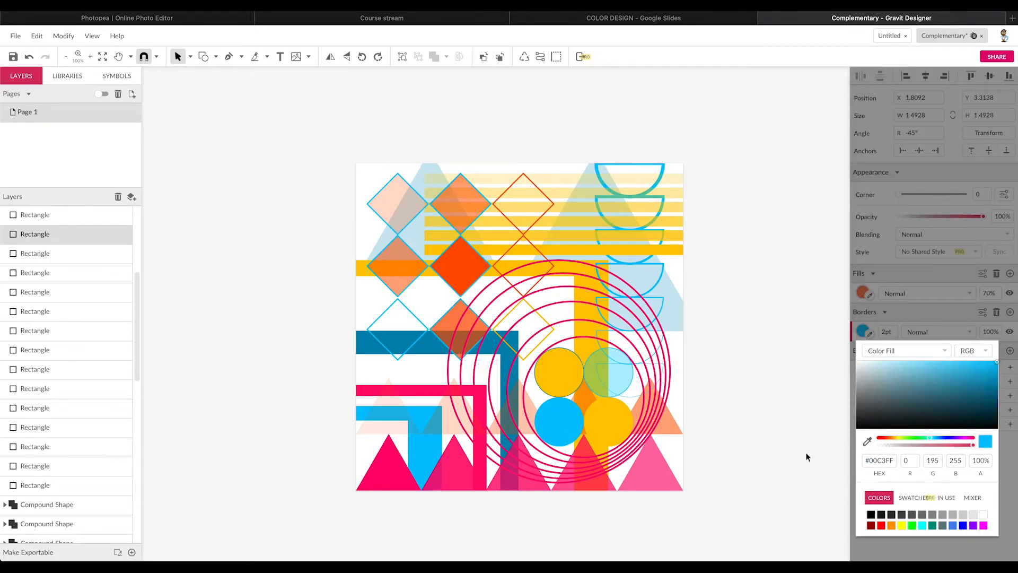
Change the border colour of the top diamond in the right column to blue #00C3FF.
click(512, 188)
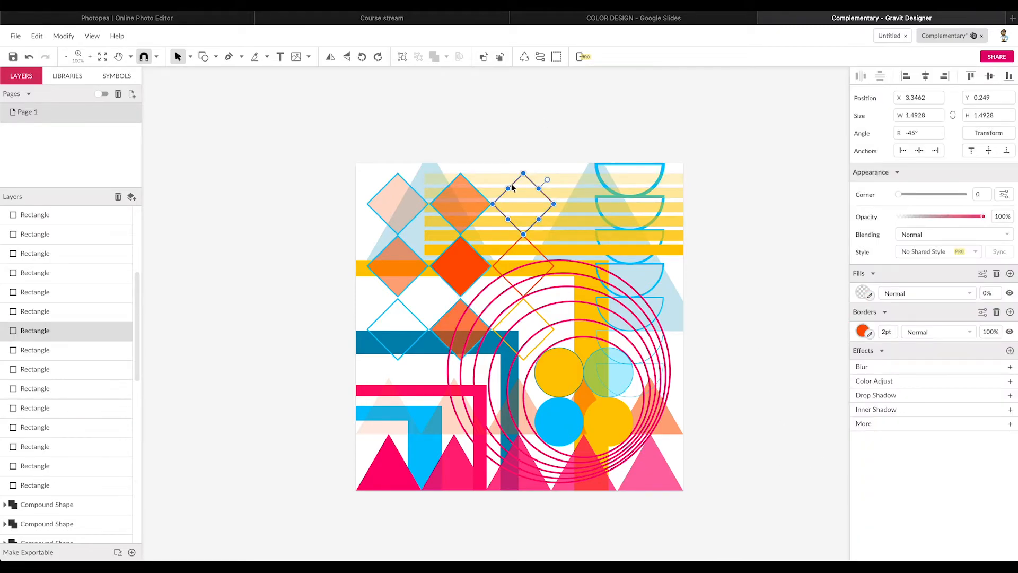
click(863, 331)
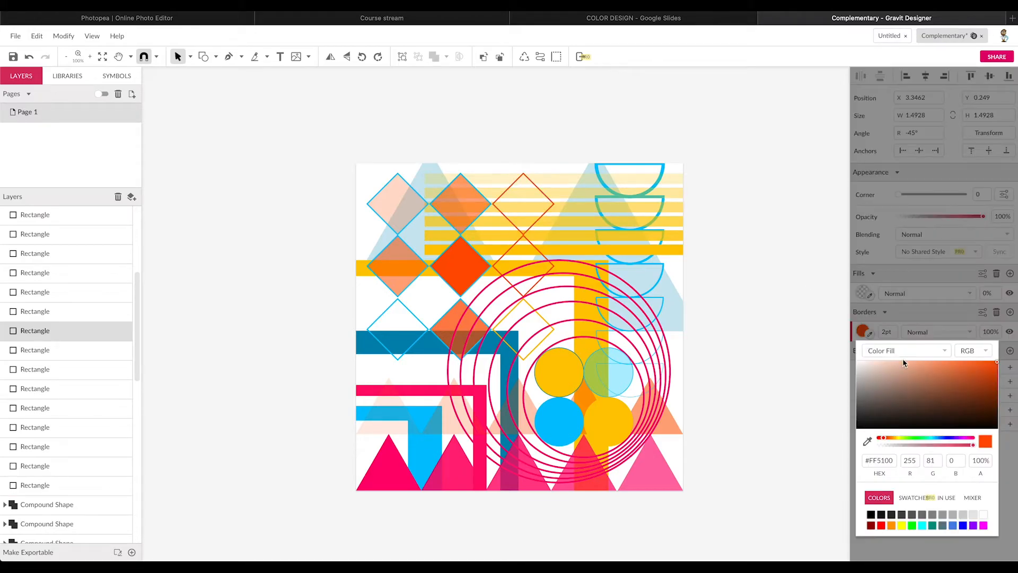
triple_click(895, 463)
text(#00C3FF)
key(Return)
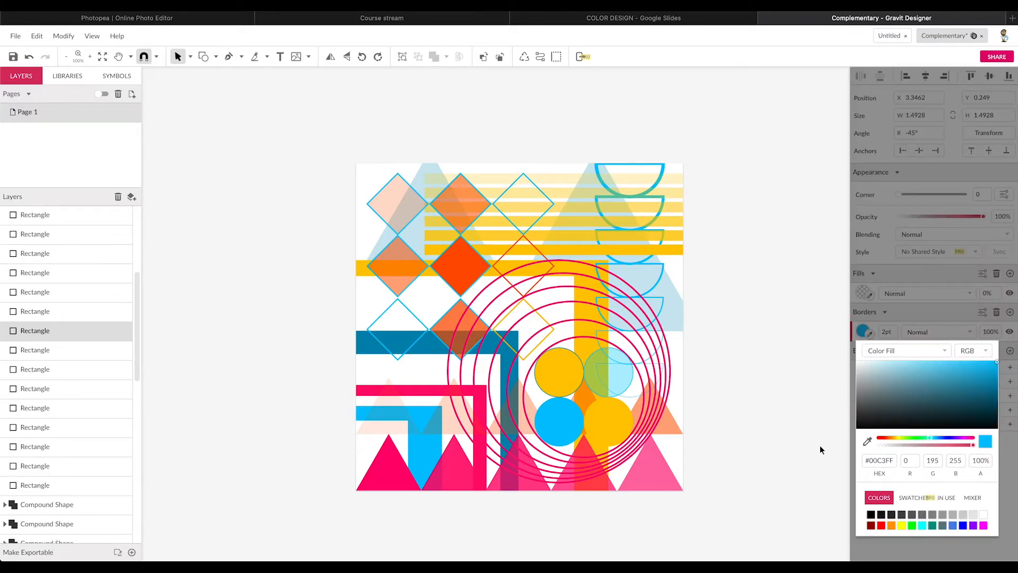
Change the border colour of the middle diamond in the right column to blue #00C3FF.
click(539, 253)
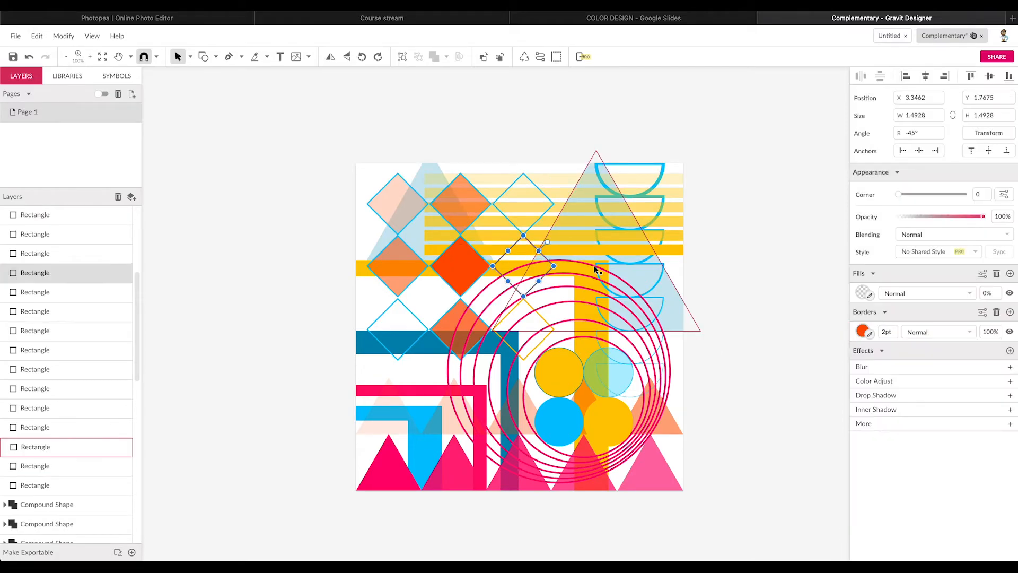
click(863, 331)
click(893, 461)
text(#00C3FF)
key(Return)
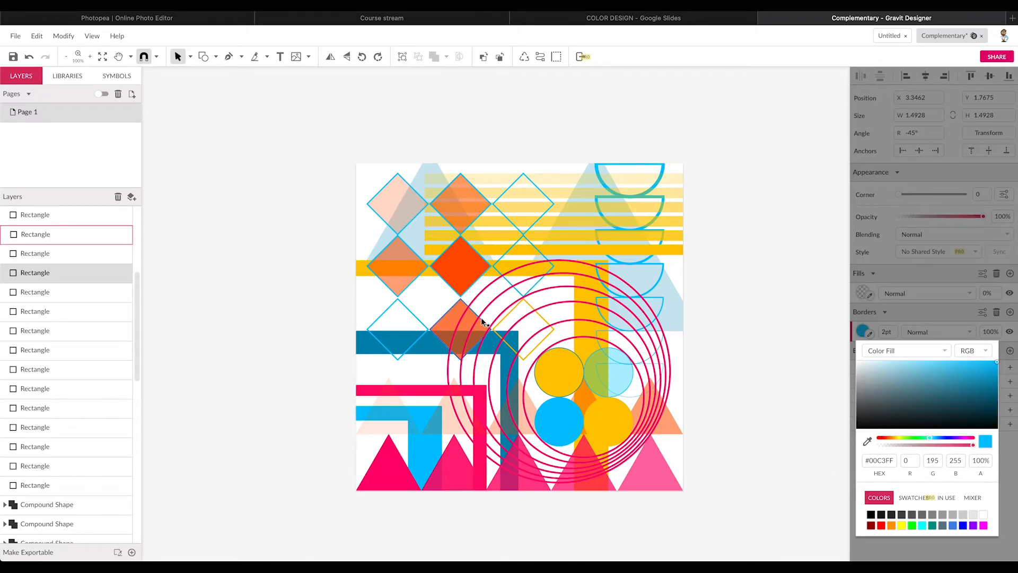
Change the border colour of the bottom diamond in the right column to blue #00C3FF.
click(546, 321)
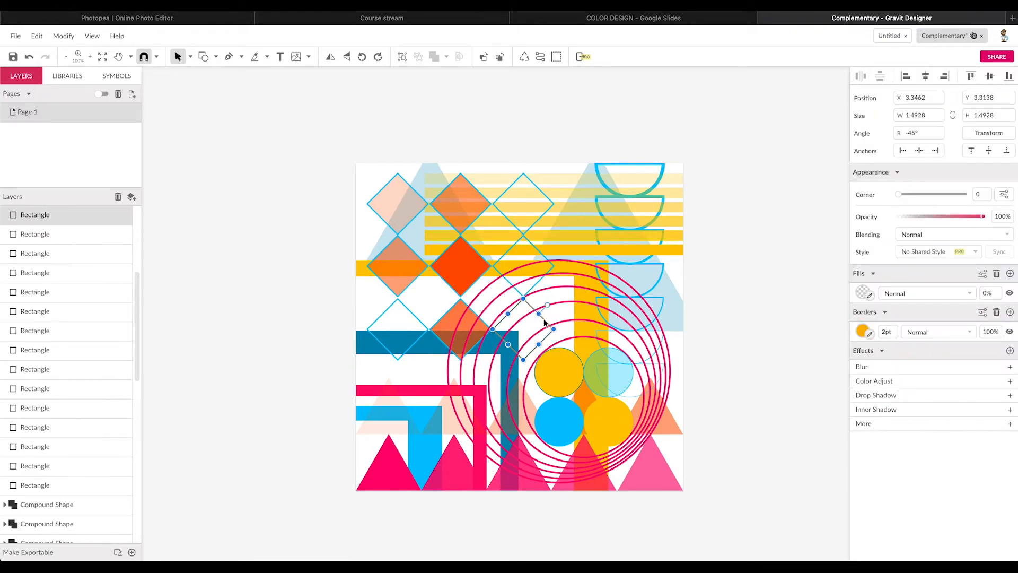
click(863, 331)
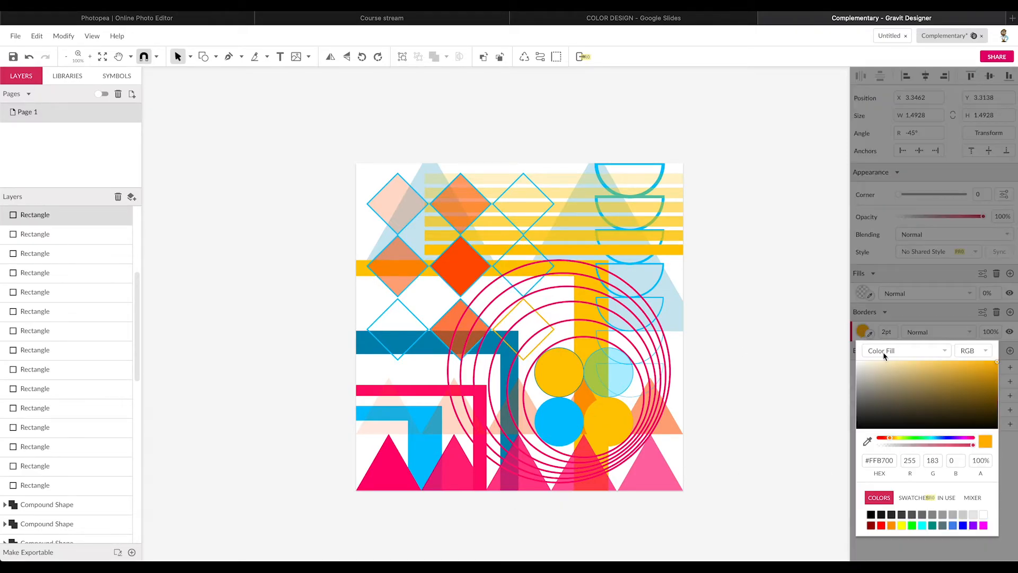
click(893, 460)
text(#00C3FF)
key(Return)
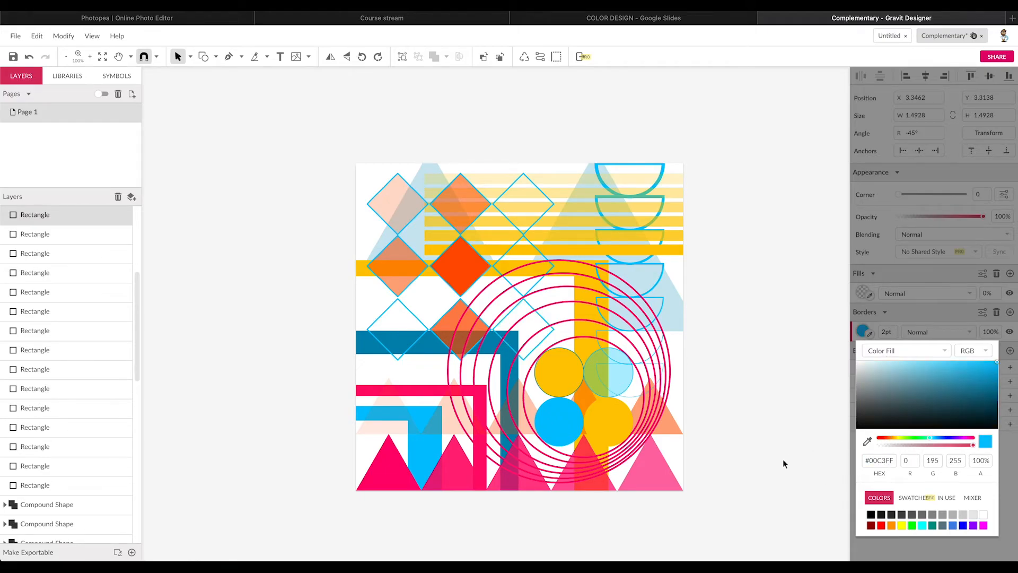
Copy the fill colour code #FF0B6D from the pink angled band in the lower-left part of the design.
click(371, 431)
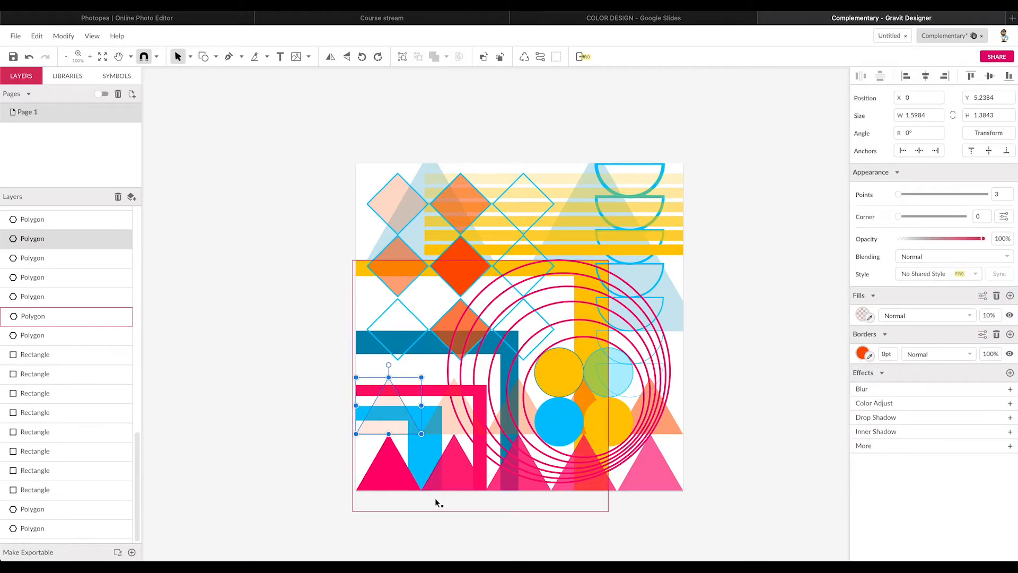
click(457, 206)
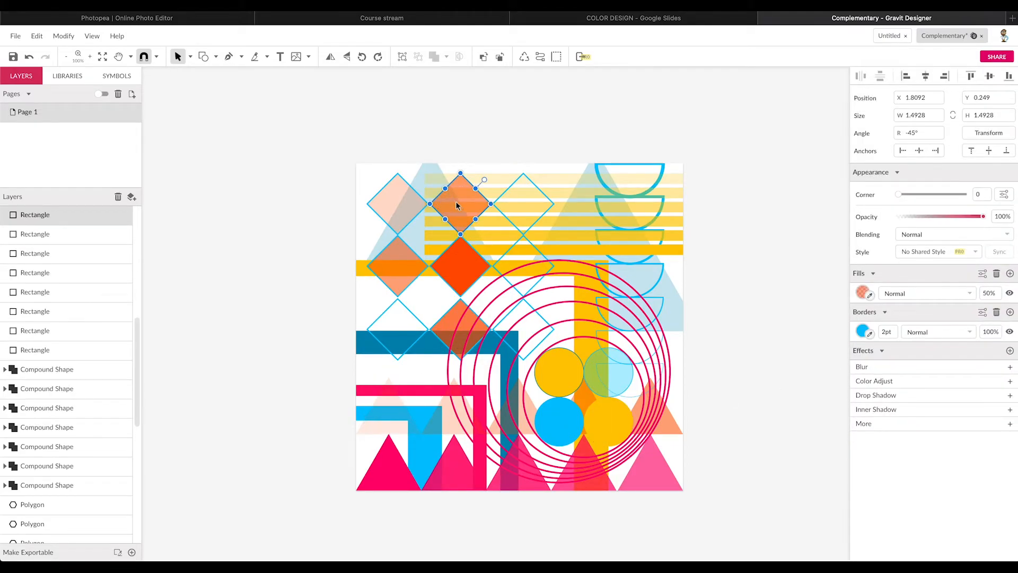
click(436, 394)
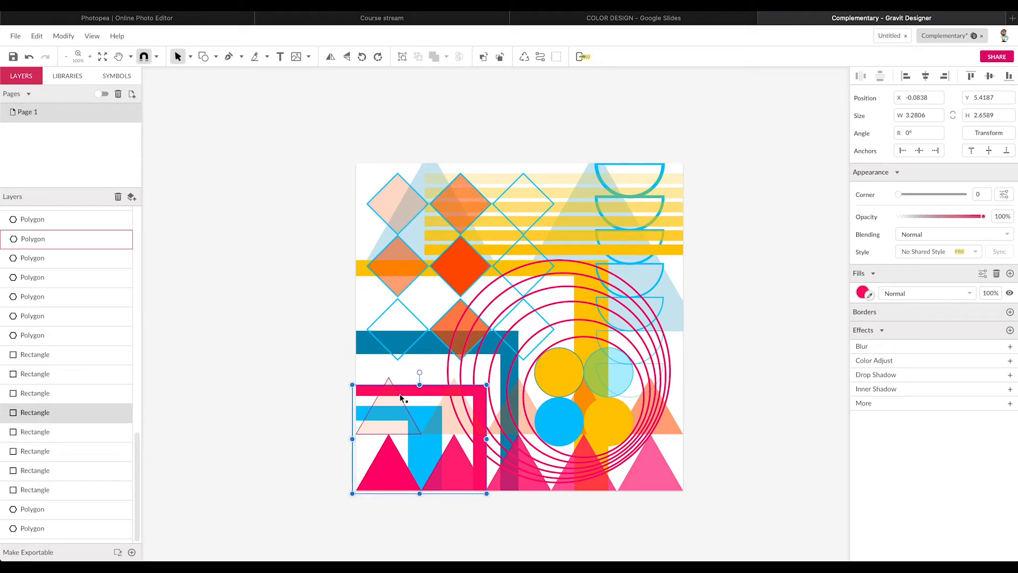
click(863, 293)
click(880, 422)
key(ctrl+c)
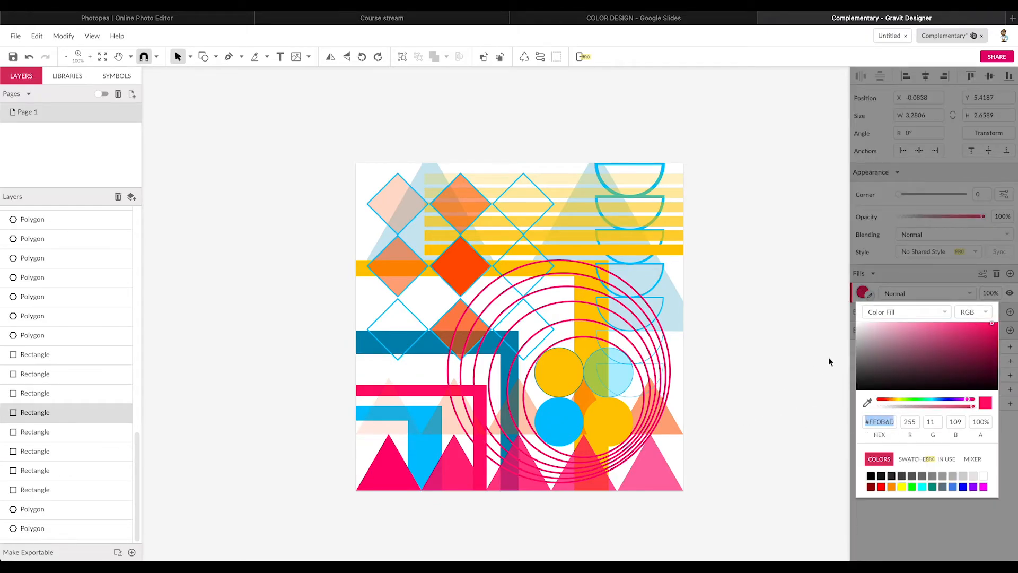
Change the fill colour of the top diamond in the middle column to the copied pink #FF0B6D.
click(464, 205)
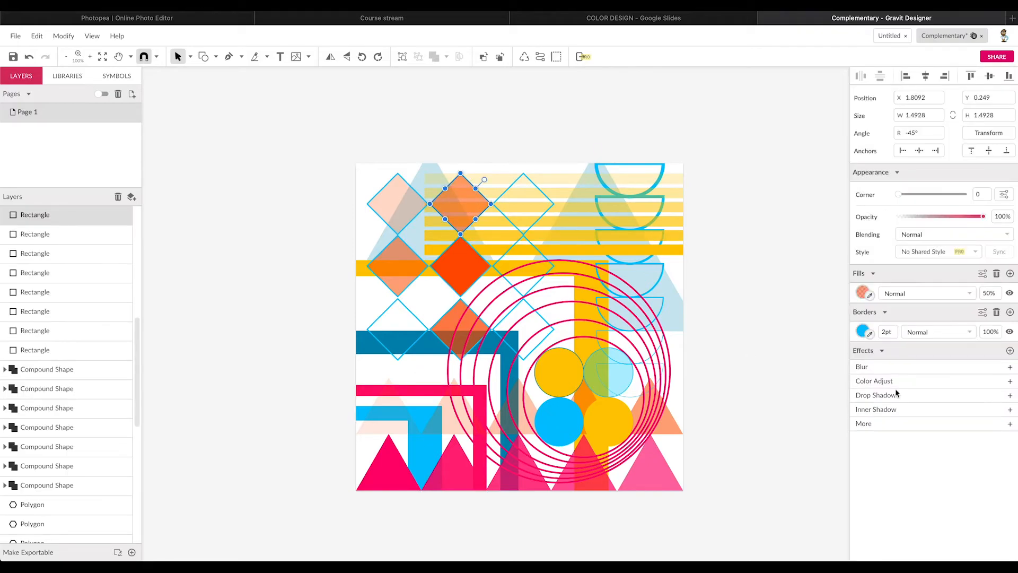
click(863, 293)
click(895, 422)
key(ctrl+v)
key(Return)
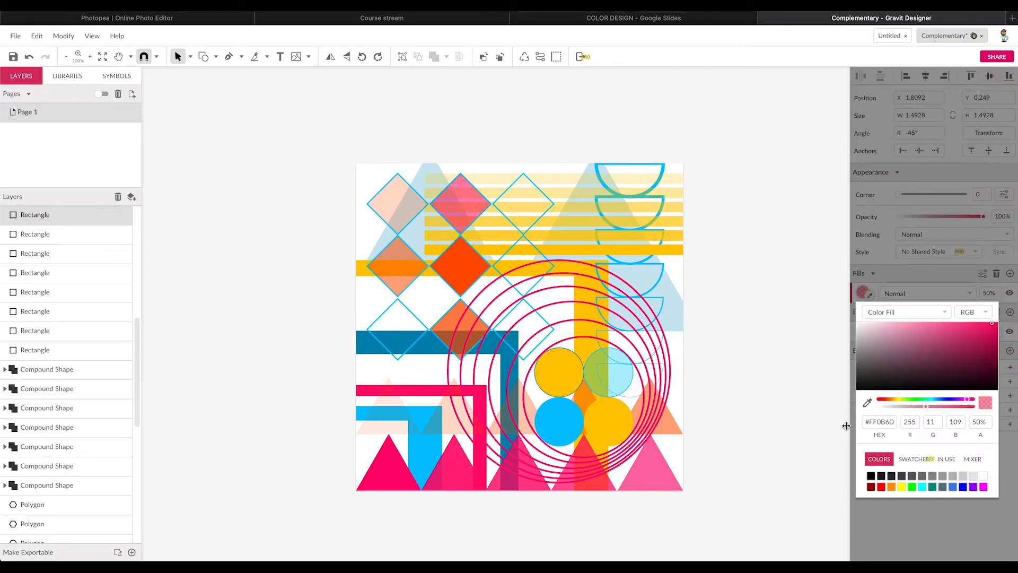
Change the fill colour of the centre diamond in the middle column to the copied pink #FF0B6D.
click(463, 258)
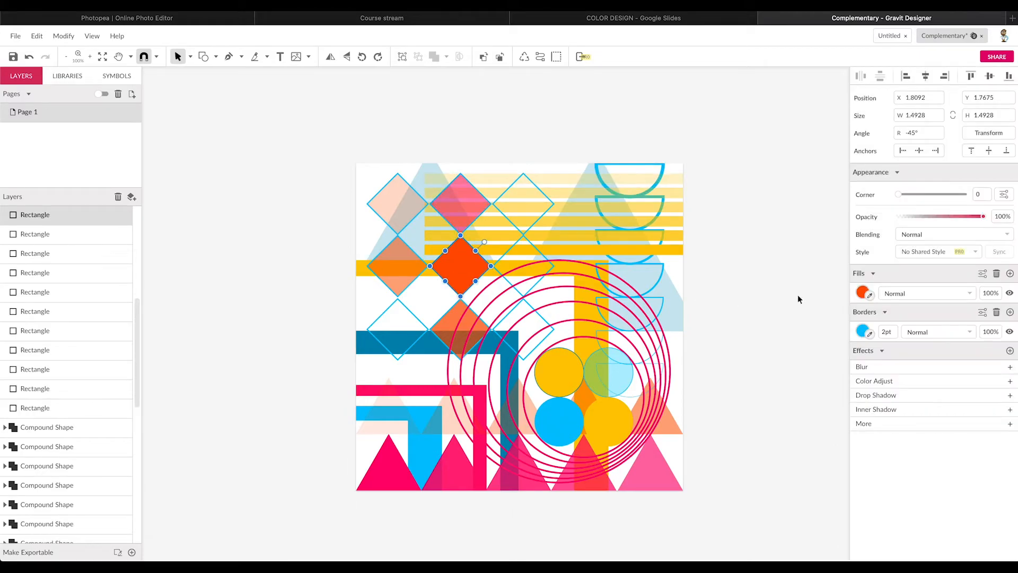
click(858, 293)
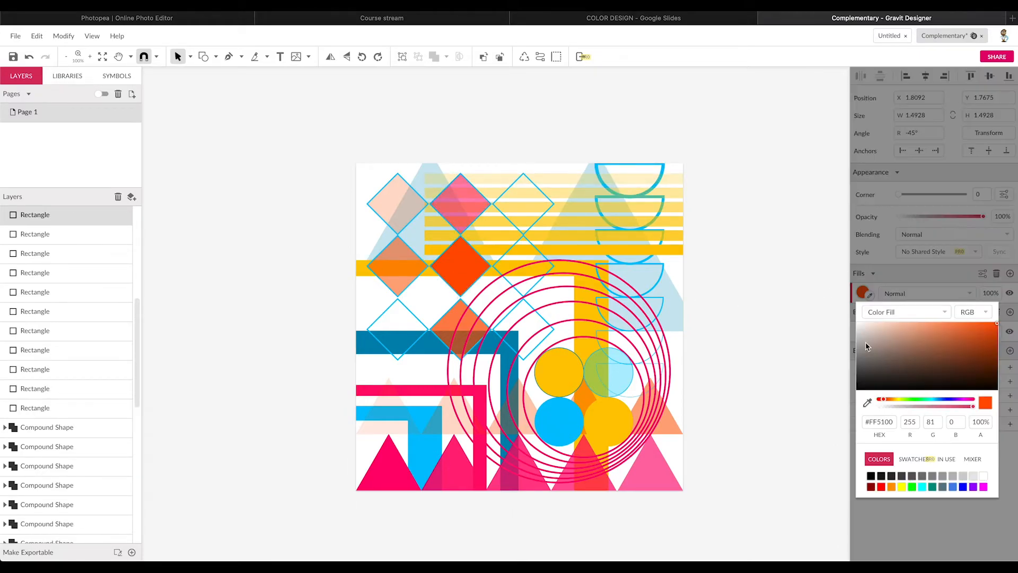
click(894, 423)
key(ctrl+v)
key(Return)
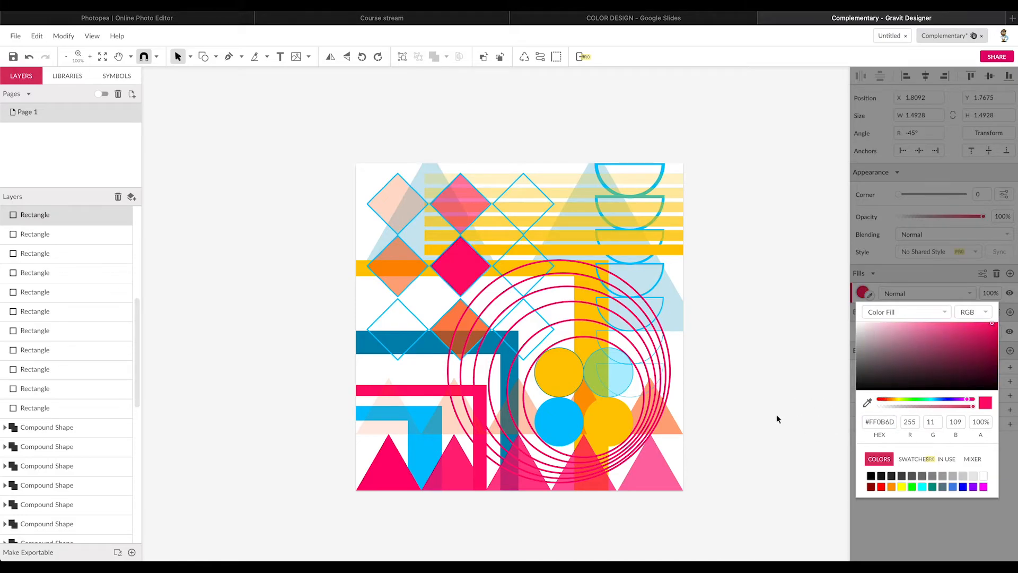
Change the fill colour of the bottom diamond in the middle column to the copied pink #FF0B6D.
click(459, 313)
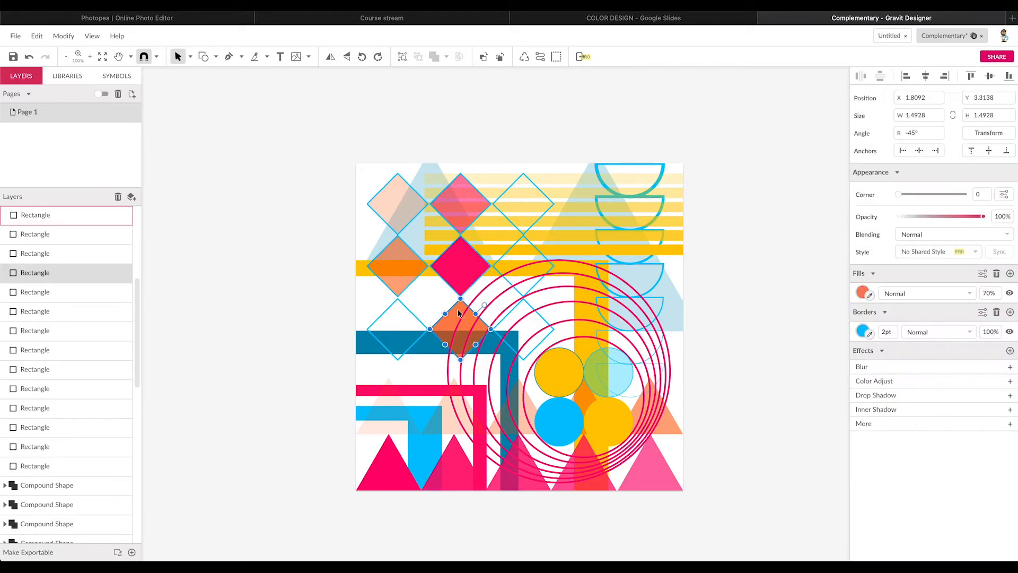
click(863, 292)
click(895, 422)
key(ctrl+v)
key(Return)
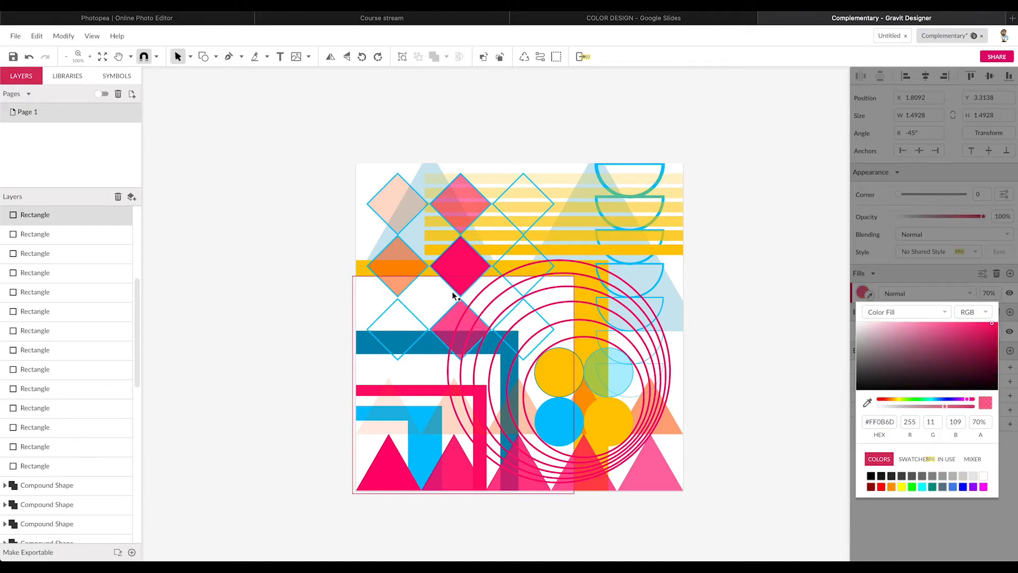
Change the fill colour of the middle diamond in the left column to pink #FF0B6D.
click(399, 269)
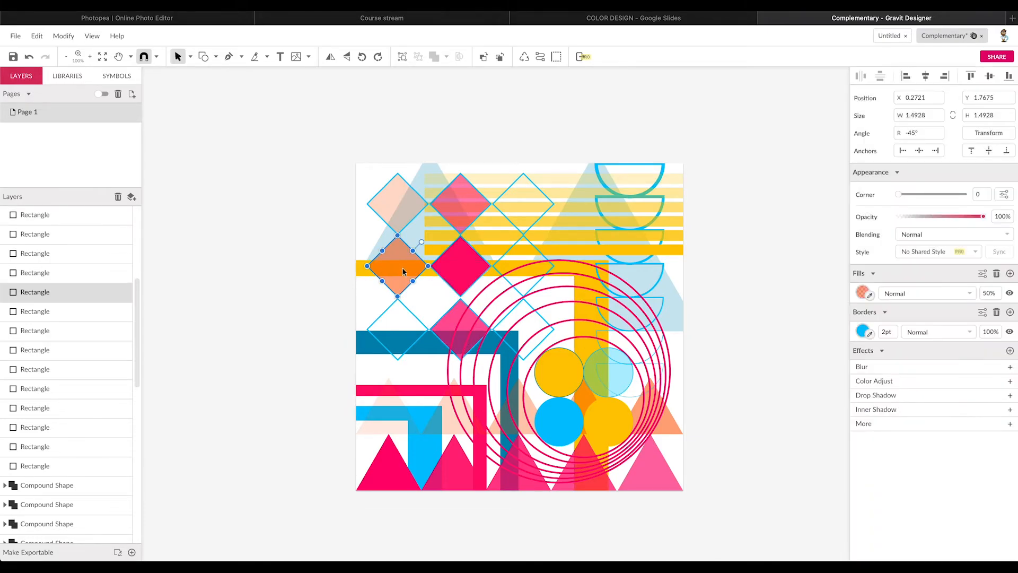
click(863, 293)
click(894, 422)
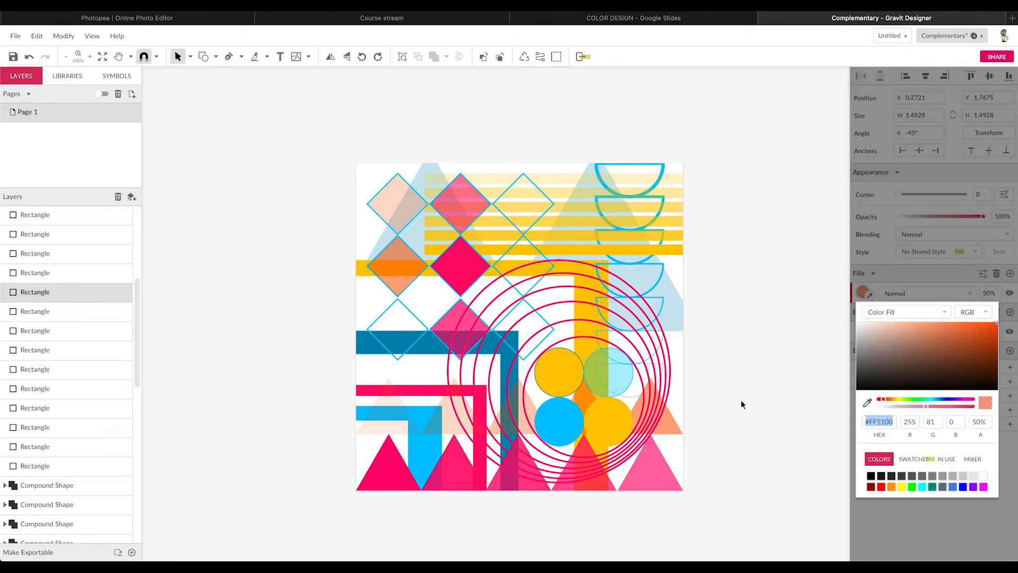
text(#FF0B6D)
key(Return)
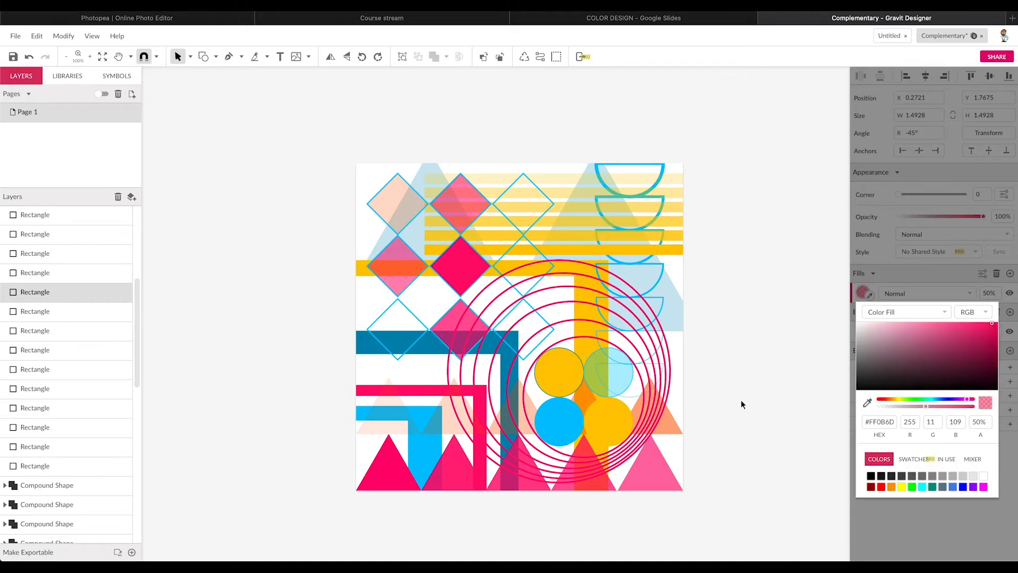
Change the fill colour of the top diamond in the left column to pink #FF0B6D.
click(385, 191)
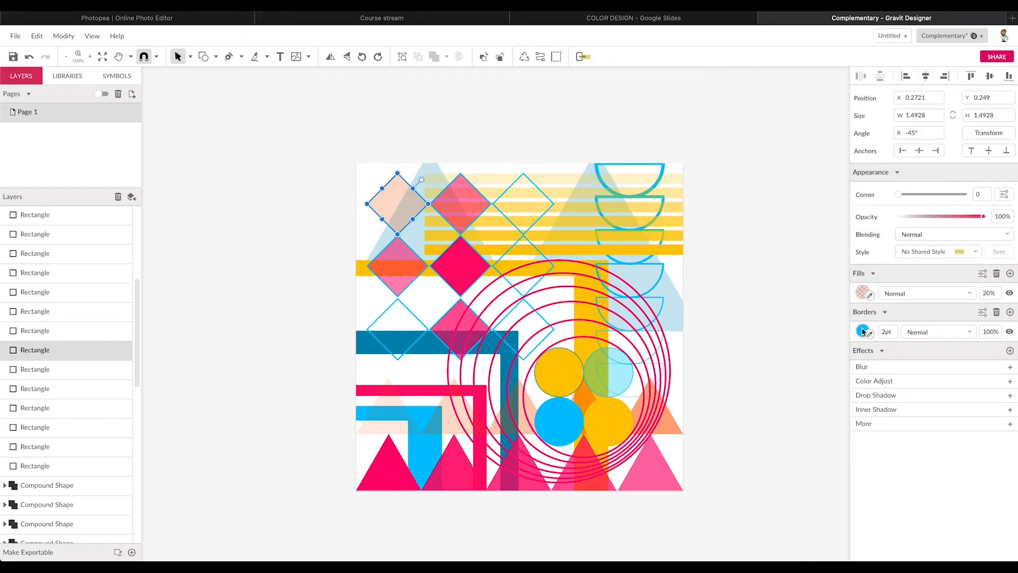
click(863, 293)
click(894, 423)
text(#FF0B6D)
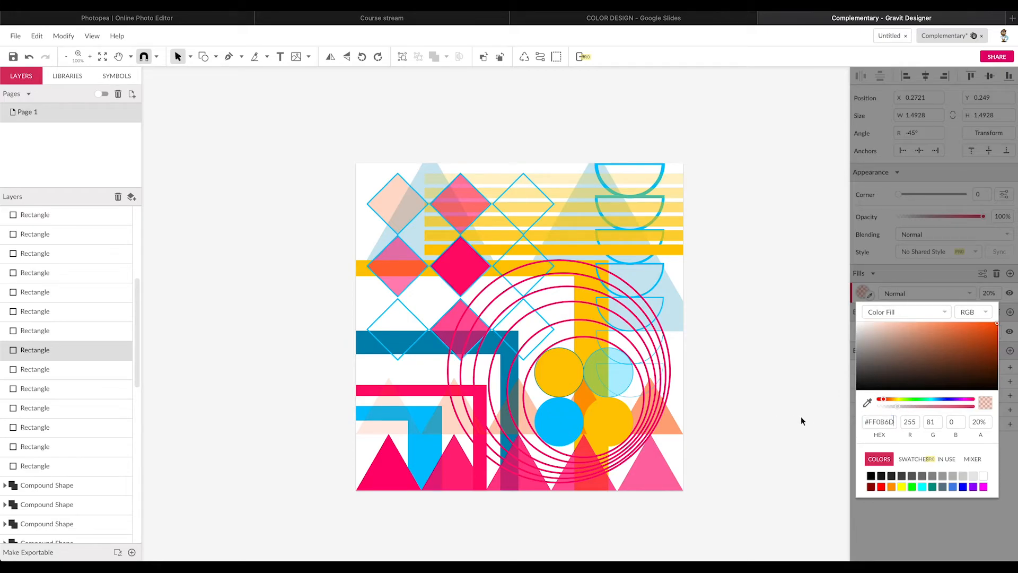
key(Return)
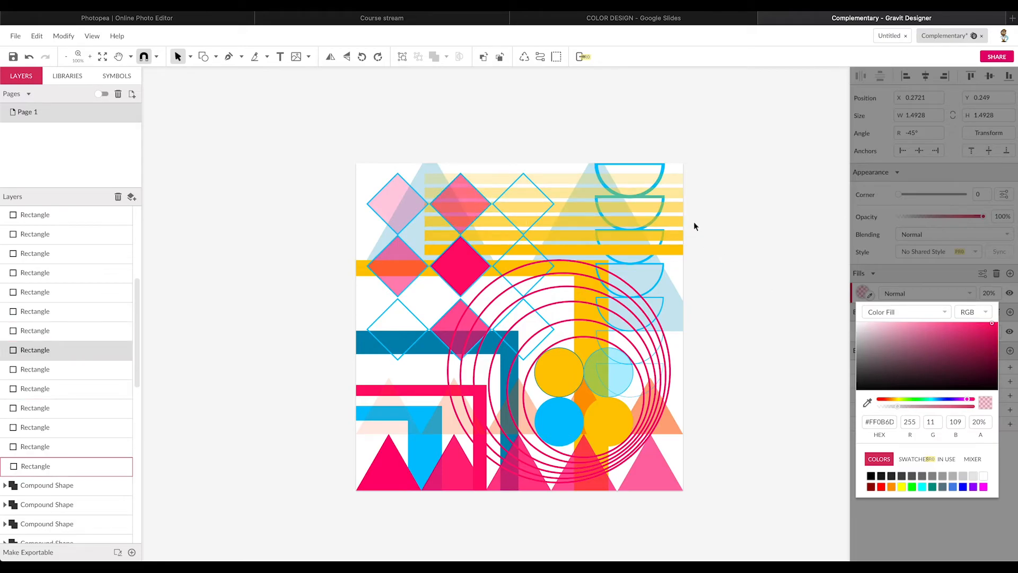
Recolour the large pale blue triangle behind the half circles to #FF0B6D and lower its fill opacity to about 14%.
click(676, 298)
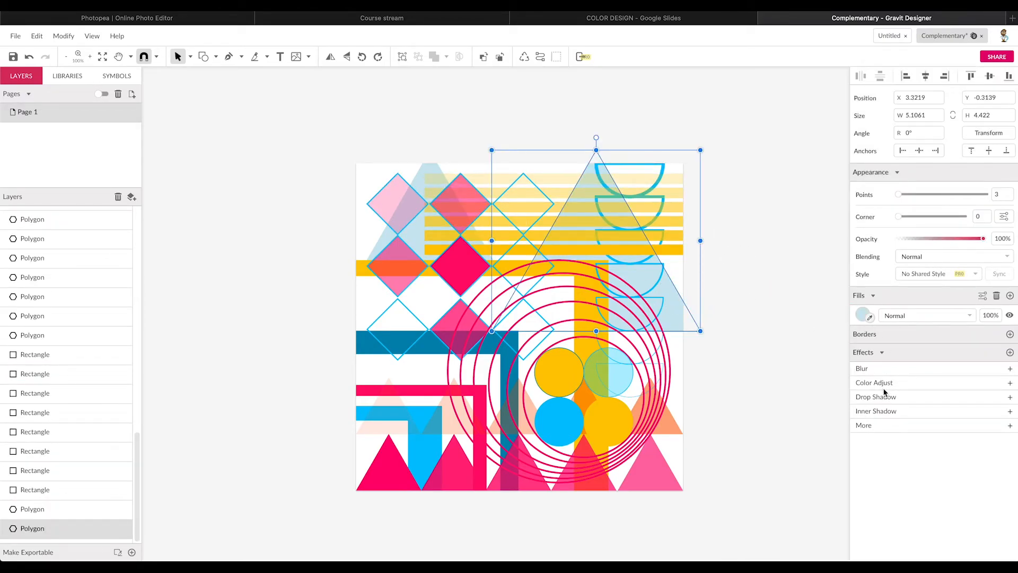
click(862, 315)
click(893, 445)
text(#FF0B6D)
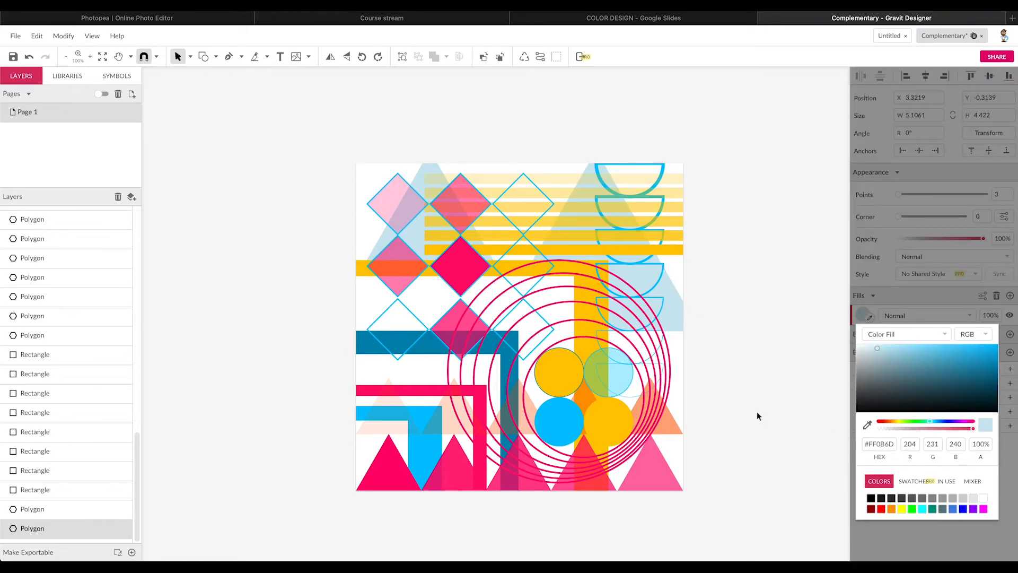
key(Return)
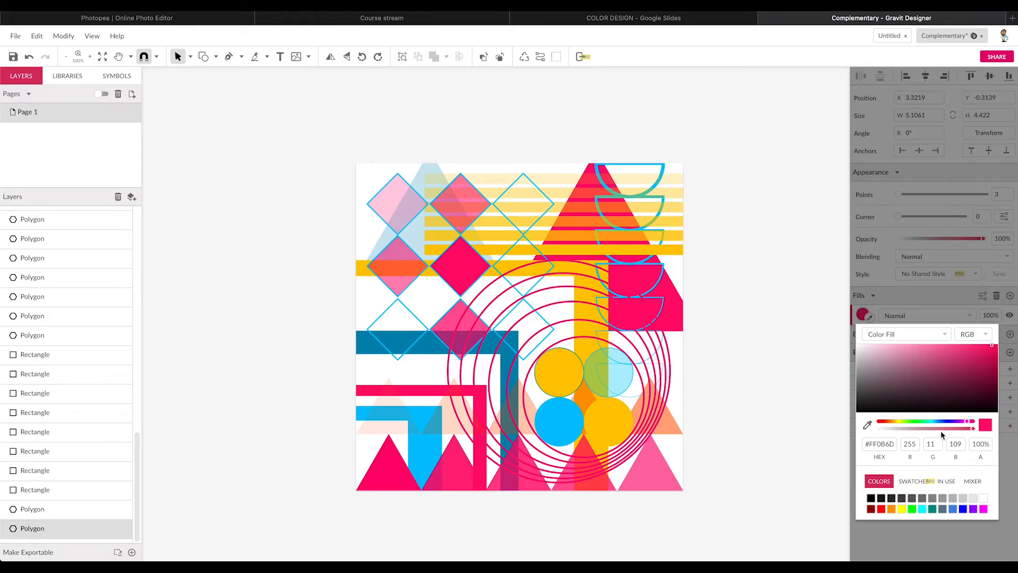
drag(973, 428, 893, 434)
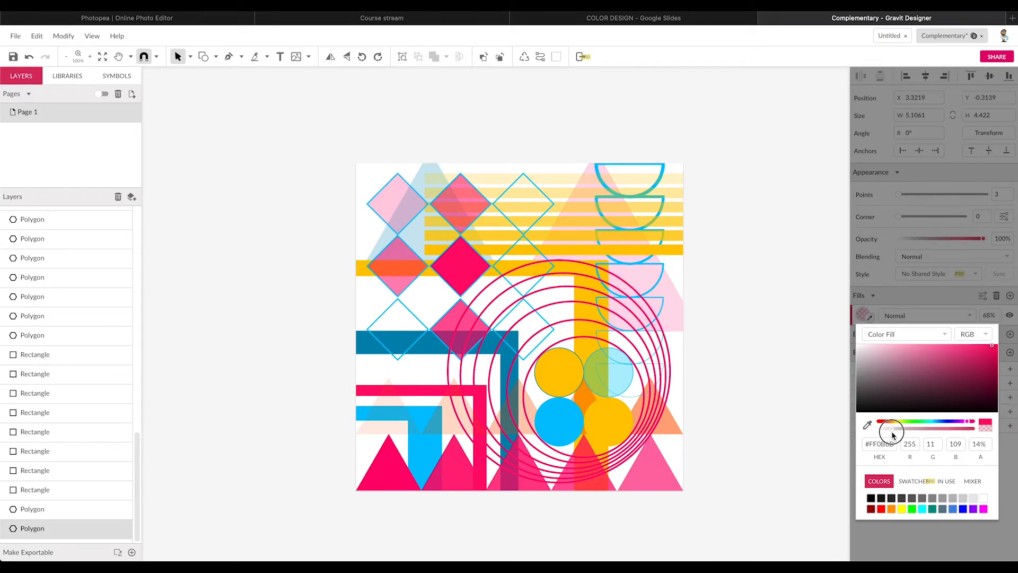
Copy the fill colour code #00C3FF from the bright blue circle in the four-circle cluster.
click(424, 168)
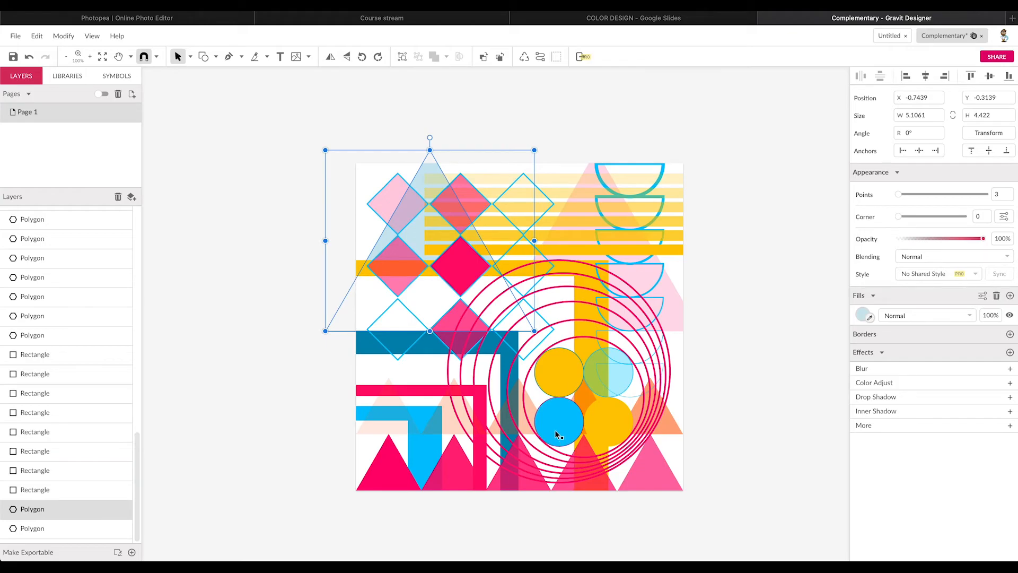
click(370, 348)
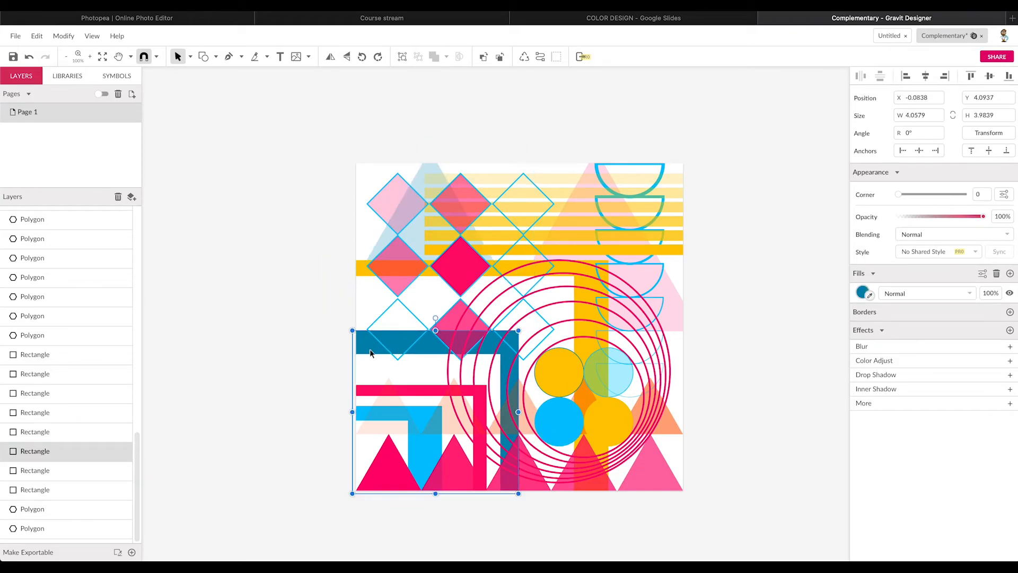
click(565, 422)
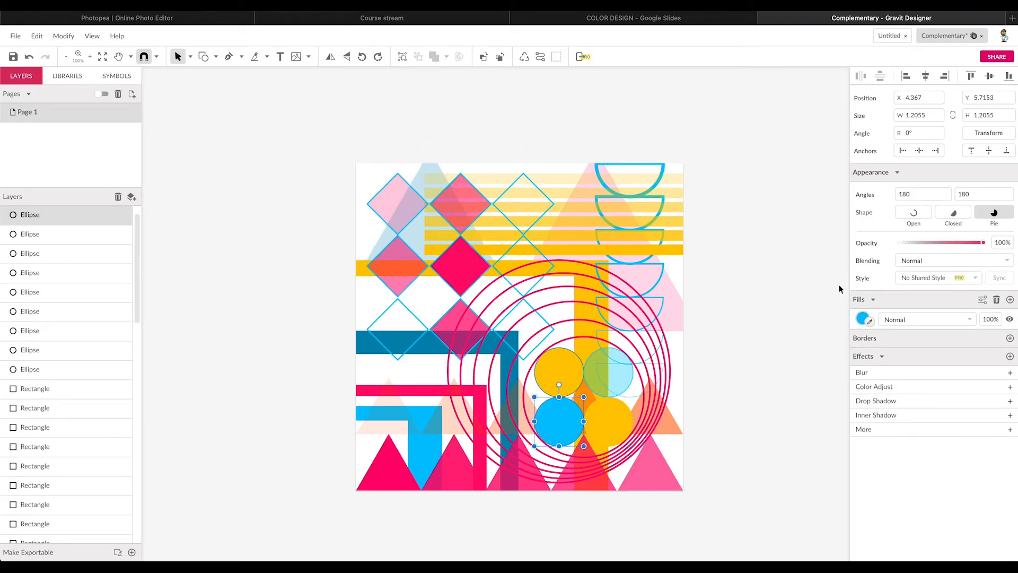
click(863, 319)
click(893, 448)
key(ctrl+c)
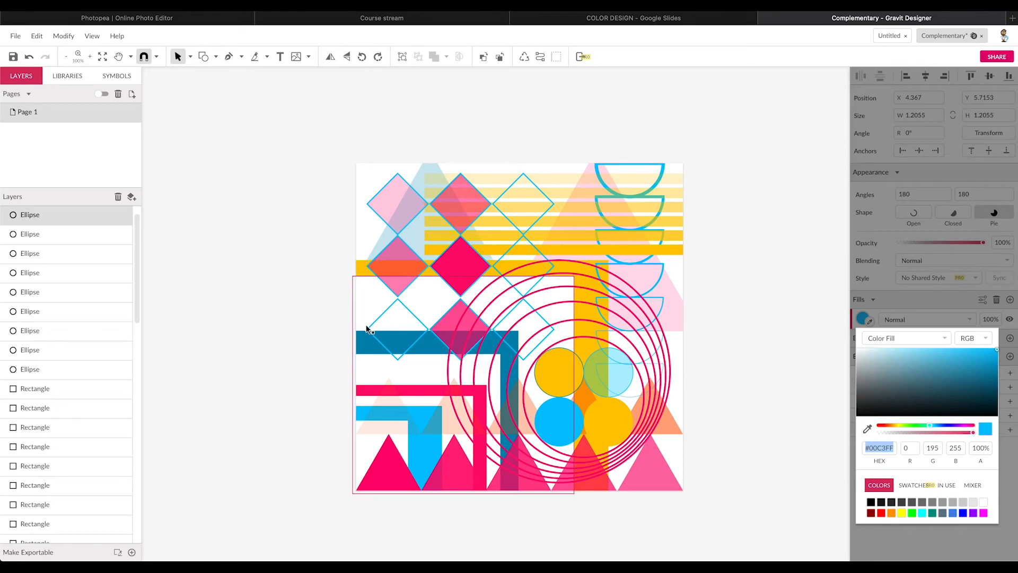
Change the fill colour of the dark blue outer angled band to the copied bright blue #00C3FF.
click(361, 342)
click(863, 292)
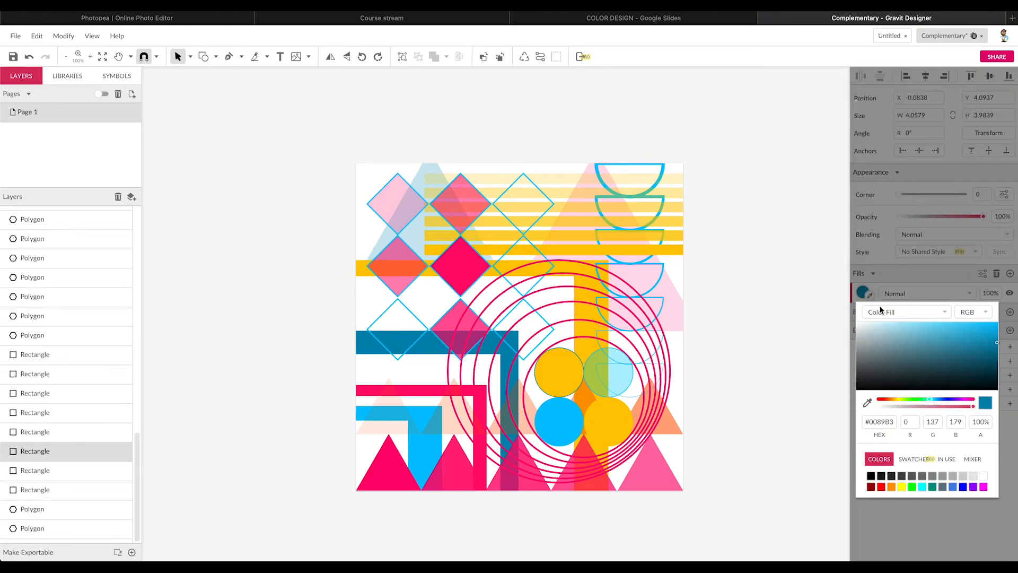
drag(895, 421, 859, 421)
key(ctrl+v)
key(Return)
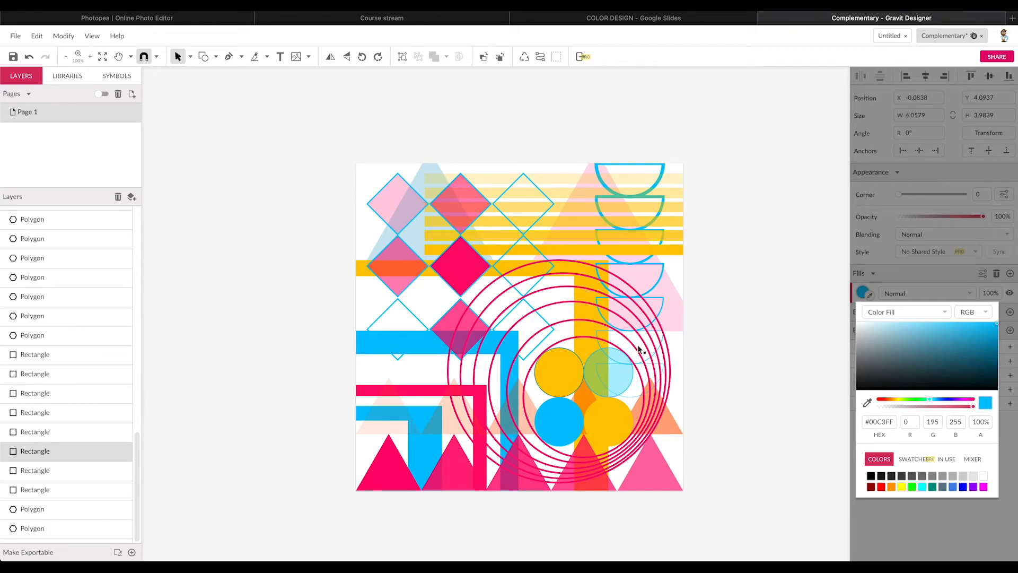
Copy the fill colour code #FF006F from the leftmost pink triangle in the bottom row.
click(669, 432)
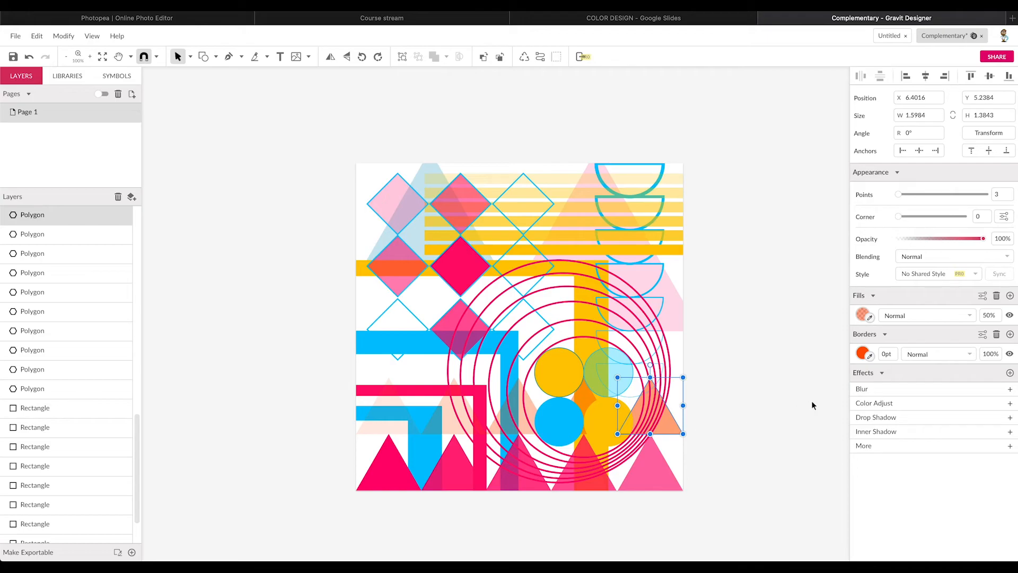
click(403, 470)
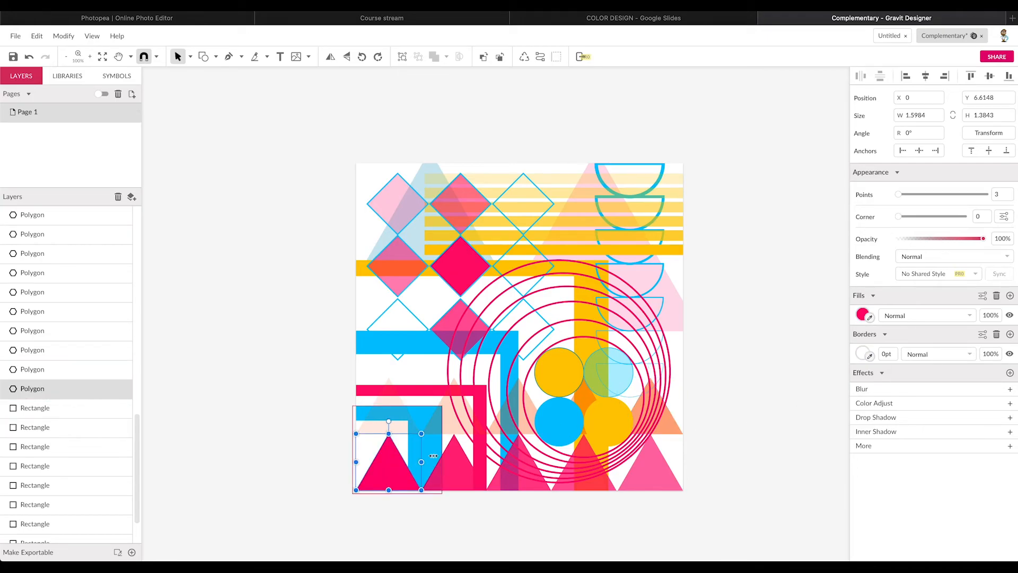
click(861, 316)
drag(892, 443, 776, 447)
key(ctrl+c)
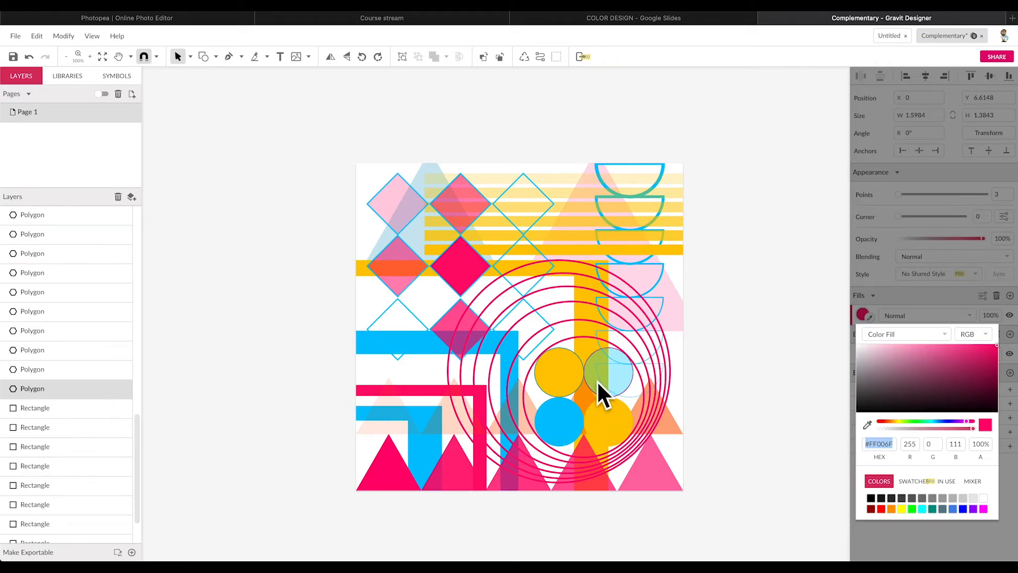
Change the fill colour of the rightmost triangle in the upper triangle row to the copied pink #FF006F.
click(675, 427)
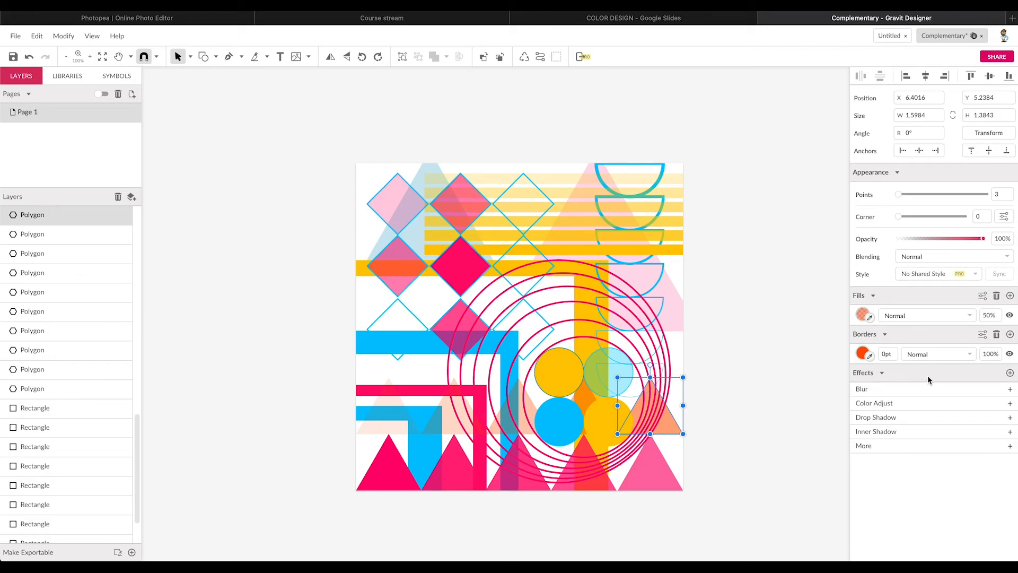
click(863, 316)
triple_click(896, 444)
key(ctrl+v)
key(Return)
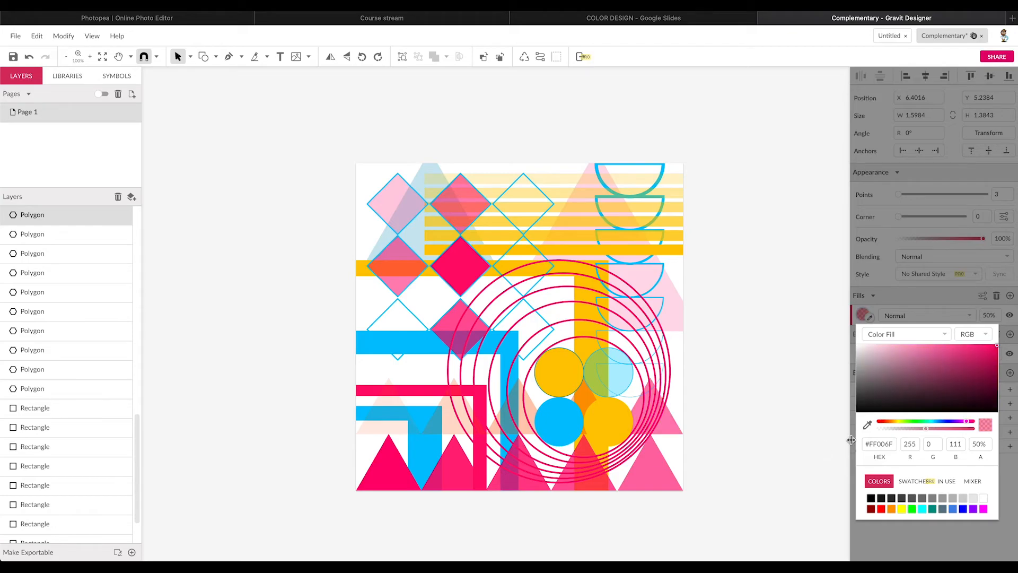
click(805, 417)
click(666, 416)
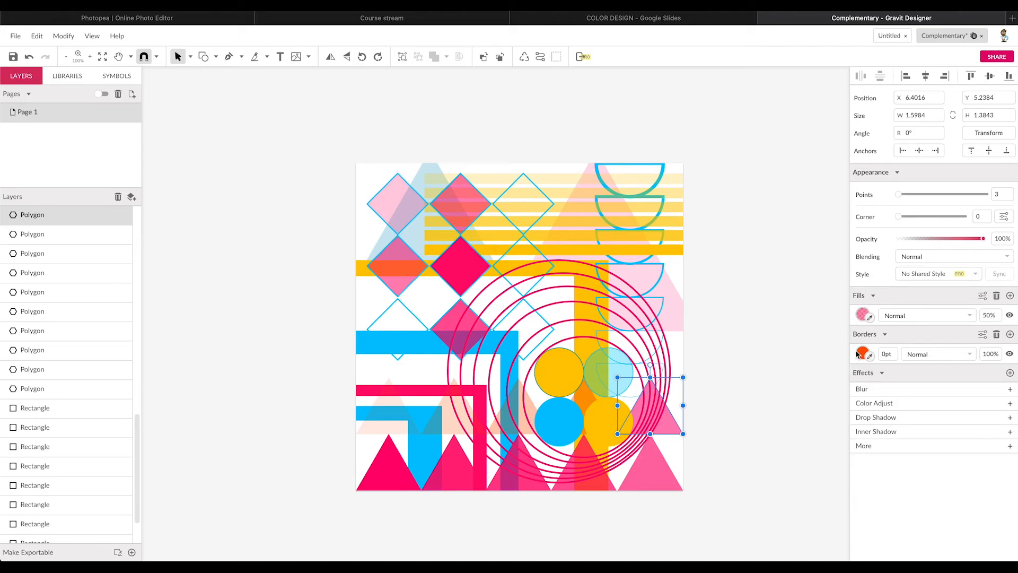
click(863, 353)
click(902, 373)
click(887, 365)
Change the border colour of the fourth triangle in the upper triangle row to the copied pink #FF006F.
click(589, 402)
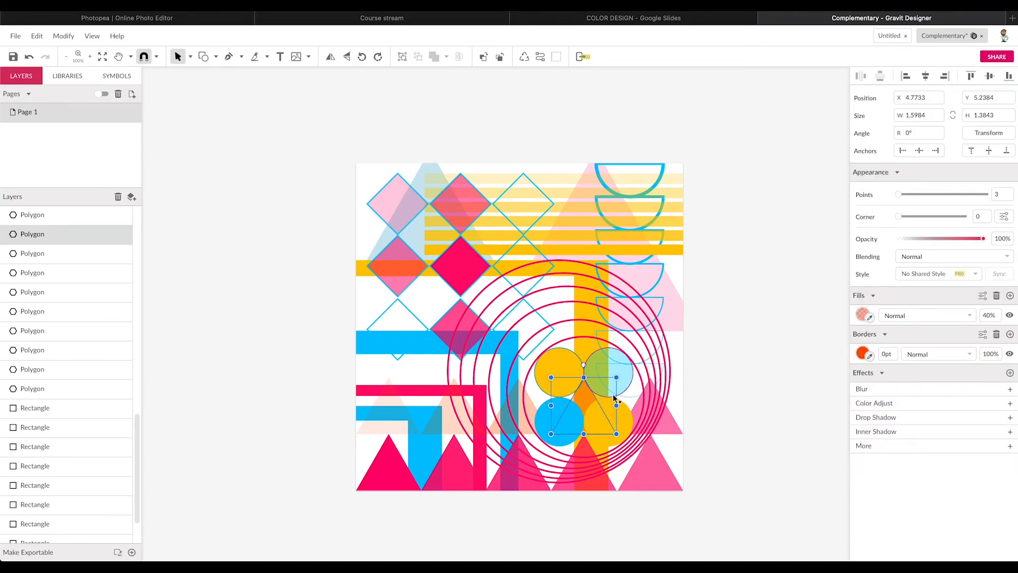
click(863, 352)
drag(895, 484, 826, 484)
key(super+v)
key(Return)
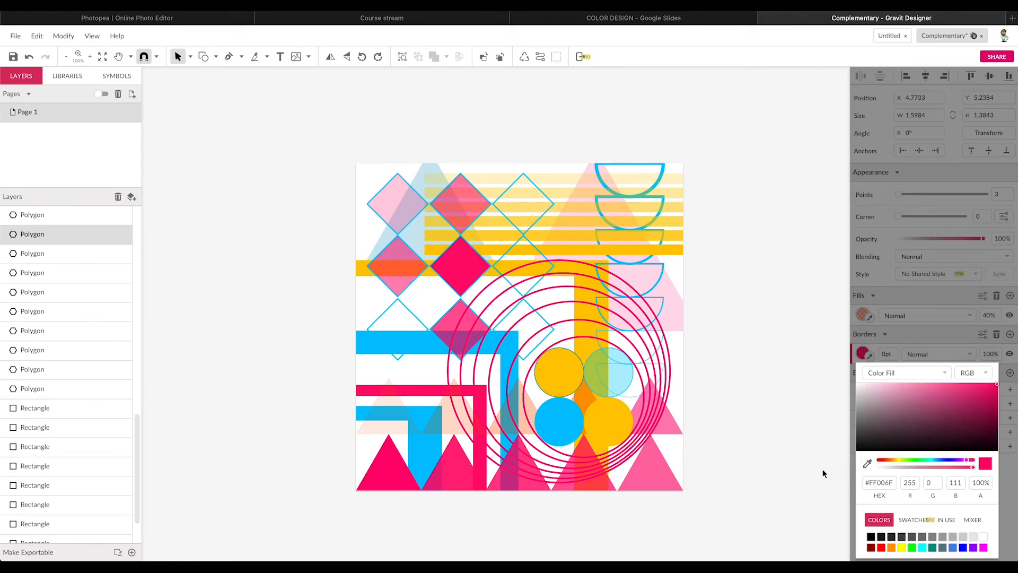
Change the fill colour of the fourth triangle in the upper triangle row to pink #FF006F.
click(587, 393)
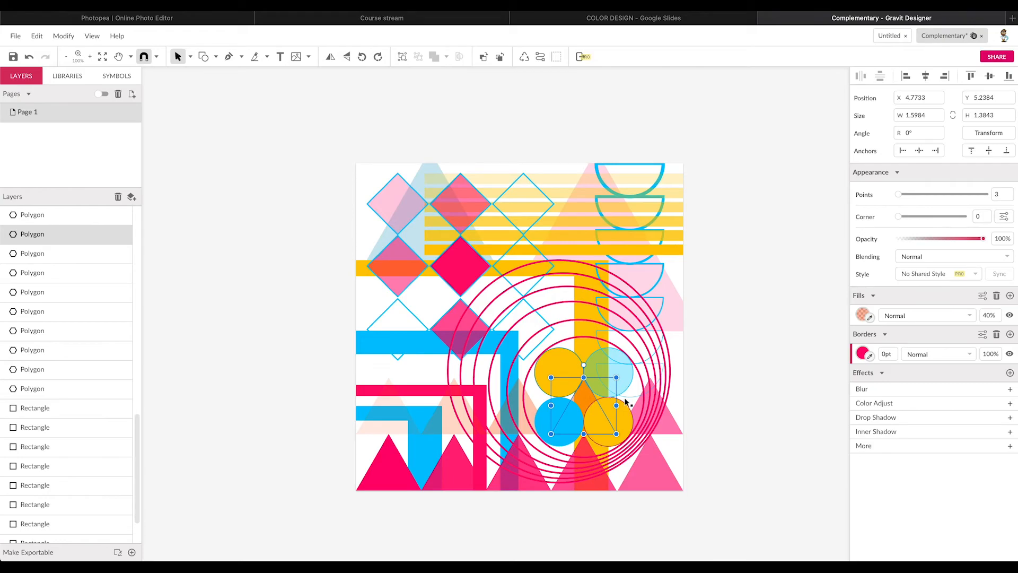
click(862, 315)
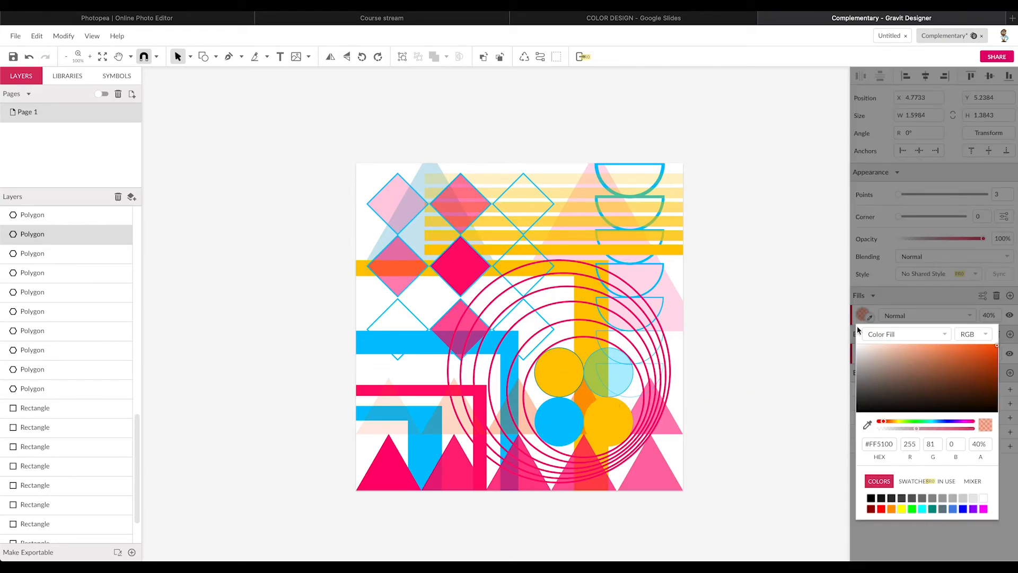
double_click(891, 444)
text(#FF006F)
key(Return)
Change the fill colour of the third triangle in the upper triangle row to pink #FF006F.
click(536, 403)
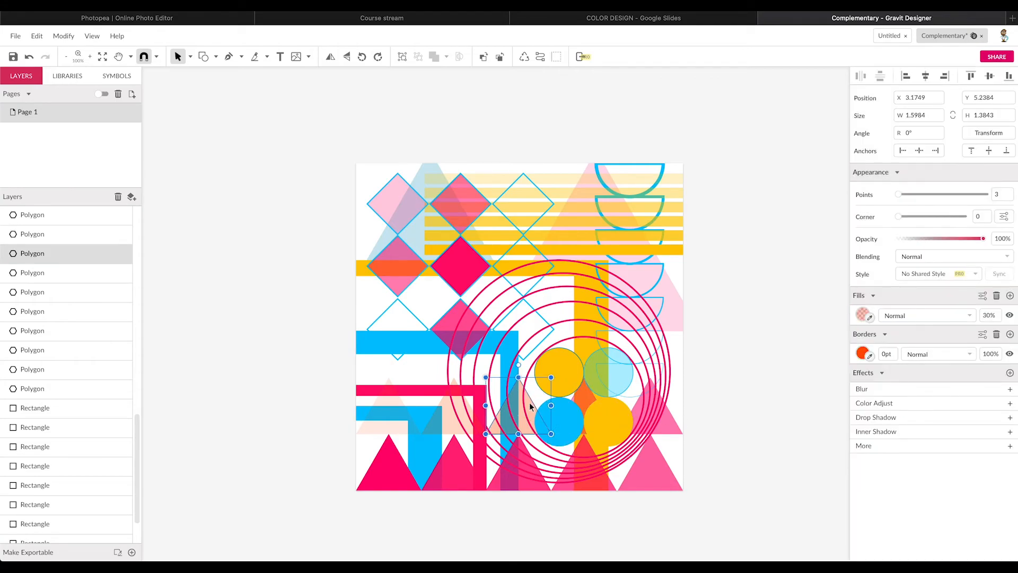
click(862, 316)
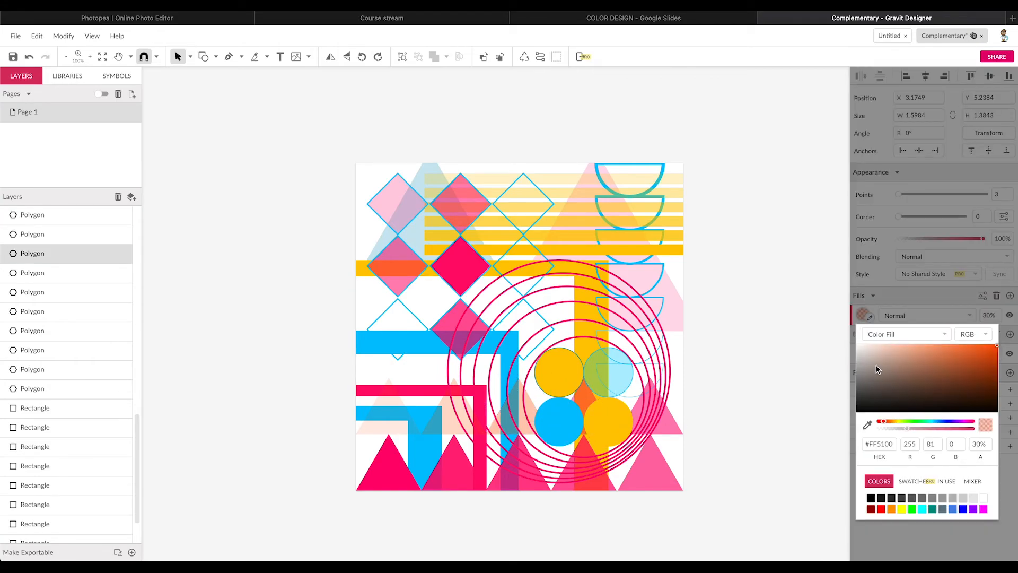
click(880, 446)
text(#FF006F)
key(Return)
Change the fill colour of the second triangle in the upper triangle row to pink #FF006F.
click(434, 400)
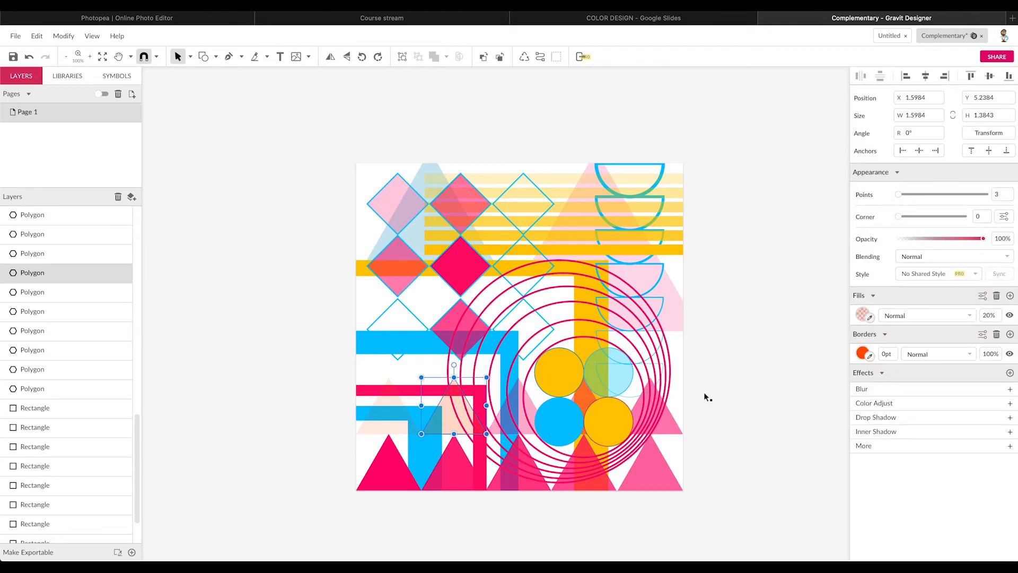
click(863, 315)
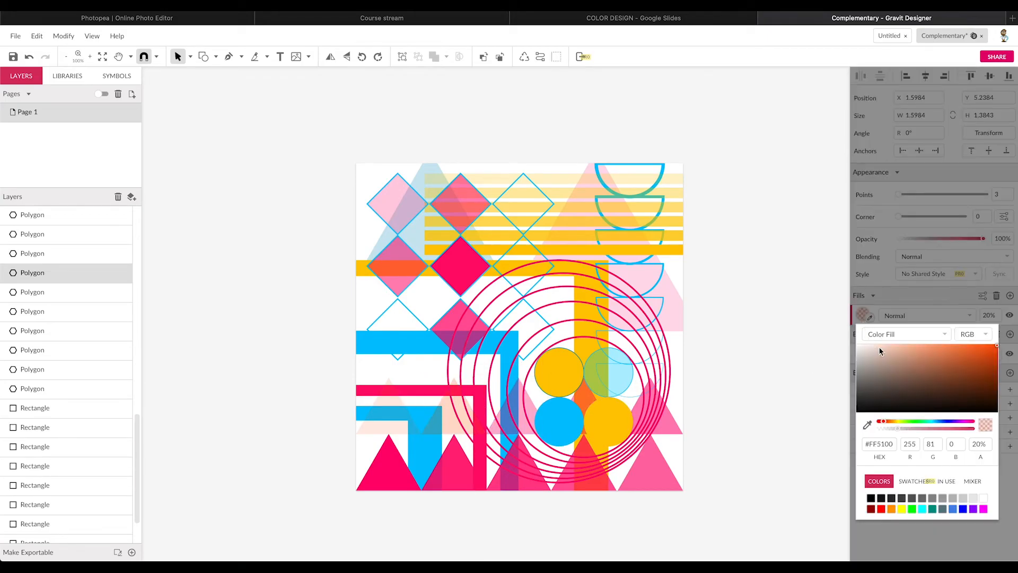
click(885, 444)
text(#FF006F)
key(Return)
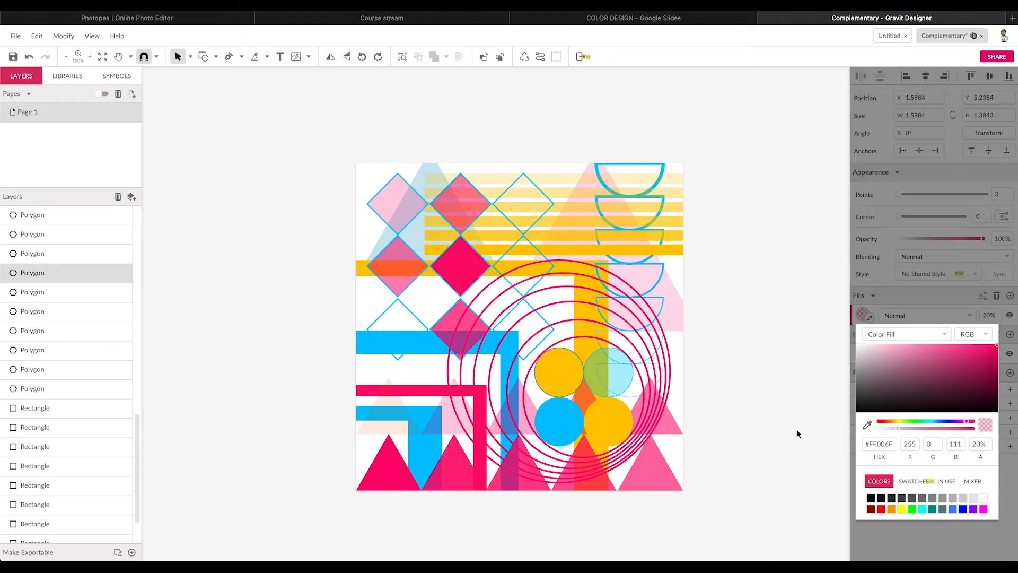
Change the fill colour of the leftmost triangle in the upper triangle row to pink #FF006F and deselect it.
click(391, 384)
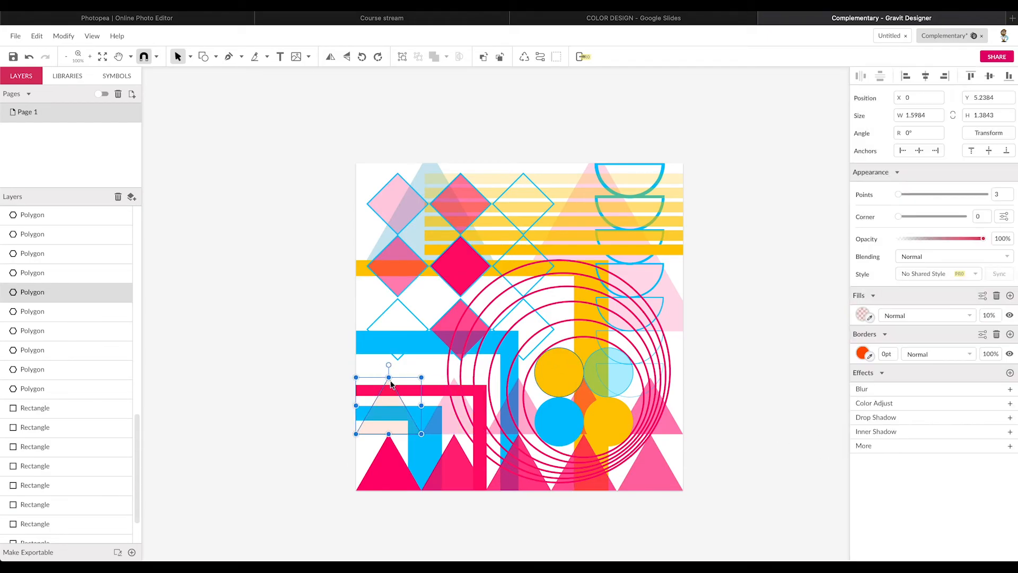
click(863, 316)
click(893, 447)
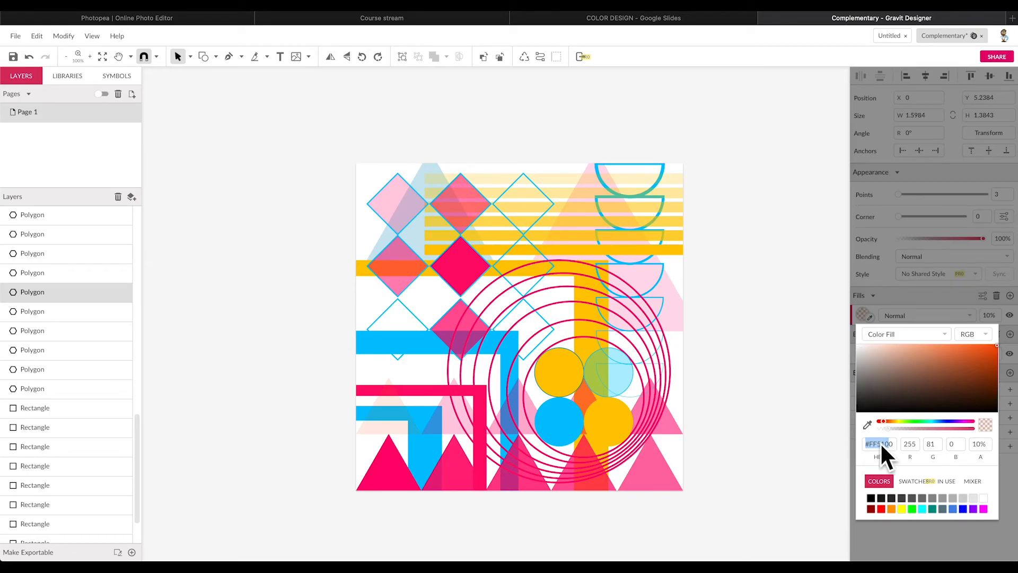
text(#FF006F)
key(Return)
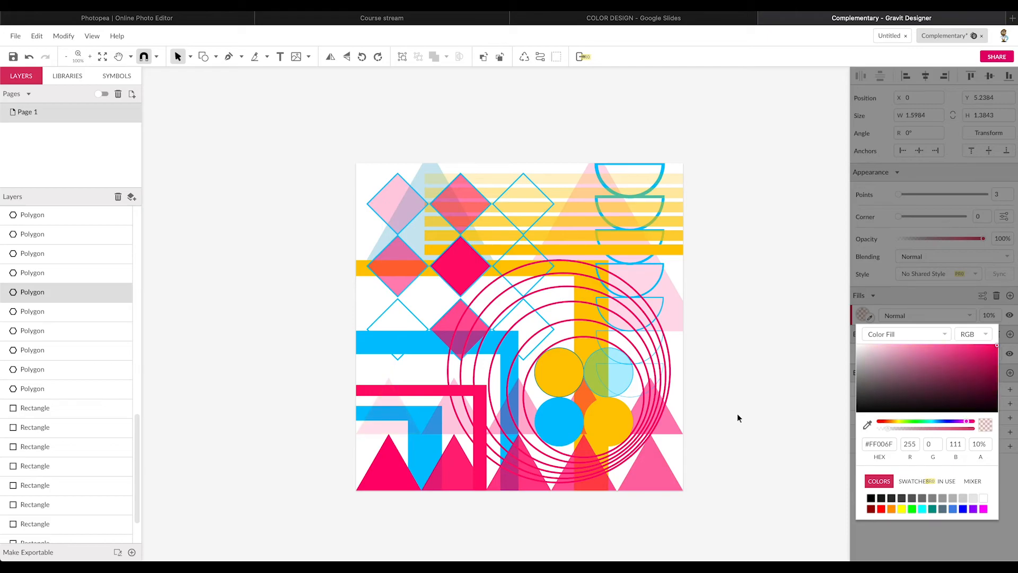
click(738, 349)
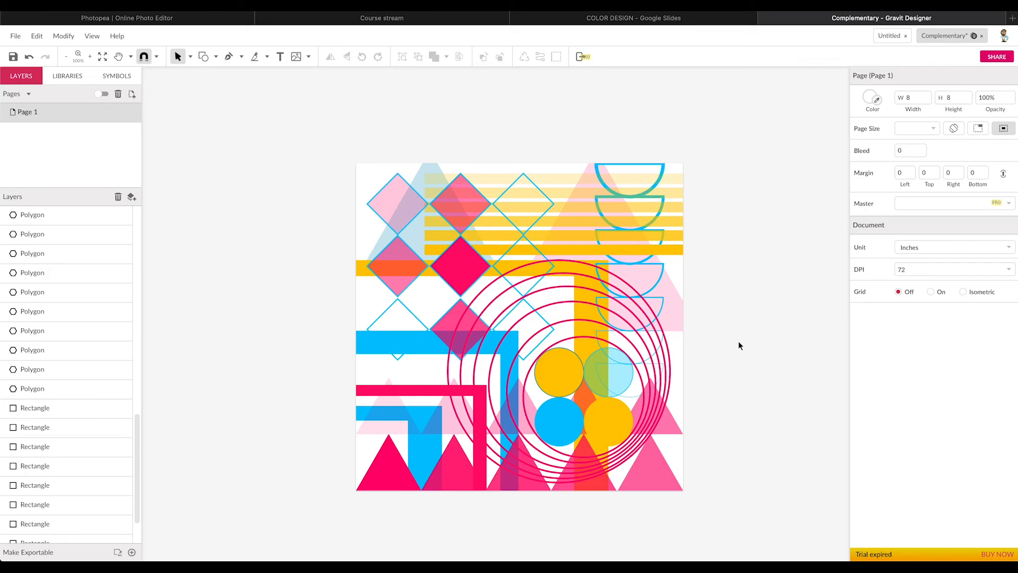
Save the recolored design to the cloud as a new file named Triadic.
click(21, 40)
mouse_move(46, 148)
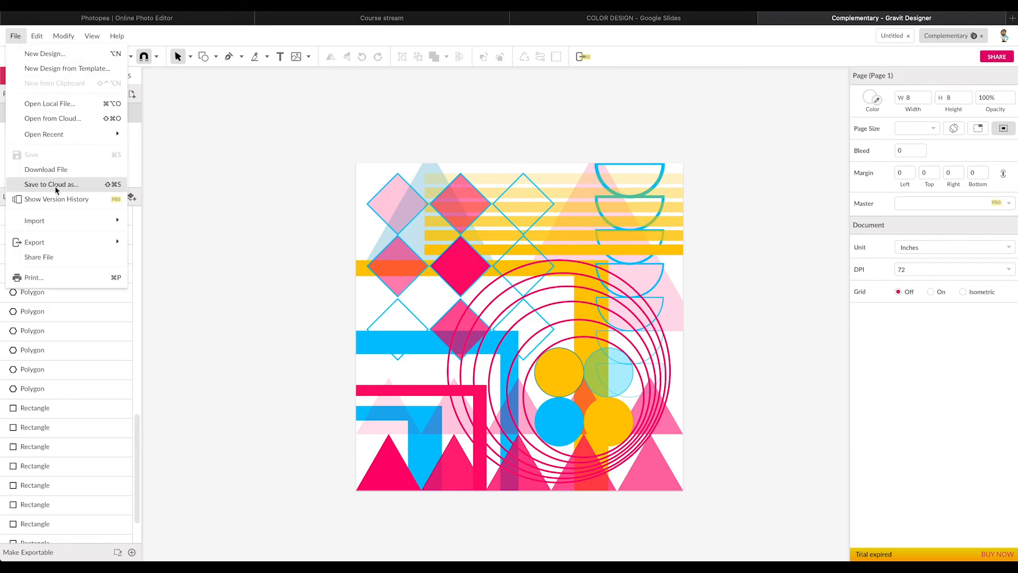
click(55, 186)
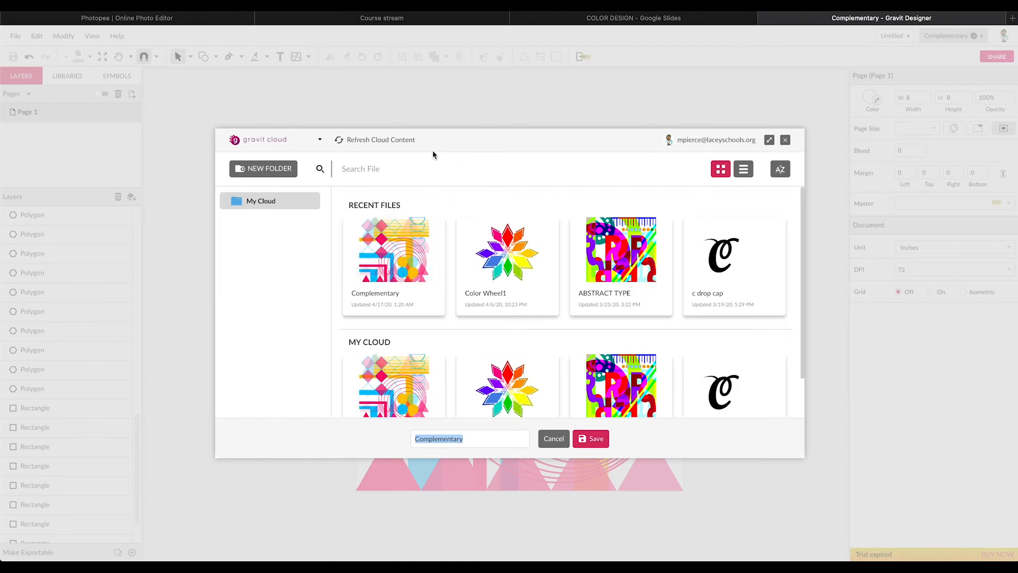
click(397, 169)
key(Tab)
text(Trie)
key(BackSpace)
text(adic)
click(593, 440)
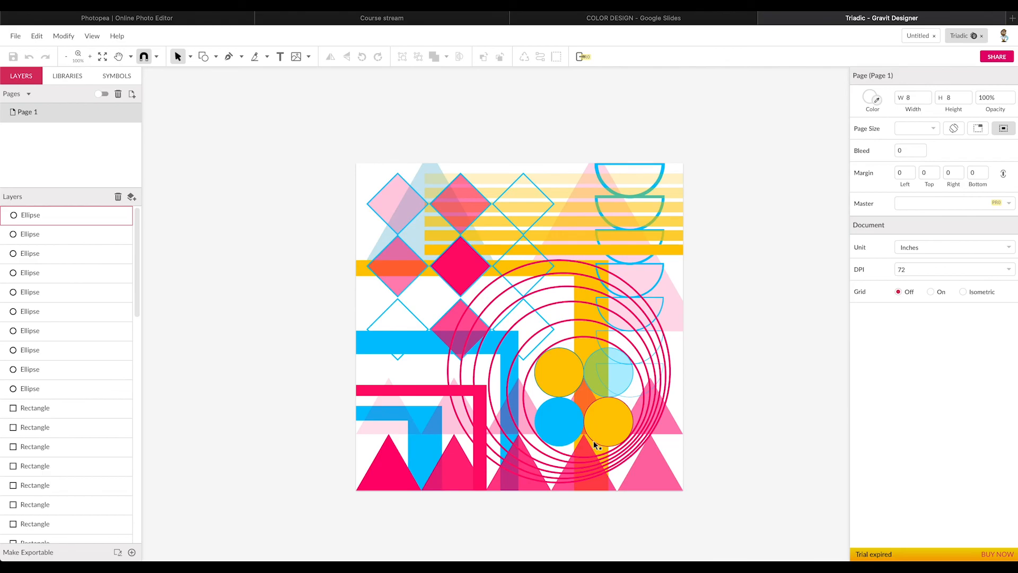
Export the Triadic design as a PNG image.
click(15, 36)
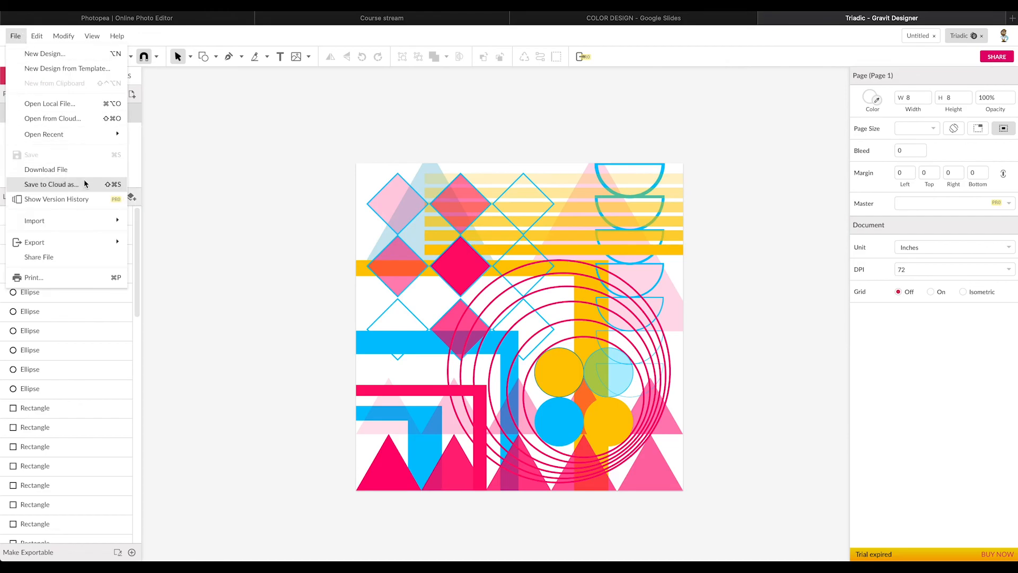
mouse_move(69, 246)
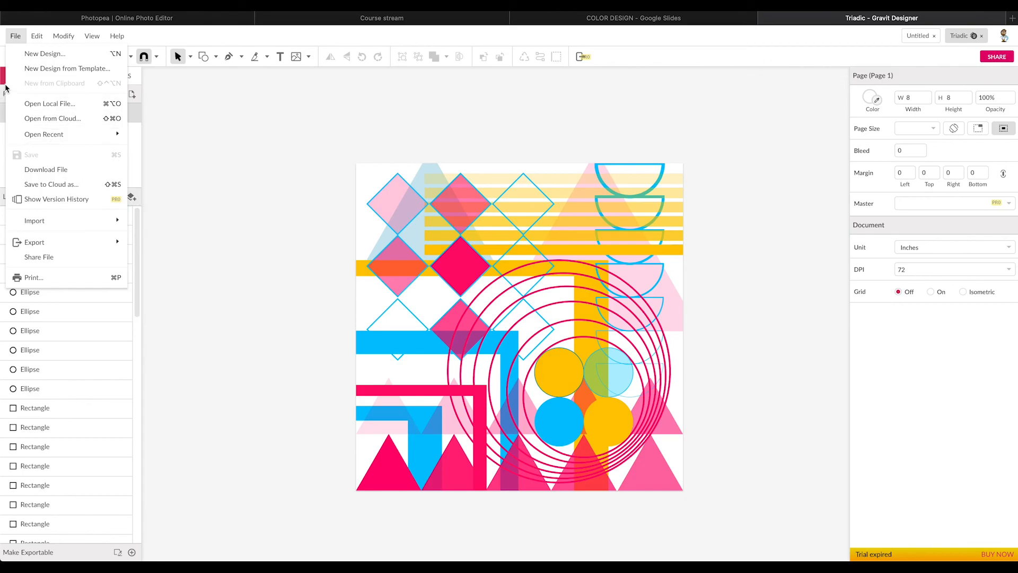
click(14, 37)
click(14, 38)
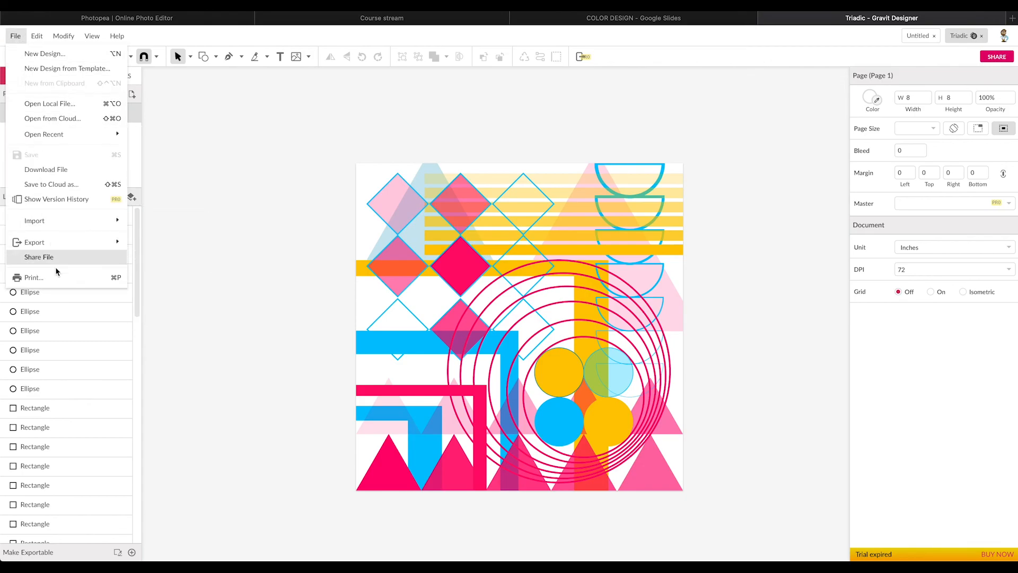
mouse_move(54, 243)
mouse_move(125, 244)
click(166, 265)
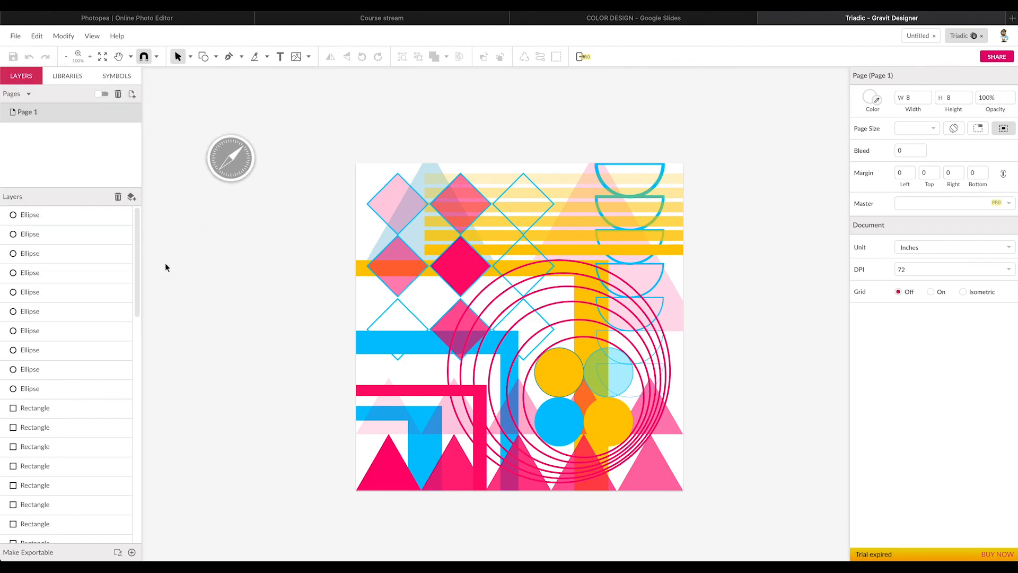
Open the exported Triadic.png from the downloaded files, move its preview window into full view to check it, and return to the design.
click(937, 569)
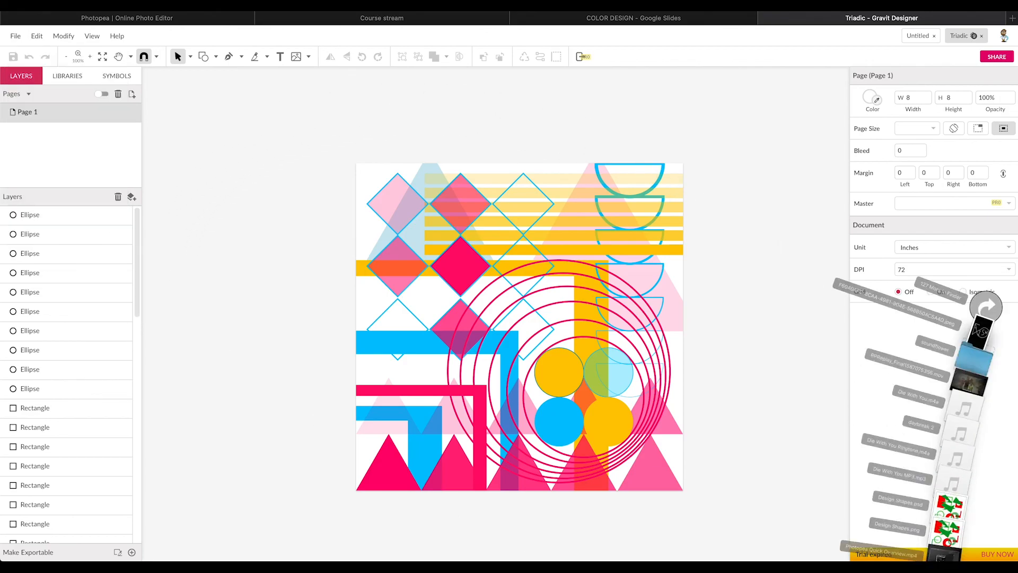
click(936, 552)
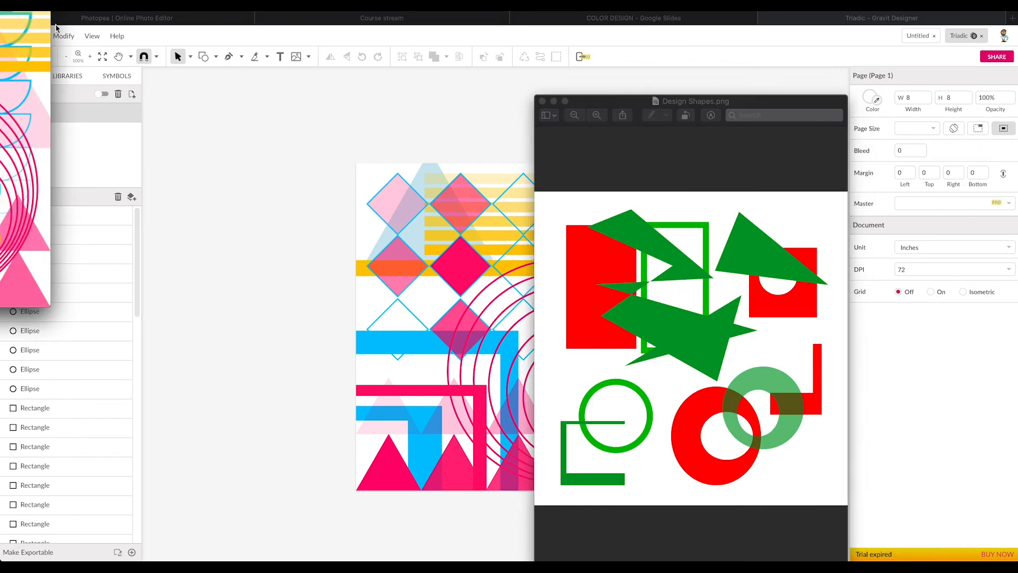
drag(0, 12, 394, 94)
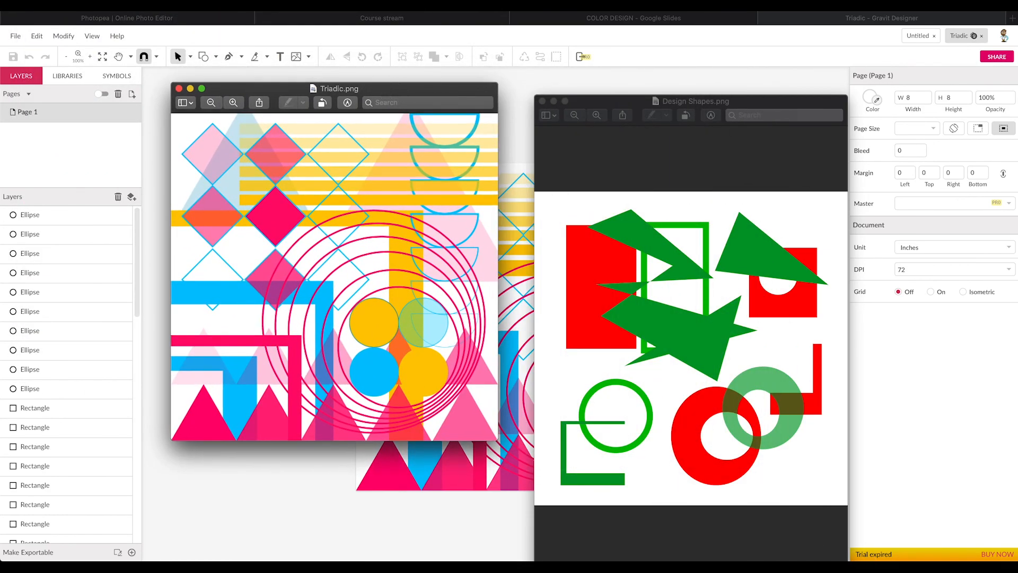
click(952, 564)
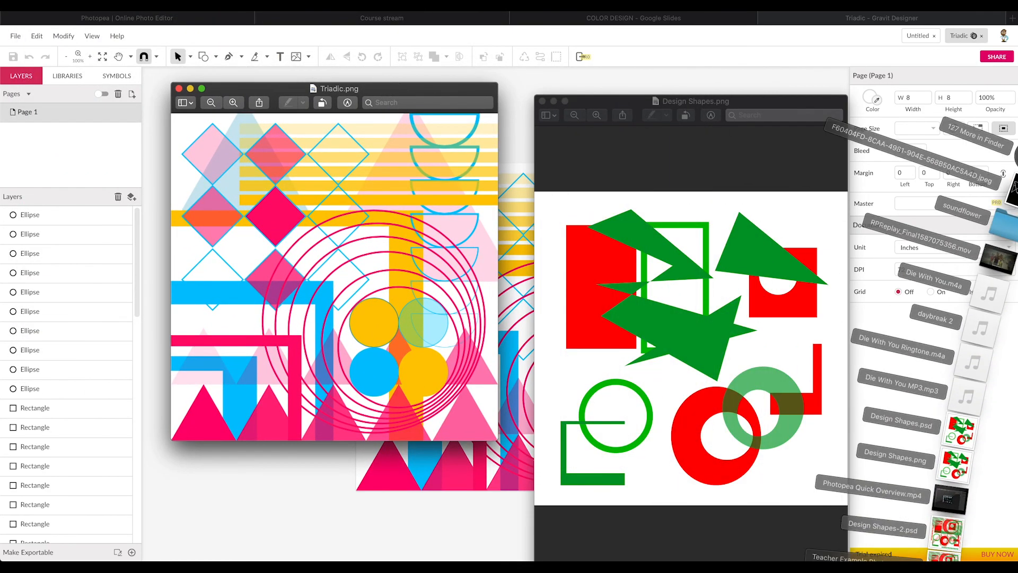
click(986, 482)
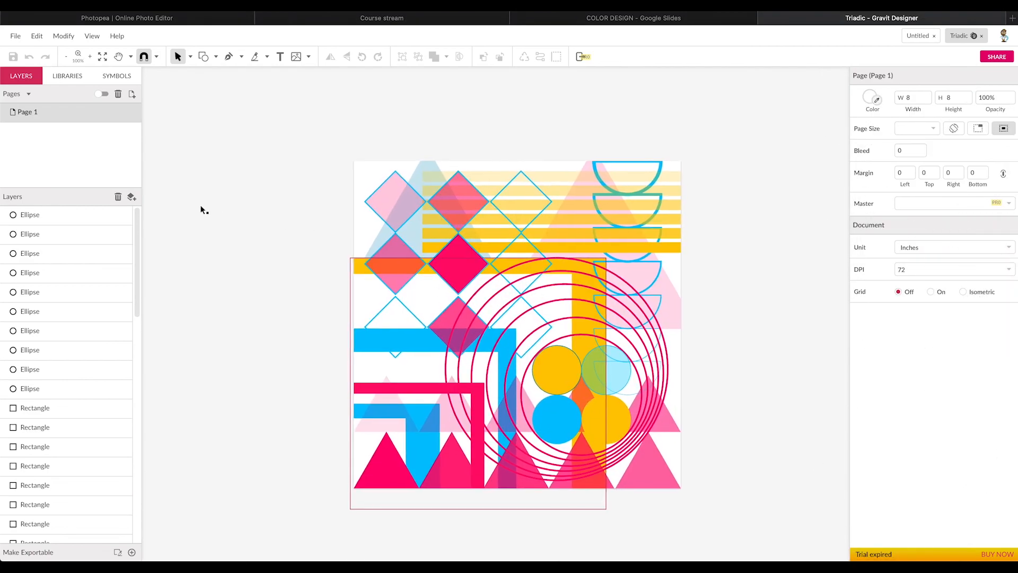